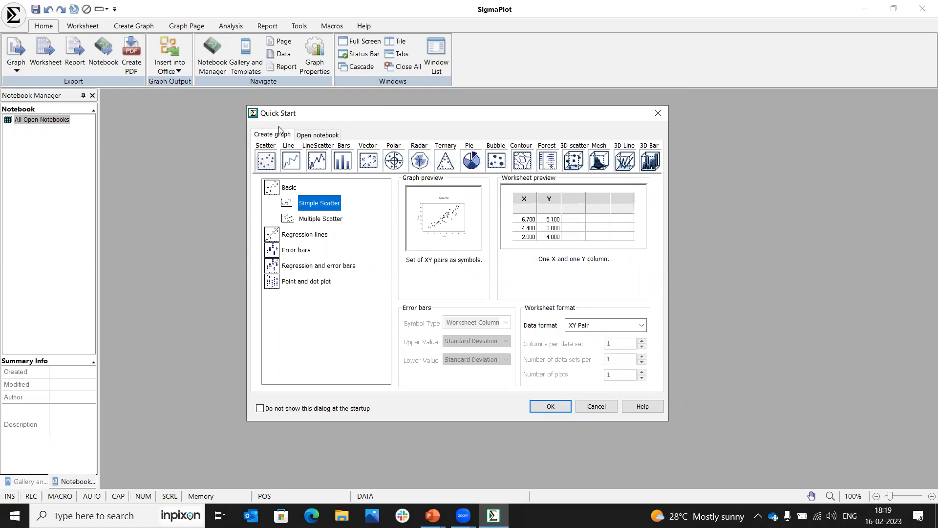
Browse the Scatter and Line graph categories, including error bars, multiple spline curves and step plots
{"action": "left_click", "coordinate": [299, 237]}
{"action": "left_click", "coordinate": [294, 251]}
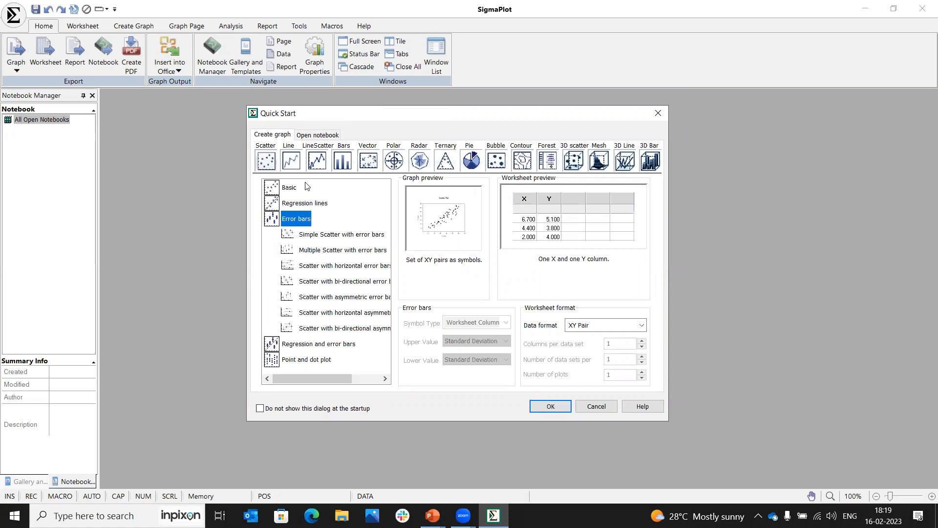
{"action": "left_click", "coordinate": [292, 160]}
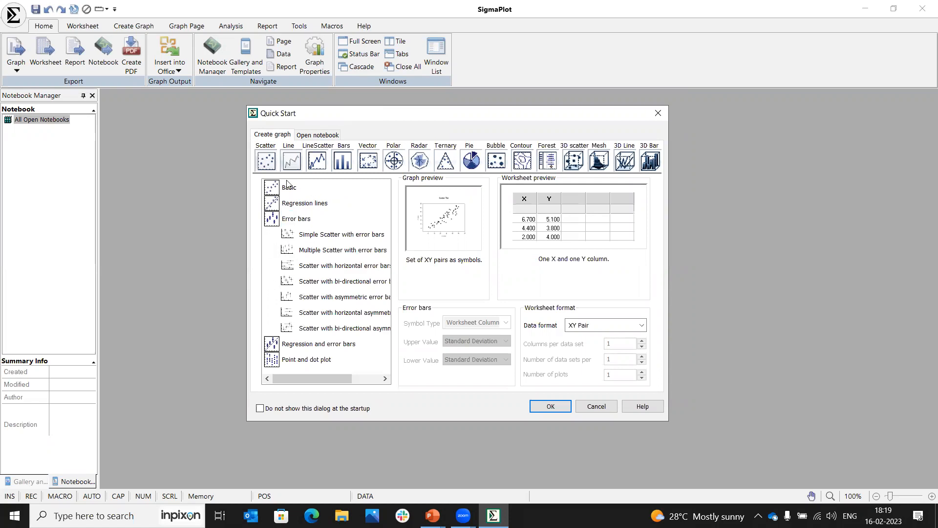
{"action": "left_click", "coordinate": [296, 235]}
{"action": "left_click", "coordinate": [296, 235]}
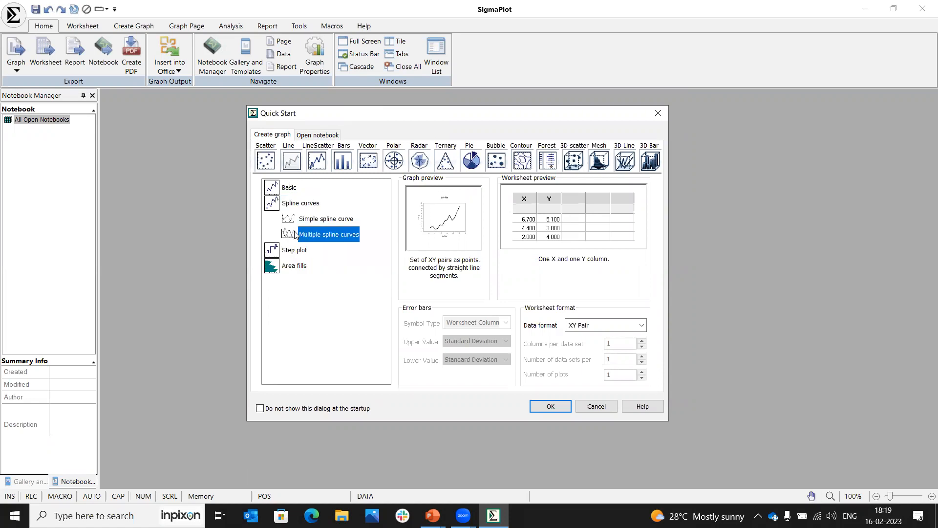
{"action": "left_click", "coordinate": [292, 250]}
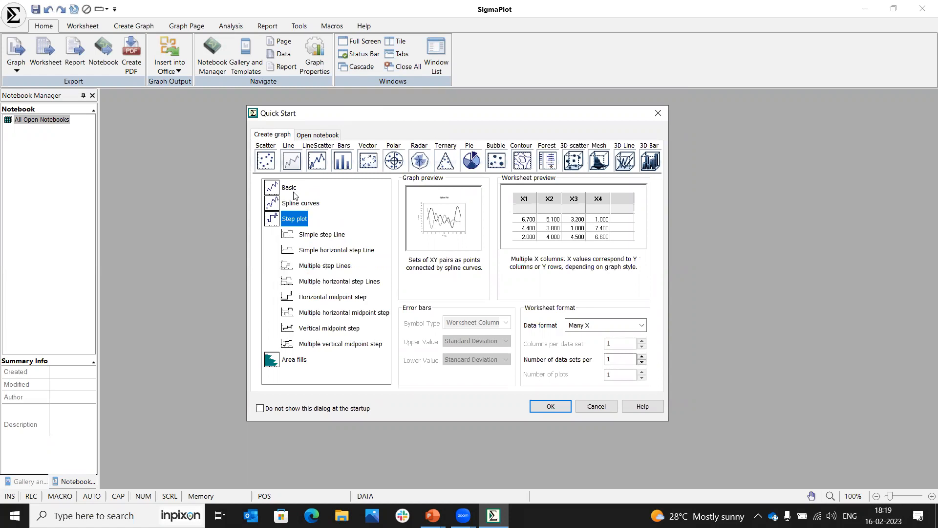
Create a Simple spline curve graph using the XY Pair data format, and dismiss the startup tip
{"action": "left_click", "coordinate": [295, 206]}
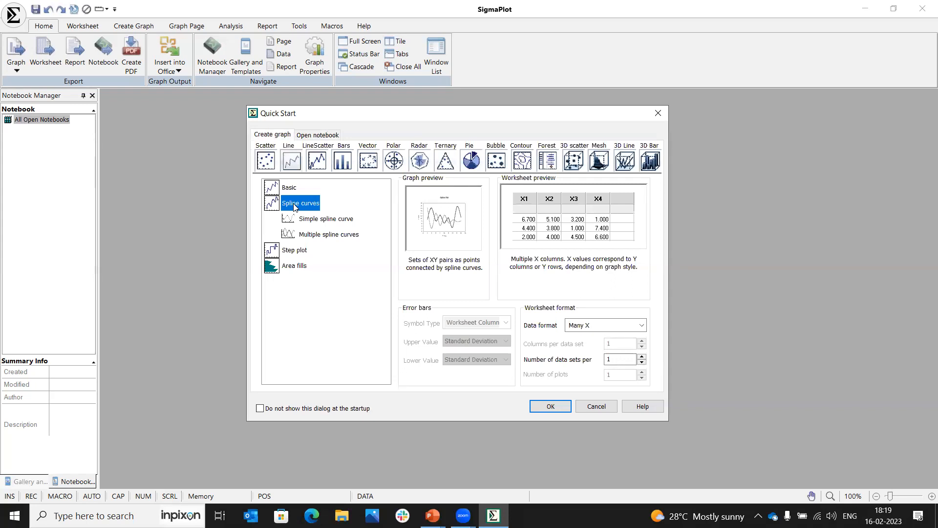
{"action": "left_click", "coordinate": [307, 221]}
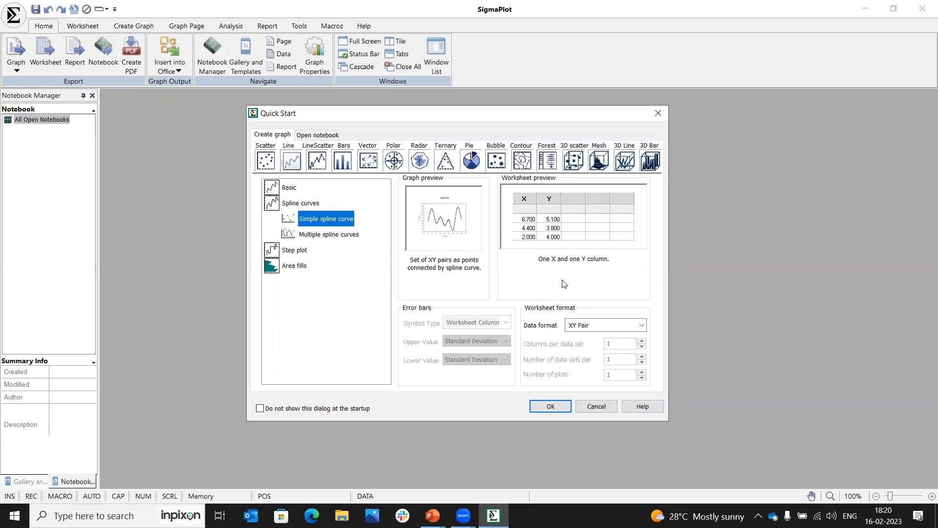
{"action": "left_click", "coordinate": [590, 326]}
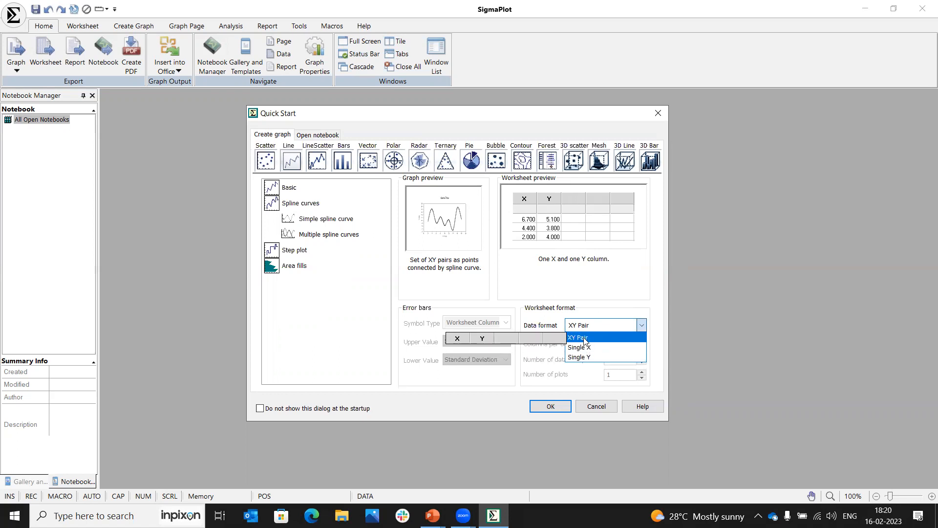
{"action": "left_click", "coordinate": [585, 340]}
{"action": "left_click", "coordinate": [549, 408]}
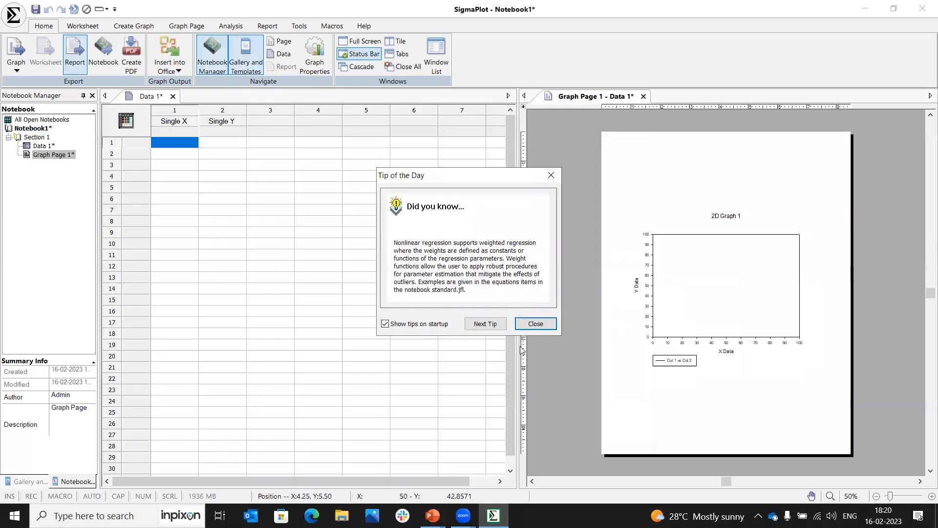
{"action": "left_click", "coordinate": [536, 324]}
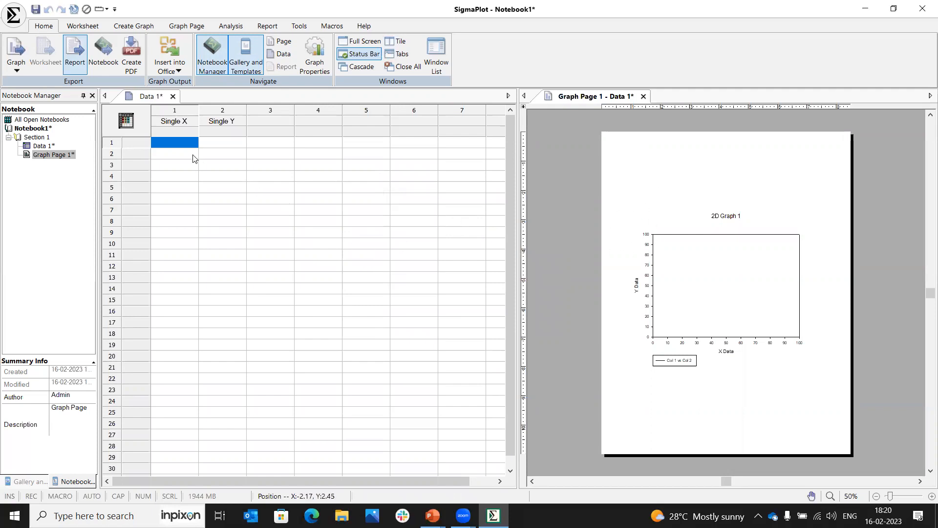
Enter 1, 2, 3, 4 and 5 in rows 1 to 5 of the Single X column
{"action": "left_click", "coordinate": [184, 145]}
{"action": "type", "text": "1"}
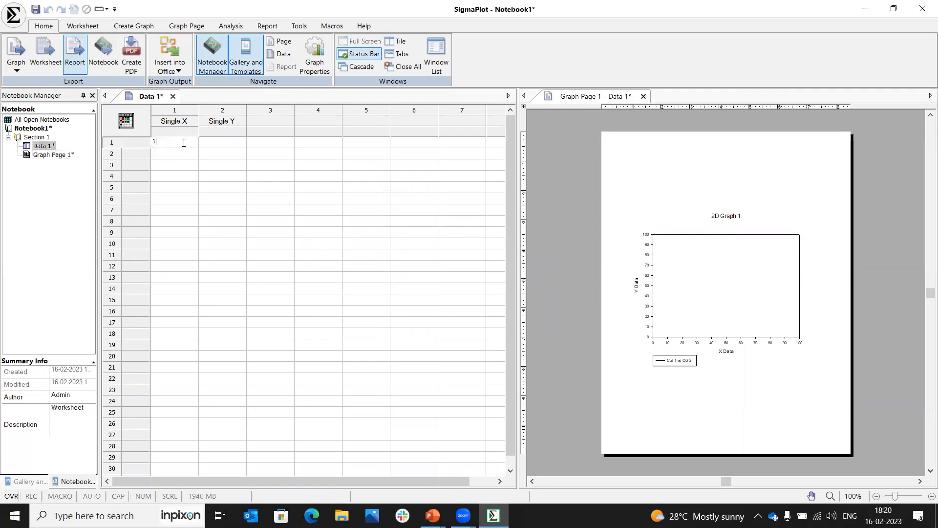
{"action": "key", "text": "Return"}
{"action": "type", "text": "2"}
{"action": "key", "text": "Return"}
{"action": "type", "text": "3"}
{"action": "key", "text": "Return"}
{"action": "type", "text": "4"}
{"action": "key", "text": "Return"}
{"action": "type", "text": "5"}
Enter 34, 45, 56, 45 and 34 in rows 1 to 5 of the Single Y column
{"action": "left_click", "coordinate": [200, 142]}
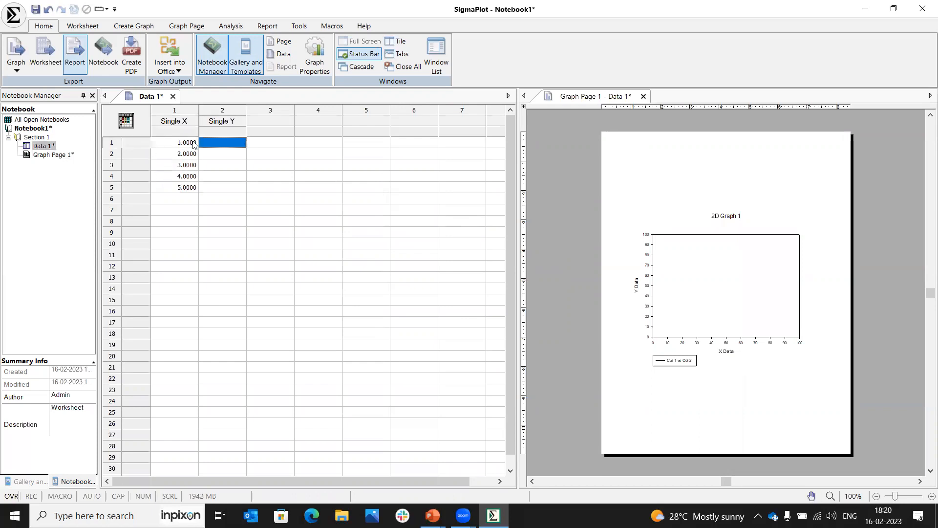
{"action": "type", "text": "34"}
{"action": "key", "text": "Tab"}
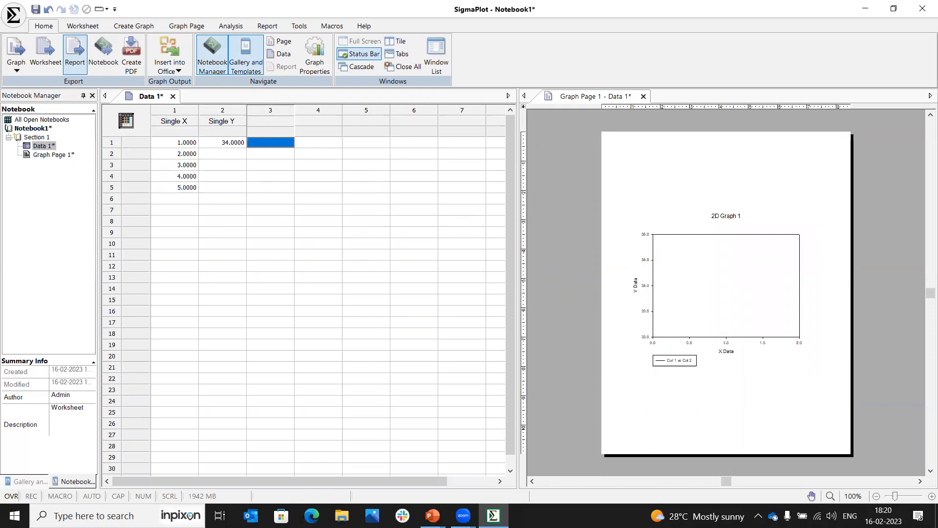
{"action": "type", "text": "45"}
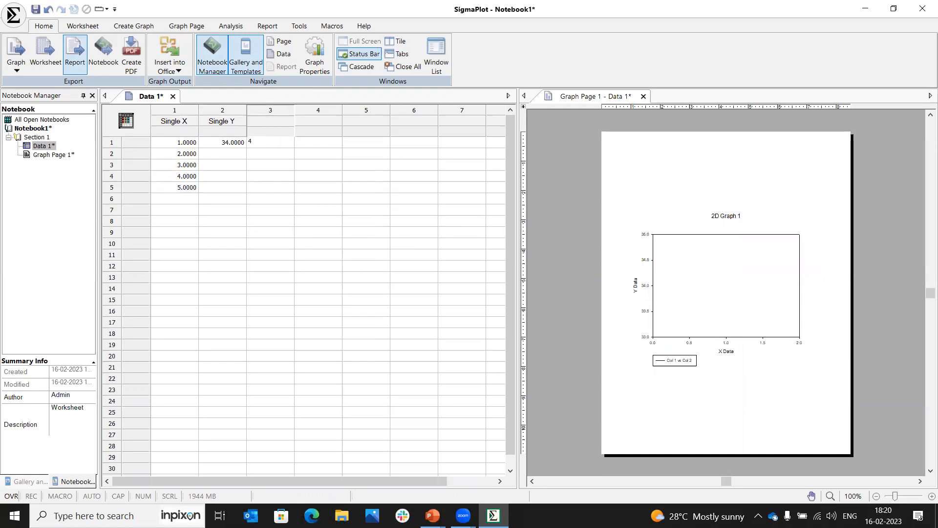
{"action": "key", "text": "BackSpace"}
{"action": "left_click", "coordinate": [222, 153]}
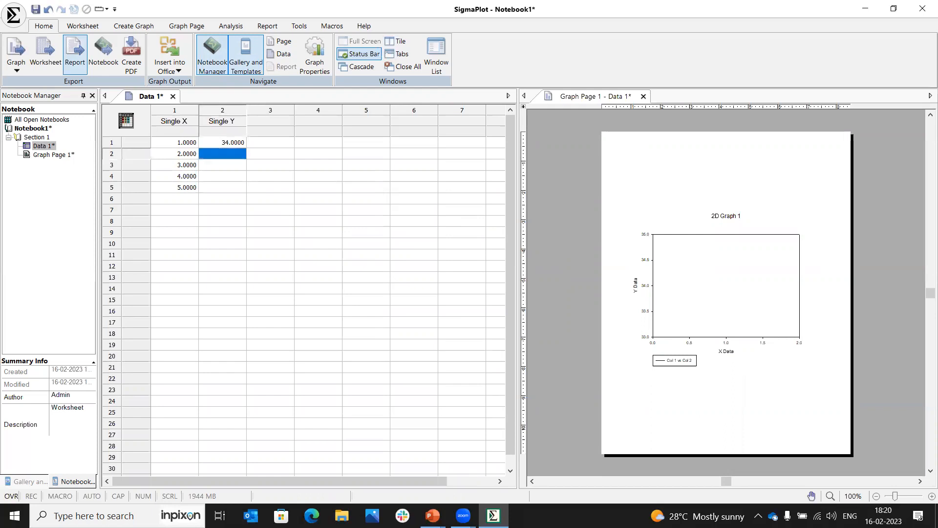
{"action": "type", "text": "45"}
{"action": "key", "text": "Return"}
{"action": "type", "text": "56"}
{"action": "key", "text": "Return"}
{"action": "type", "text": "45"}
{"action": "key", "text": "Return"}
{"action": "type", "text": "34"}
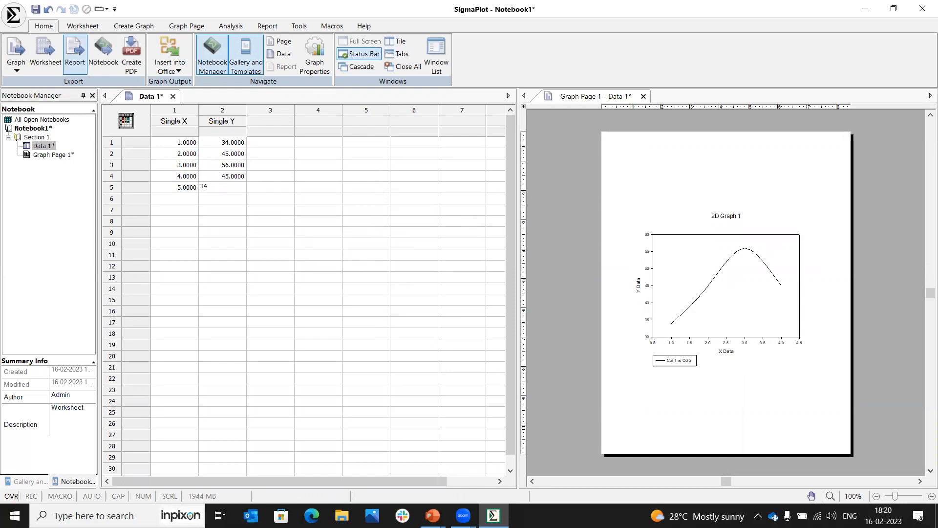
{"action": "left_click", "coordinate": [287, 223]}
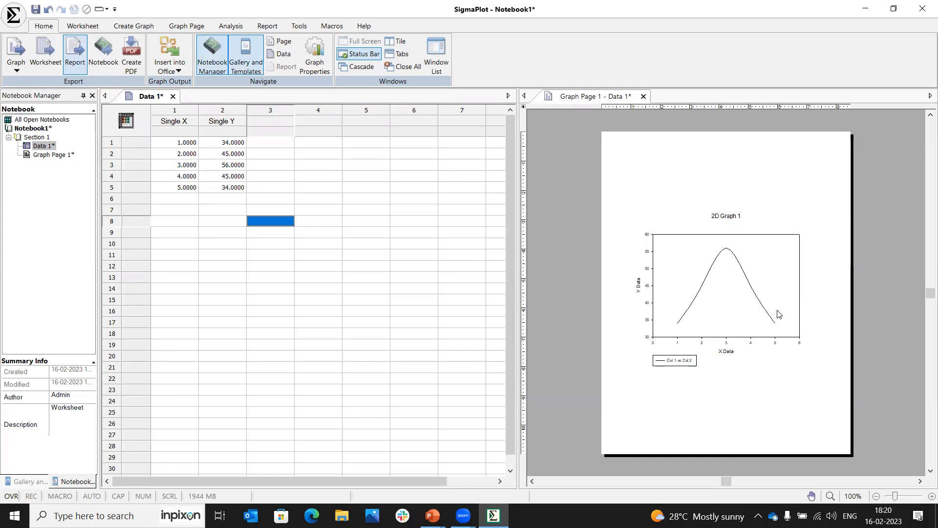
Create a new blank notebook through the Quick Start dialog
{"action": "mouse_move", "coordinate": [783, 315]}
{"action": "left_click", "coordinate": [11, 13]}
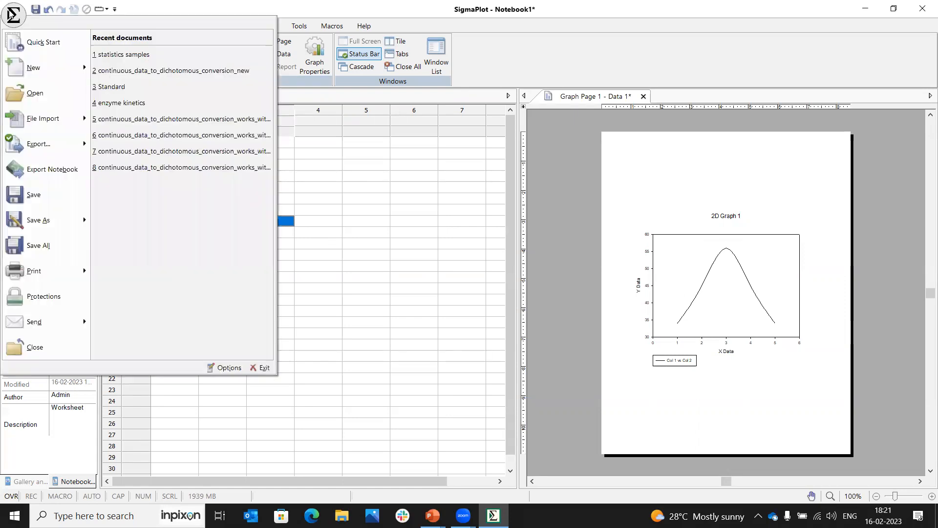
{"action": "left_click", "coordinate": [35, 41]}
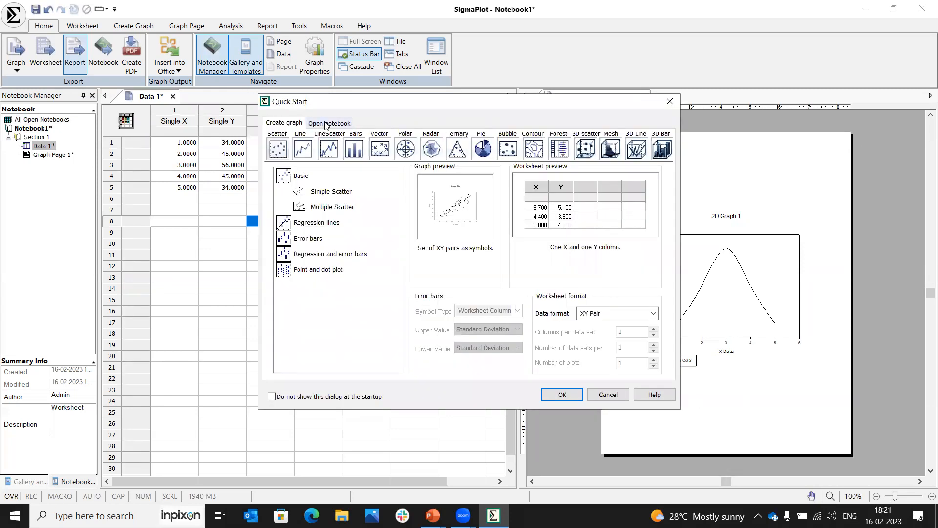
{"action": "left_click", "coordinate": [323, 123]}
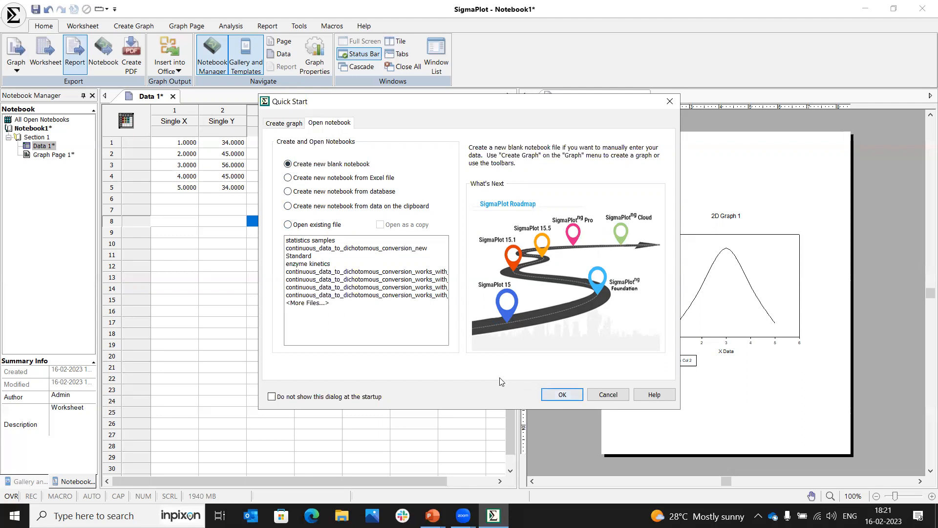
{"action": "left_click", "coordinate": [554, 393]}
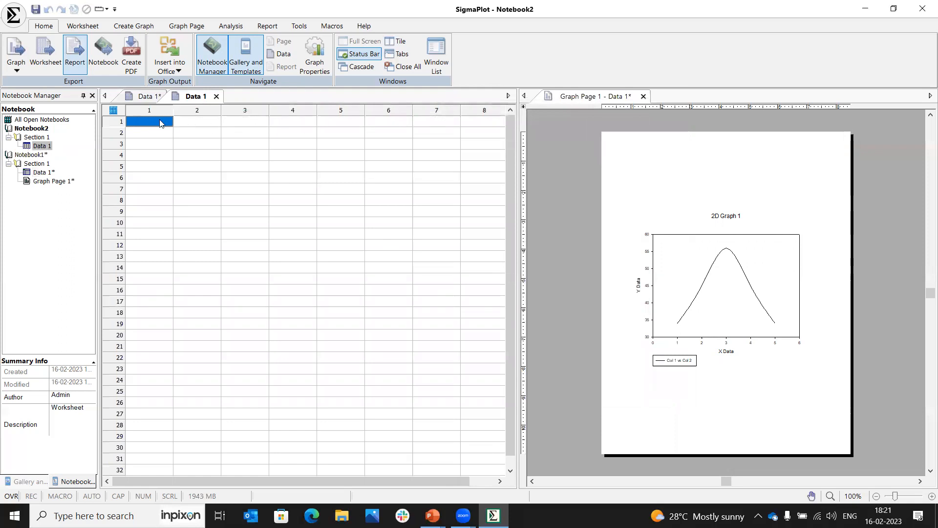
Close the graph page of Notebook1 so only the worksheets stay open
{"action": "left_click_drag", "start_coordinate": [210, 121], "coordinate": [244, 191]}
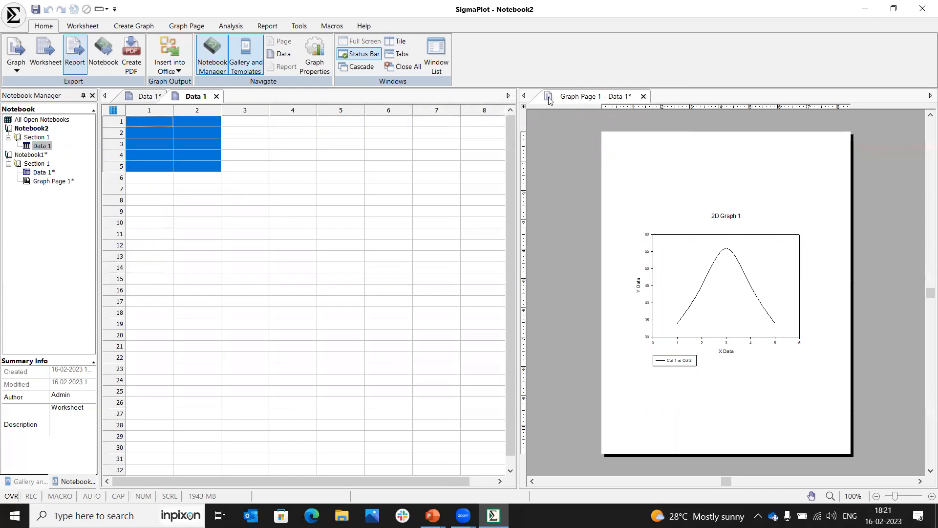
{"action": "left_click", "coordinate": [643, 98]}
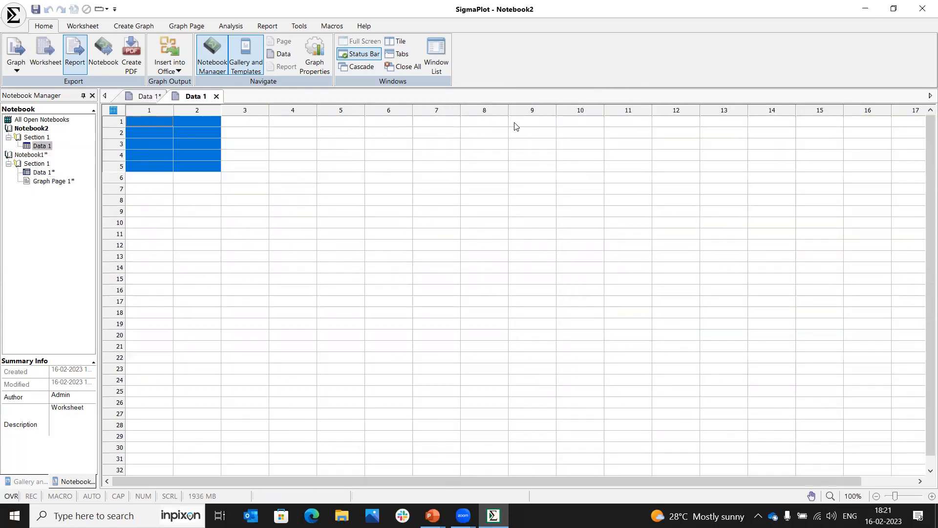
{"action": "left_click", "coordinate": [293, 178]}
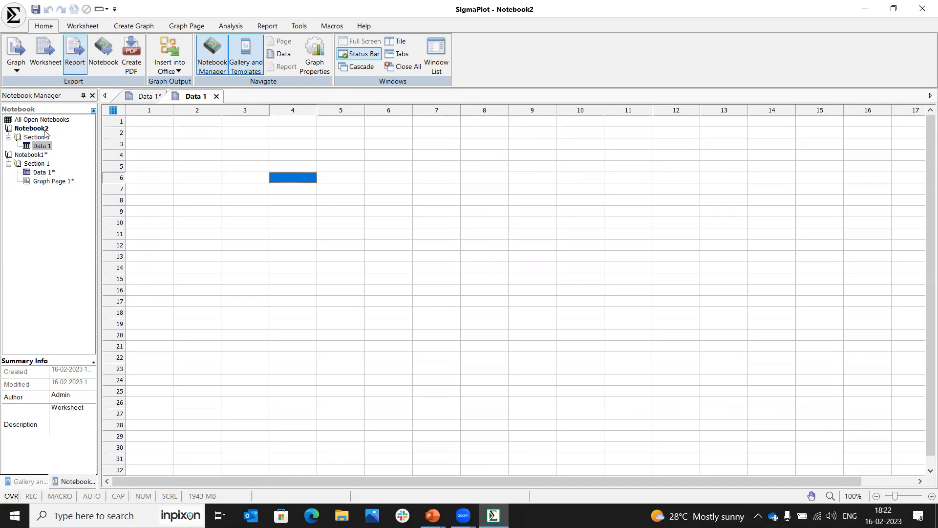
{"action": "left_click_drag", "start_coordinate": [141, 120], "coordinate": [247, 185]}
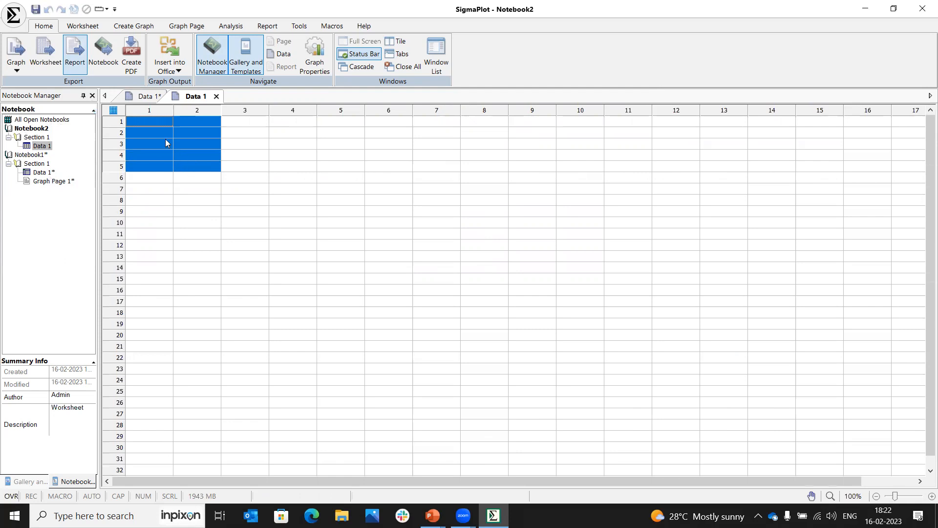
{"action": "left_click_drag", "start_coordinate": [158, 126], "coordinate": [374, 217]}
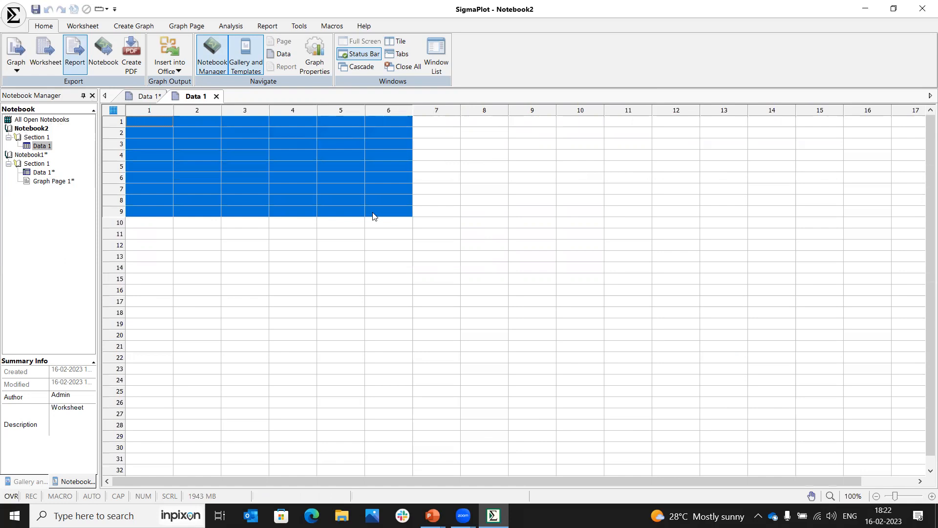
{"action": "left_click", "coordinate": [287, 191]}
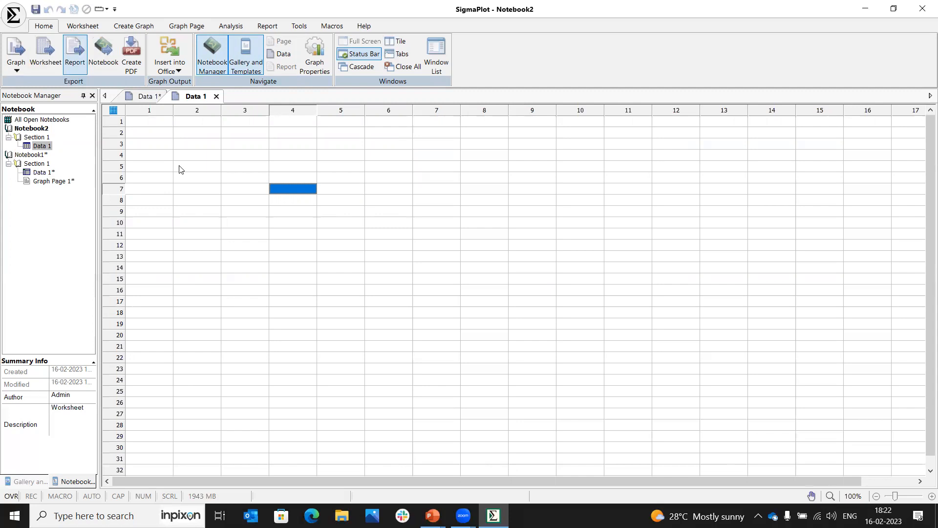
Try titling column 1 of the blank worksheet with "ret wte@7", and erase the text
{"action": "double_click", "coordinate": [149, 109]}
{"action": "type", "text": "ret"}
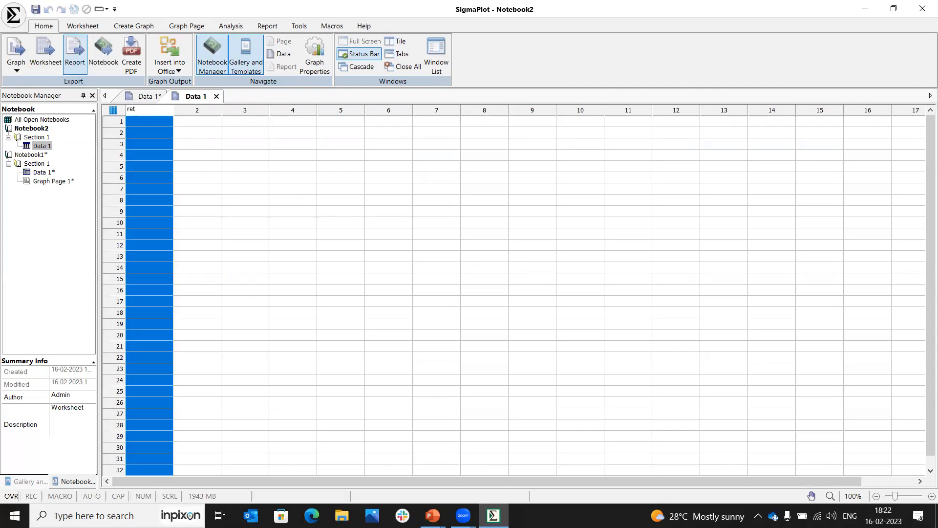
{"action": "type", "text": " wte@7"}
{"action": "key", "text": "BackSpace"}
{"action": "key", "text": "BackSpace"}
{"action": "key", "text": "BackSpace"}
{"action": "key", "text": "BackSpace"}
{"action": "key", "text": "BackSpace"}
{"action": "key", "text": "BackSpace"}
{"action": "key", "text": "BackSpace"}
{"action": "key", "text": "BackSpace"}
{"action": "key", "text": "BackSpace"}
{"action": "left_click", "coordinate": [198, 125]}
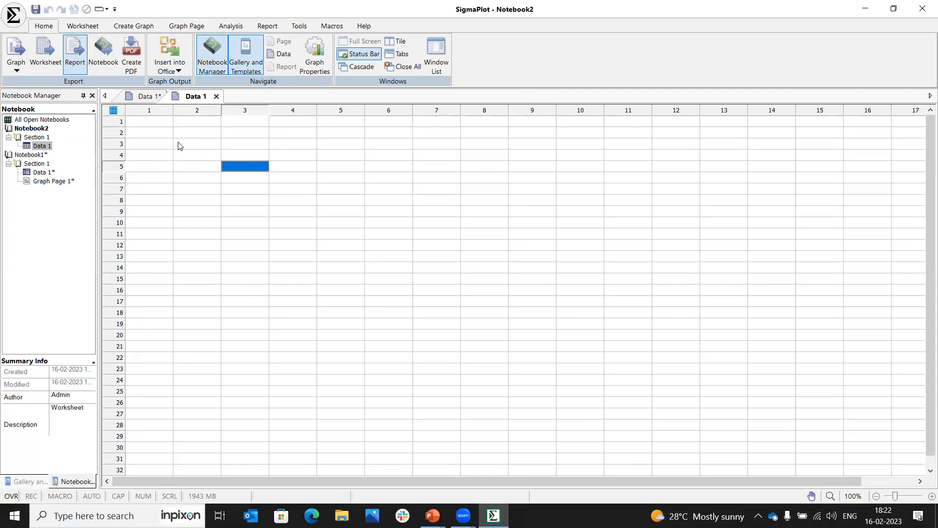
Examine the file types supported for opening files, and leave the Open dialog without choosing a file
{"action": "left_click", "coordinate": [13, 15]}
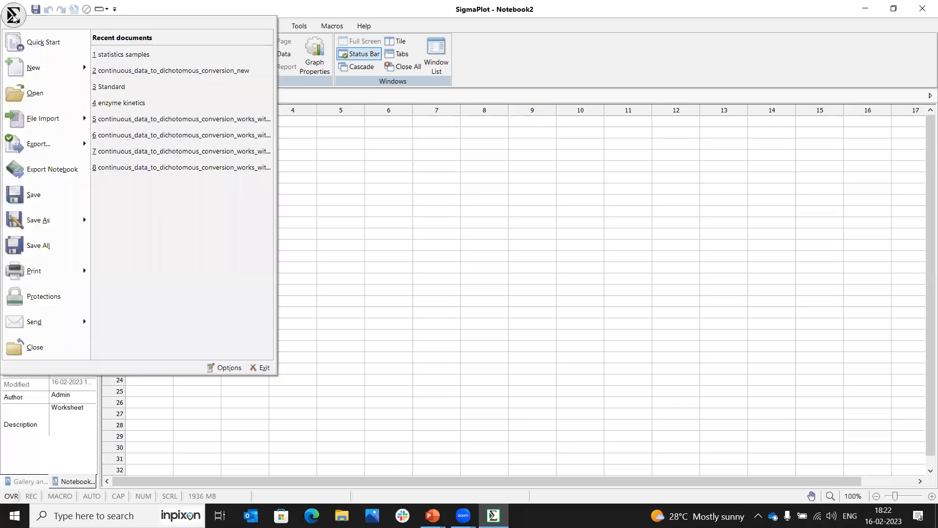
{"action": "left_click", "coordinate": [33, 100]}
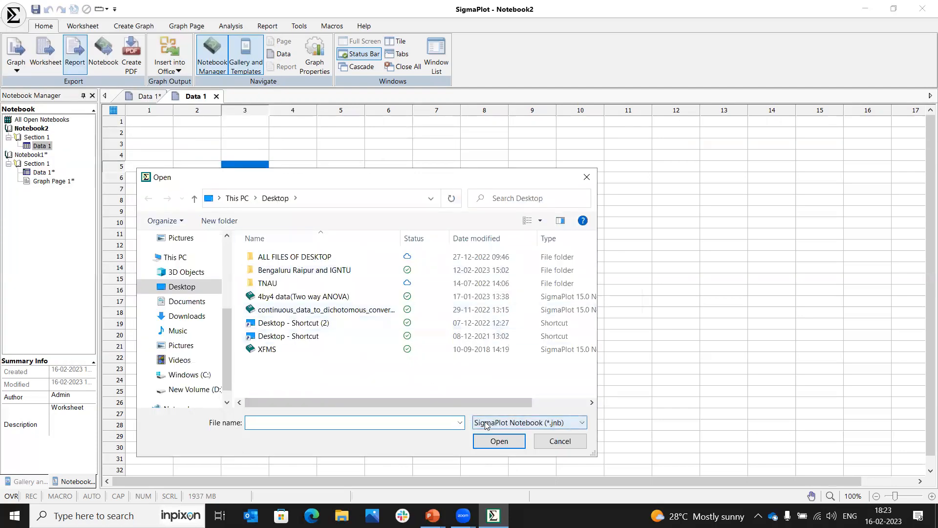
{"action": "left_click", "coordinate": [487, 423]}
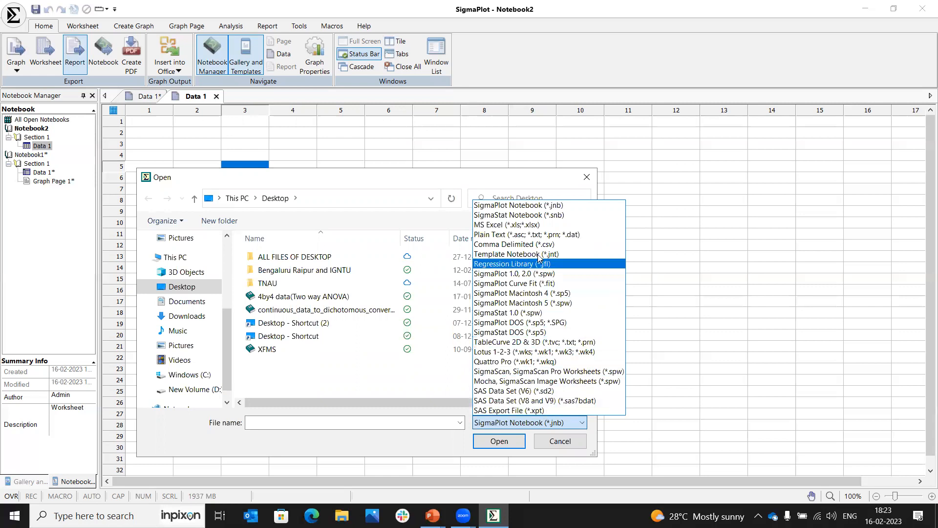
{"action": "left_click", "coordinate": [449, 186]}
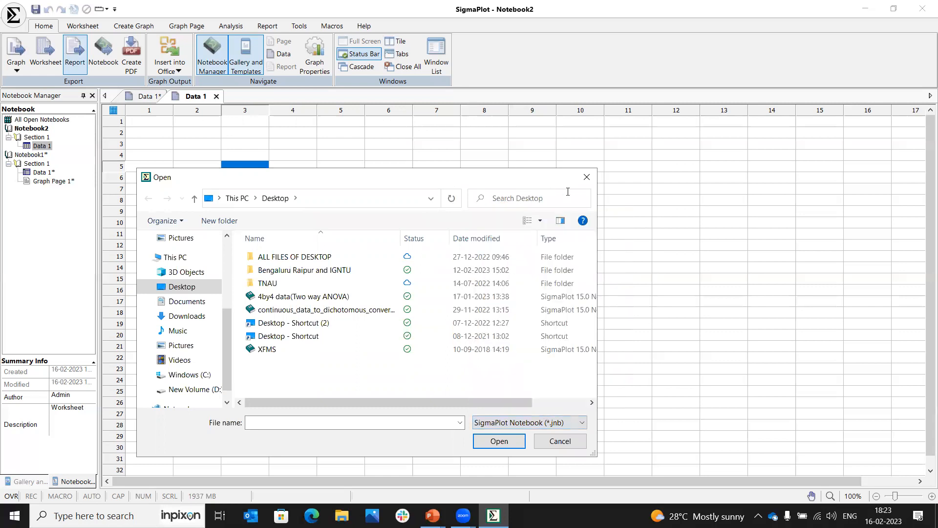
{"action": "left_click", "coordinate": [588, 179]}
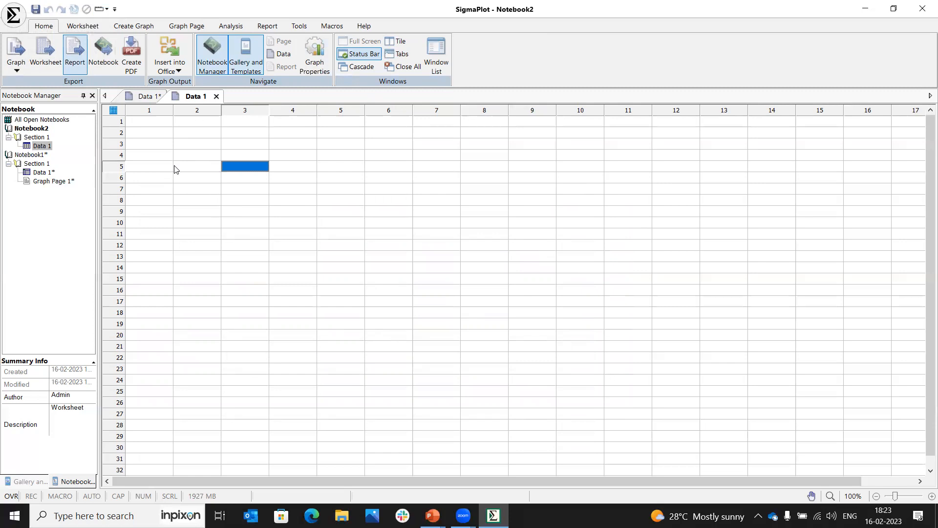
Examine the password protection settings for Notebook2, and leave the Protections dialog without setting a password
{"action": "left_click", "coordinate": [13, 16]}
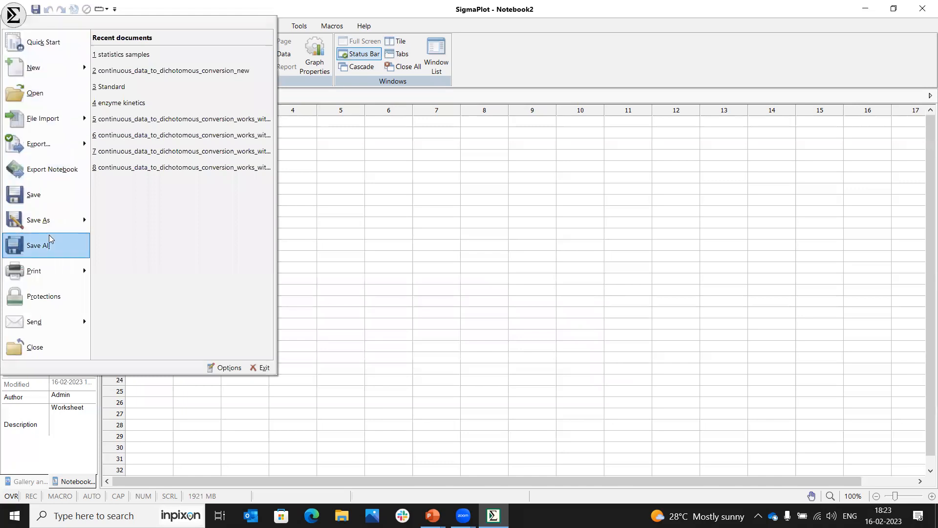
{"action": "left_click", "coordinate": [48, 301]}
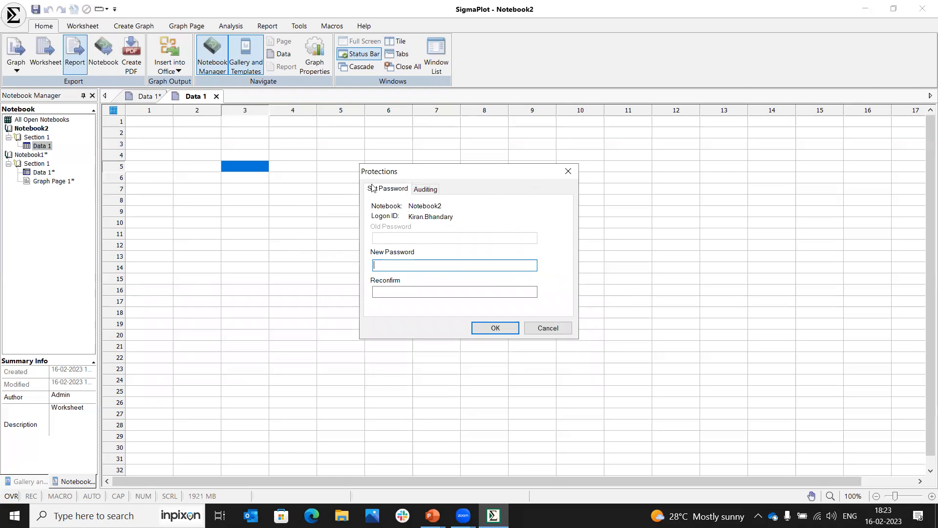
{"action": "left_click", "coordinate": [568, 168]}
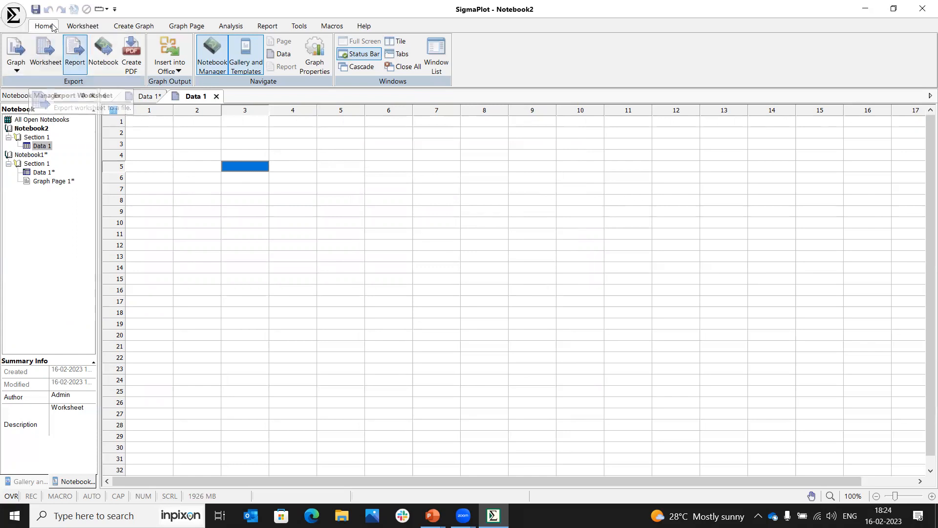
Review the Report settings in the program options, and leave the Options dialog without changing anything
{"action": "left_click", "coordinate": [18, 13]}
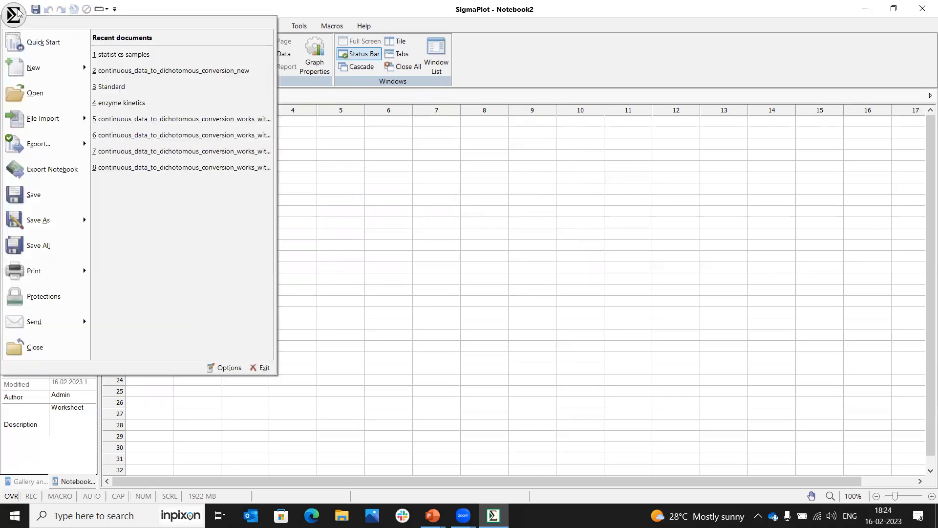
{"action": "left_click", "coordinate": [229, 368]}
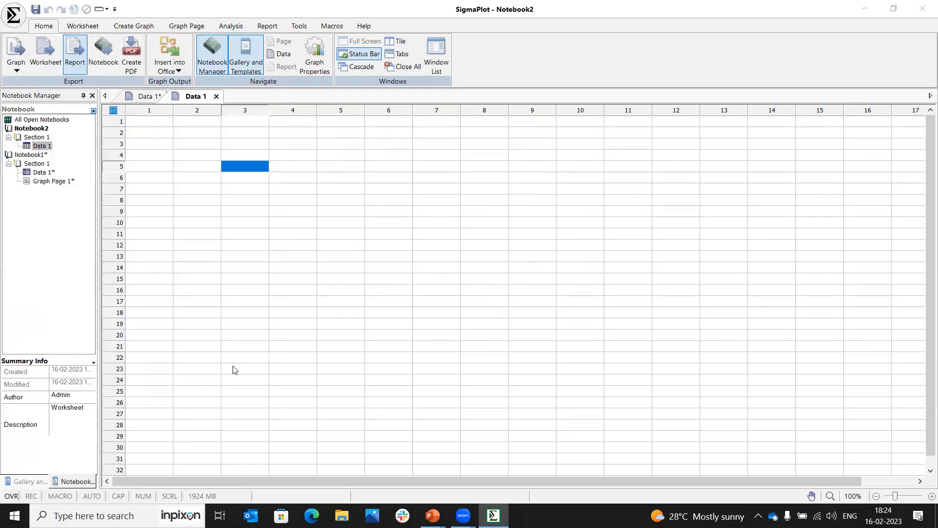
{"action": "left_click", "coordinate": [467, 134]}
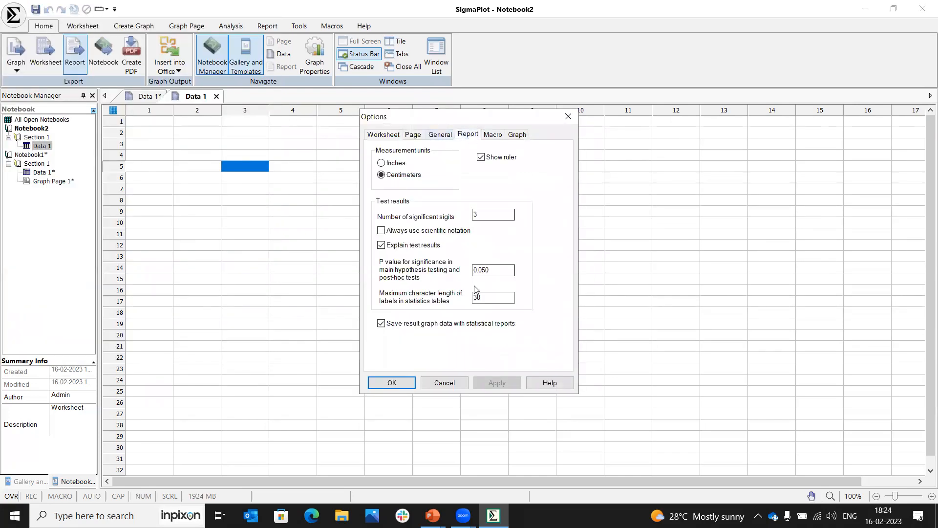
{"action": "left_click", "coordinate": [568, 117]}
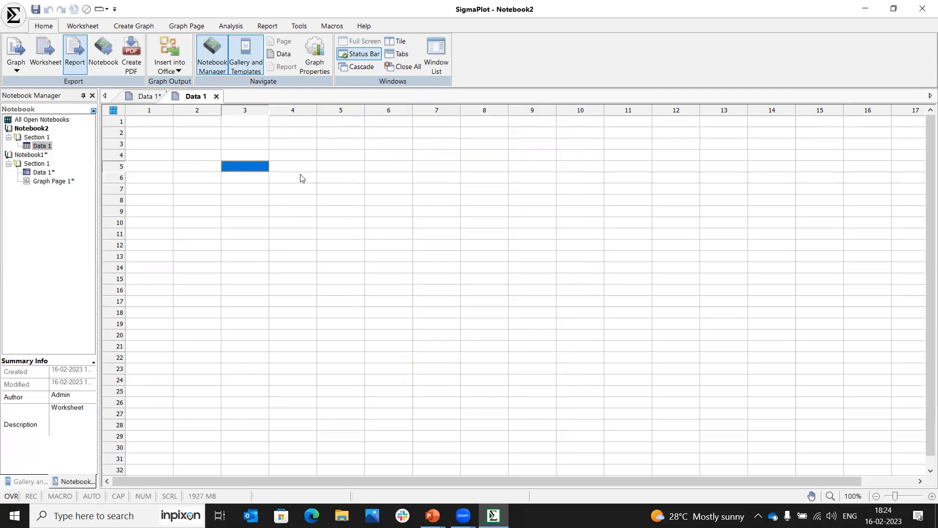
Import all sheets, with their entire range, from the Desktop Excel file dated 21-09-2022 into the Notebook2 worksheet
{"action": "left_click", "coordinate": [89, 27]}
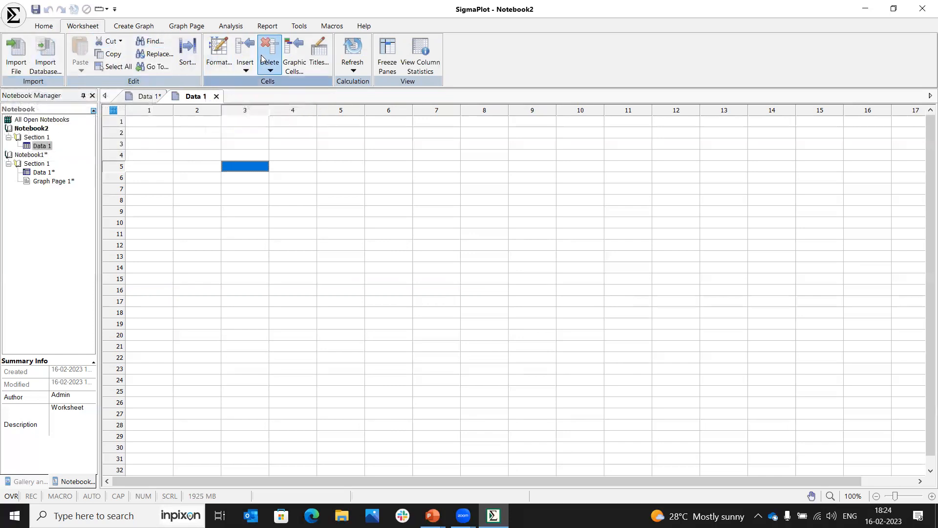
{"action": "left_click", "coordinate": [17, 54]}
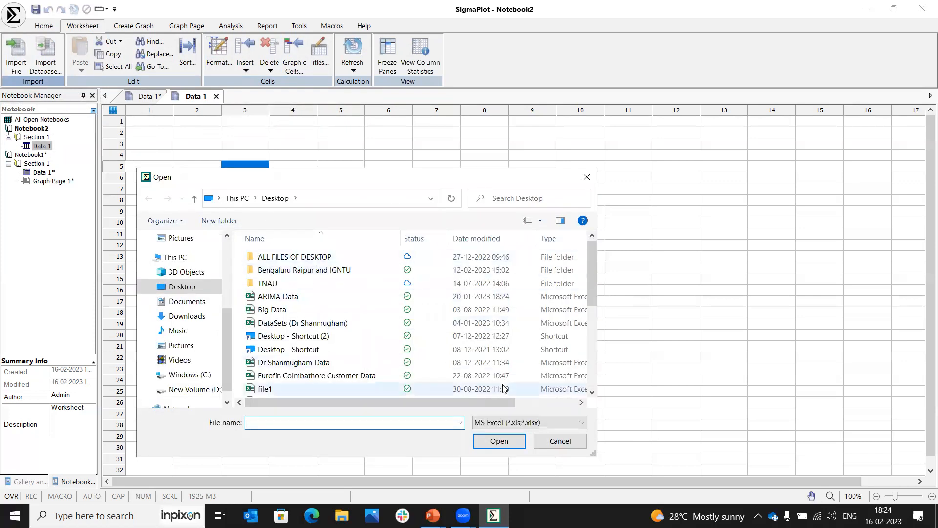
{"action": "left_click_drag", "start_coordinate": [598, 281], "coordinate": [592, 329]}
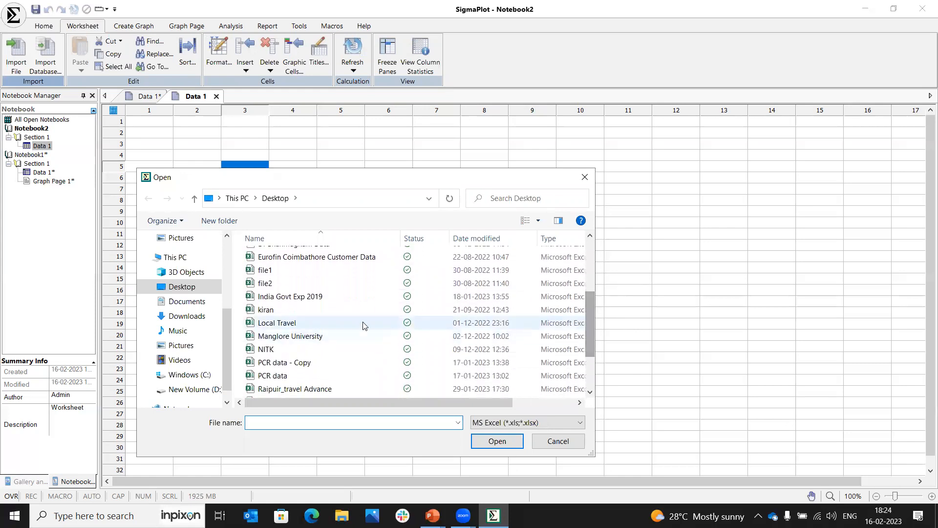
{"action": "left_click", "coordinate": [329, 309]}
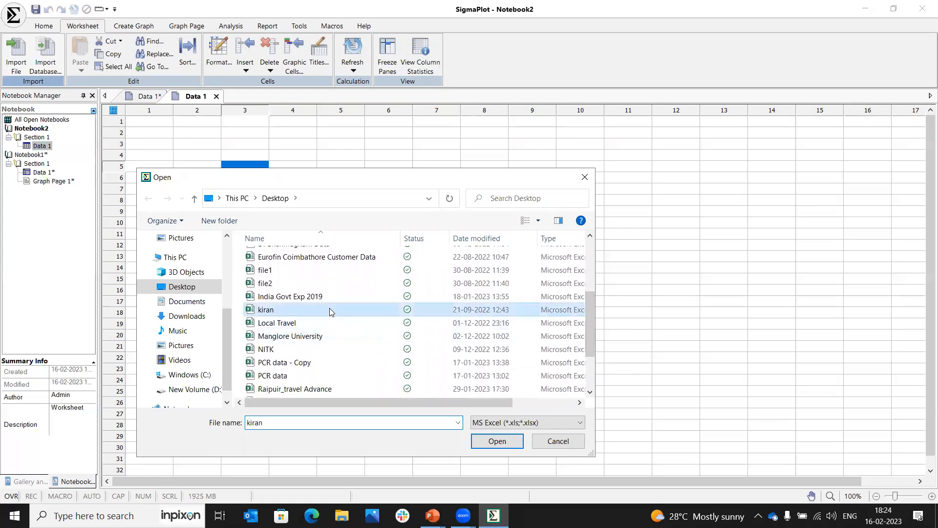
{"action": "left_click", "coordinate": [495, 443]}
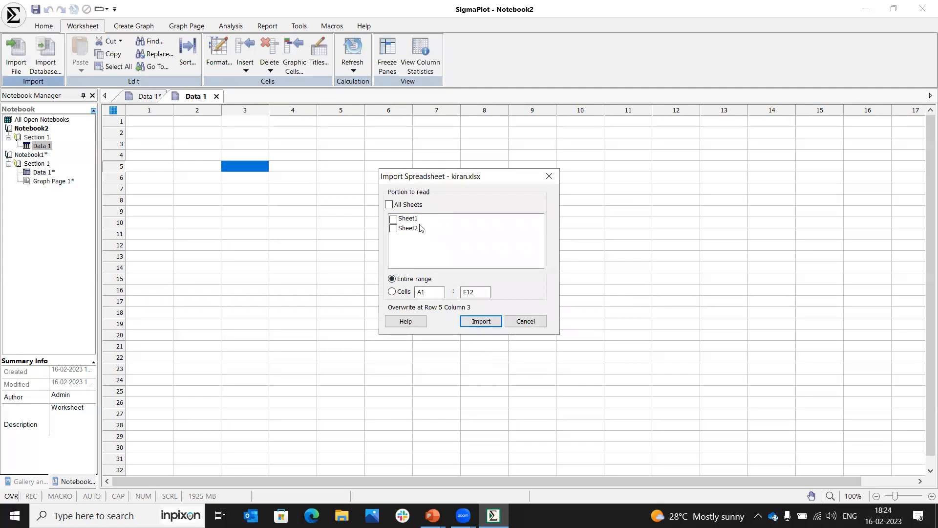
{"action": "left_click", "coordinate": [394, 227]}
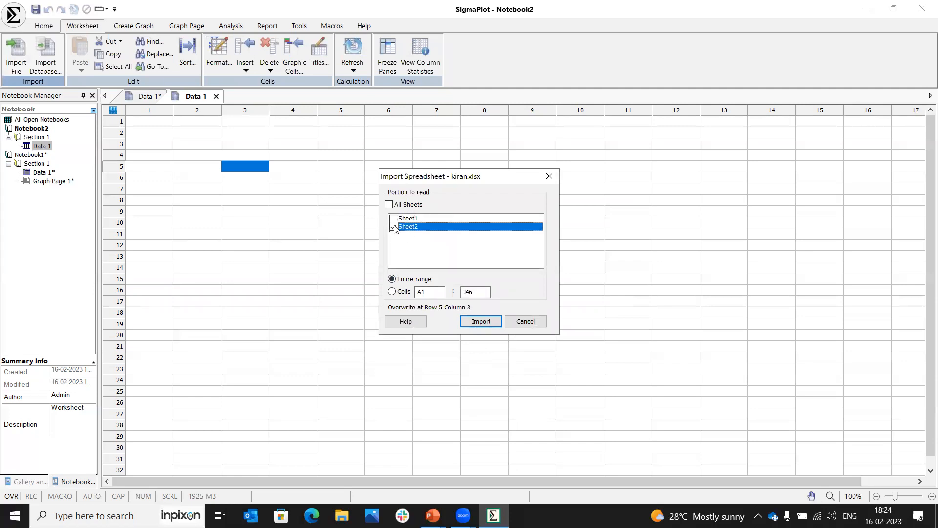
{"action": "left_click", "coordinate": [389, 205]}
{"action": "left_click", "coordinate": [481, 322]}
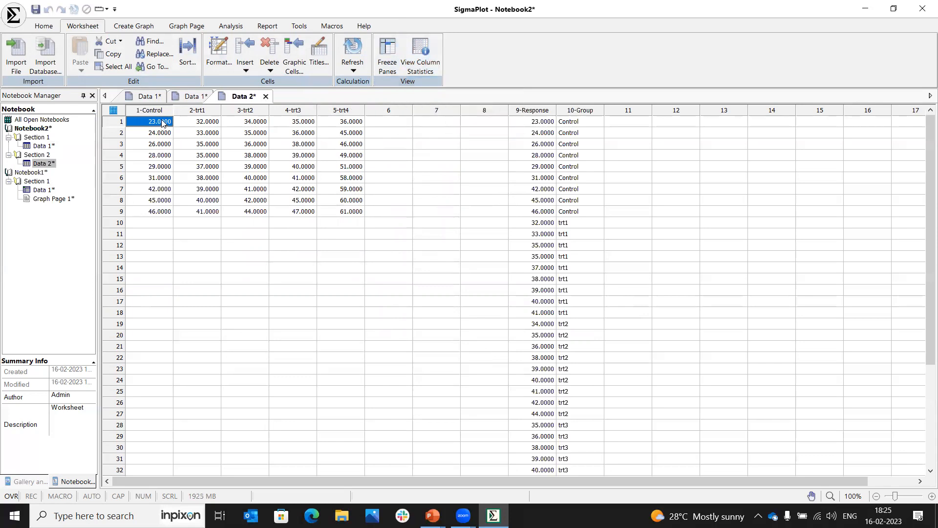
View the column statistics of the Data 2 worksheet for Control through trt4, and return to the data
{"action": "left_click_drag", "start_coordinate": [161, 108], "coordinate": [180, 104]}
{"action": "key", "text": "shift+Right"}
{"action": "key", "text": "shift+Right"}
{"action": "key", "text": "shift+Right"}
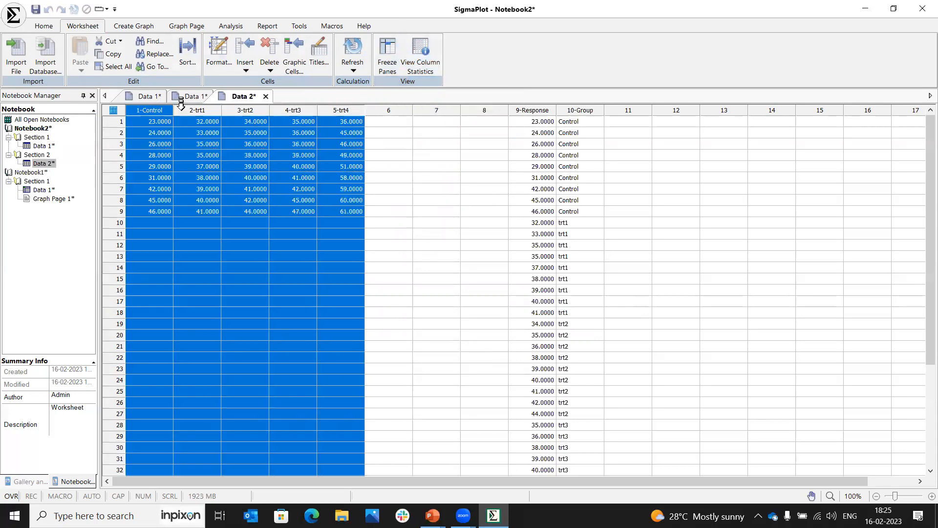
{"action": "left_click", "coordinate": [417, 62]}
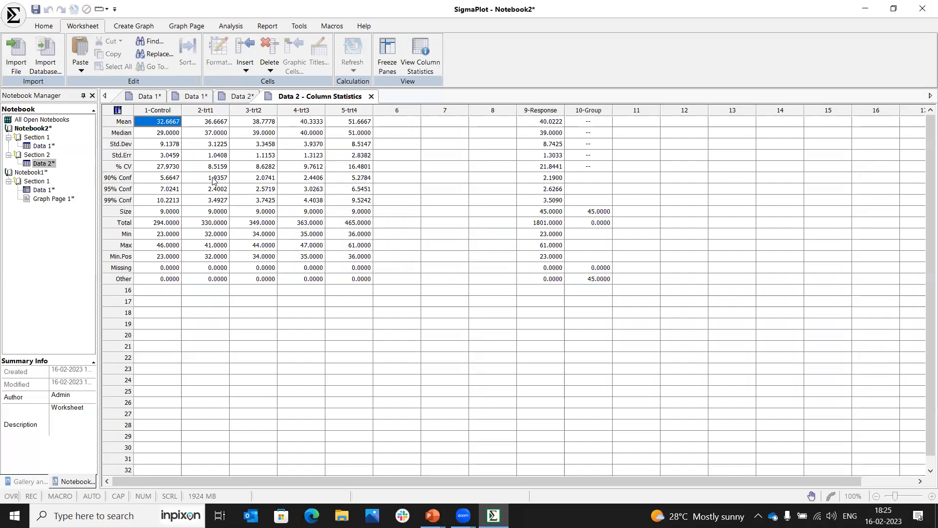
{"action": "left_click_drag", "start_coordinate": [151, 109], "coordinate": [331, 124]}
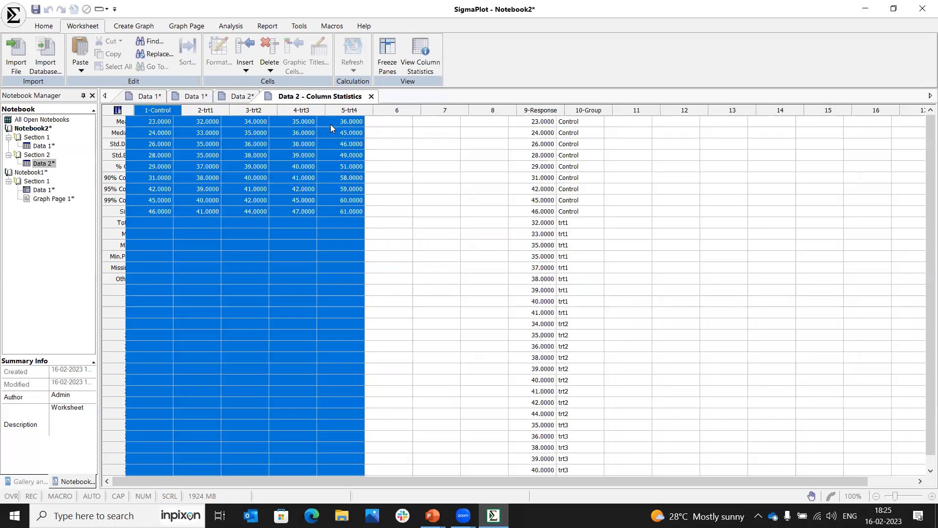
{"action": "left_click", "coordinate": [419, 161]}
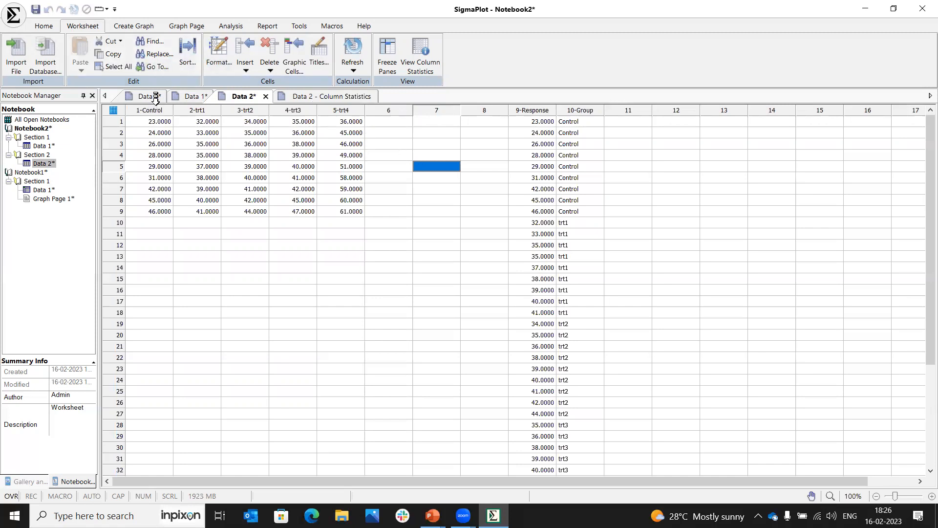
Explore the Graph Wizard's graph types, including the styles offered for Line and Scatter Plot
{"action": "left_click", "coordinate": [127, 28]}
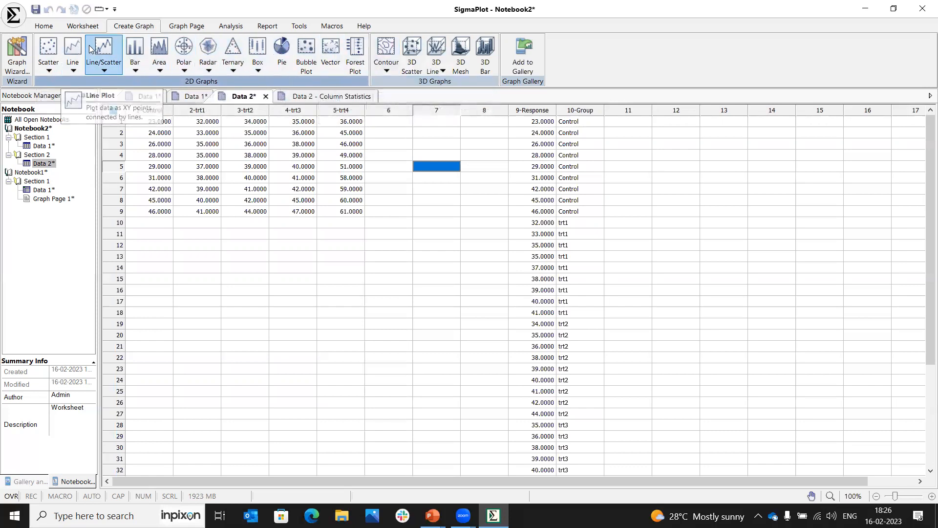
{"action": "left_click", "coordinate": [17, 52]}
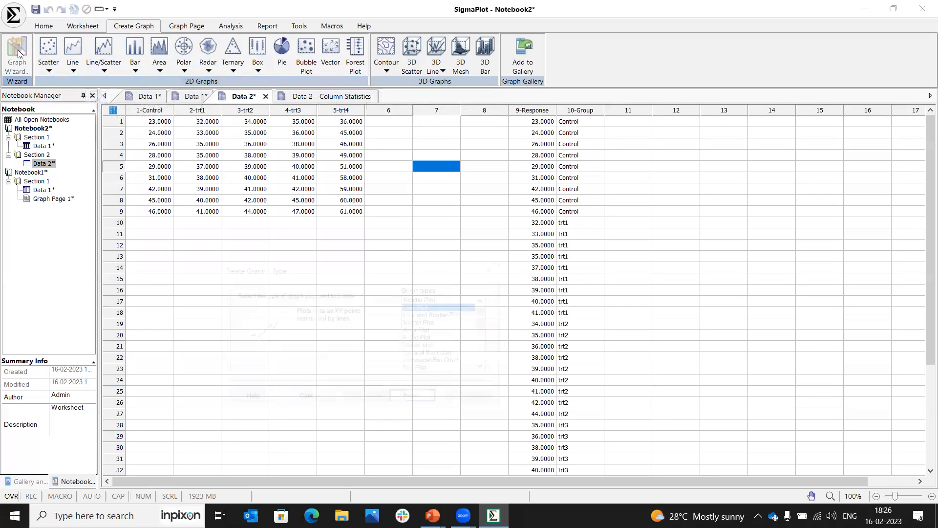
{"action": "left_click", "coordinate": [437, 313]}
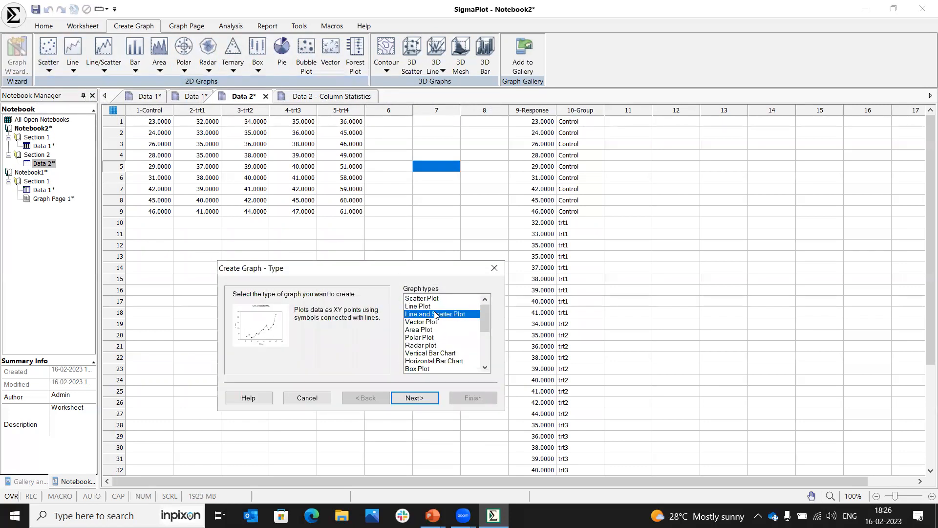
{"action": "left_click", "coordinate": [414, 398]}
{"action": "mouse_move", "coordinate": [485, 315]}
{"action": "left_mouse_down"}
{"action": "mouse_move", "coordinate": [488, 342]}
{"action": "mouse_move", "coordinate": [483, 308]}
{"action": "left_mouse_up"}
{"action": "left_click", "coordinate": [364, 398]}
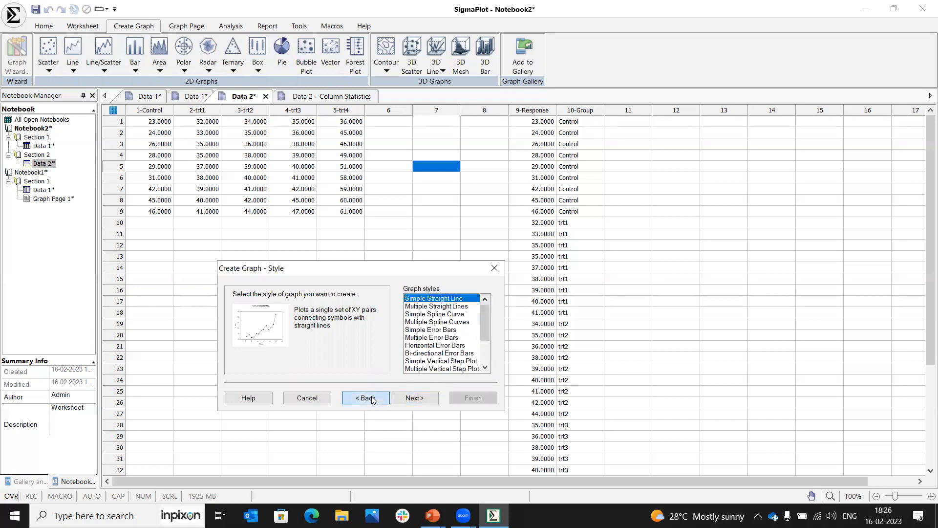
{"action": "left_click_drag", "start_coordinate": [484, 316], "coordinate": [485, 348]}
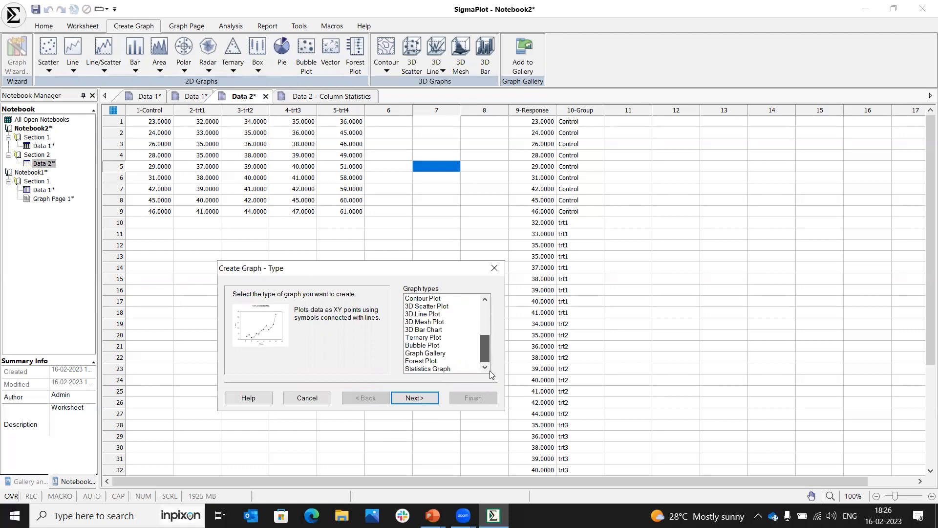
Preview the Statistics Graph styles, including Normal Probability Plot, Standardized Residuals and Confidence/Prediction Ellipse, and close the wizard without creating a graph
{"action": "left_click", "coordinate": [444, 370]}
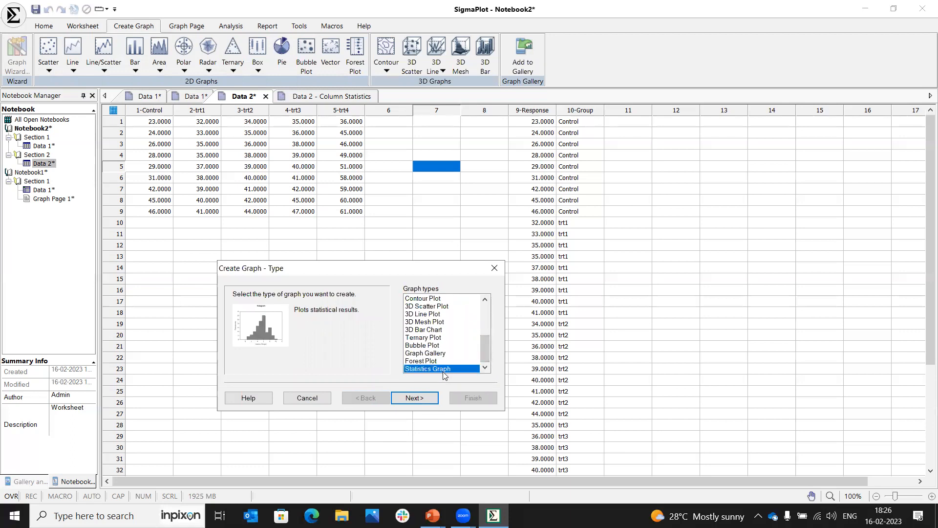
{"action": "left_click", "coordinate": [421, 398]}
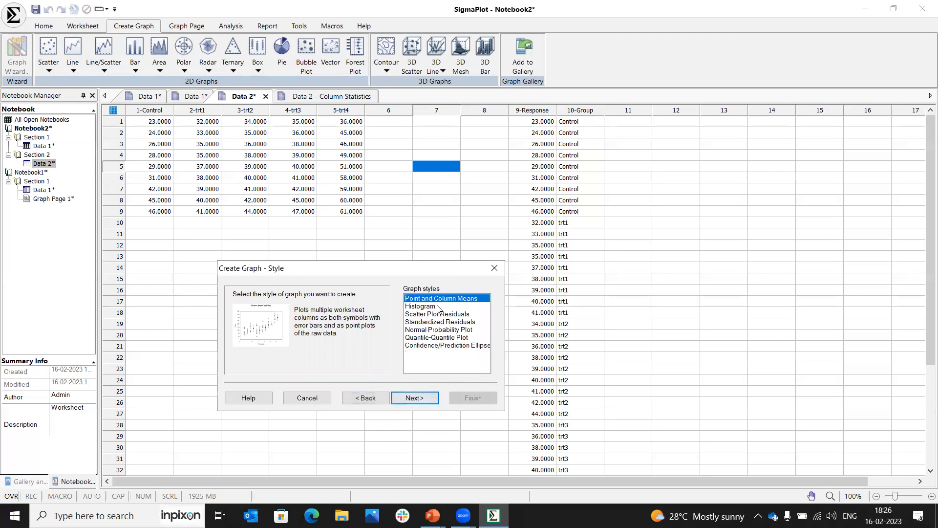
{"action": "left_click", "coordinate": [427, 341]}
{"action": "left_click", "coordinate": [424, 332]}
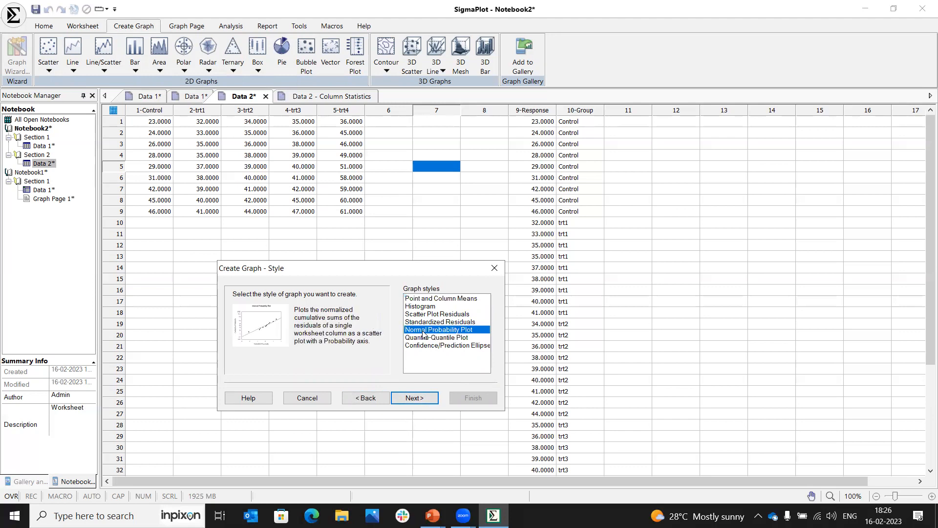
{"action": "left_click", "coordinate": [421, 323]}
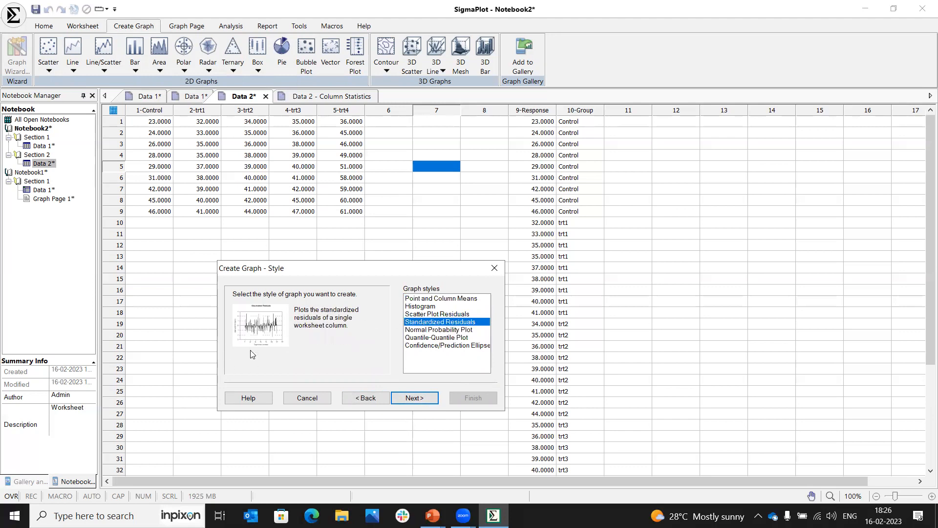
{"action": "left_click", "coordinate": [436, 346]}
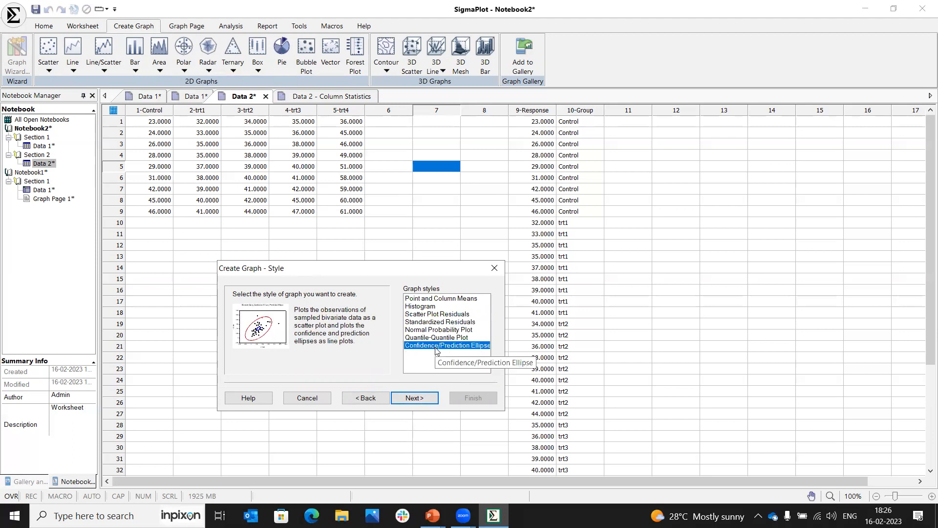
{"action": "left_click", "coordinate": [494, 267]}
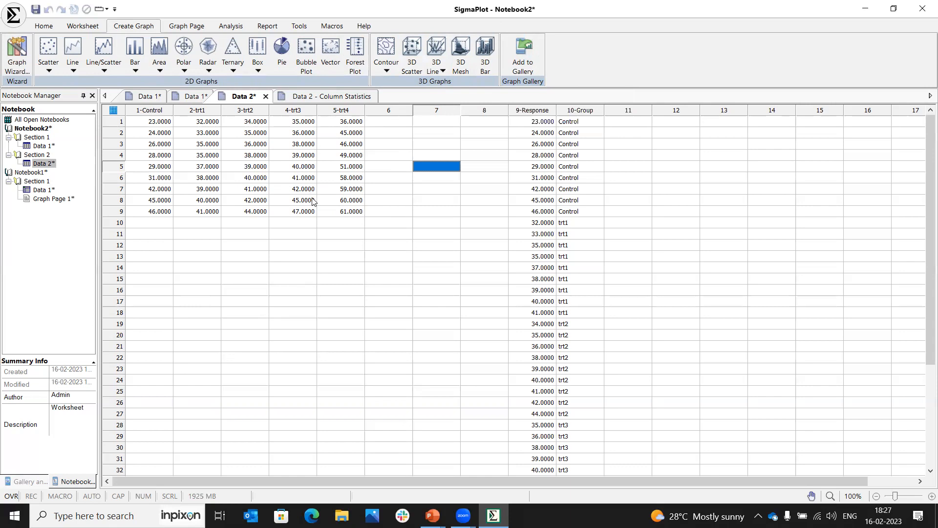
Start a graph with the third style of the Scatter Group, using the X Many Y data format
{"action": "left_click", "coordinate": [45, 48]}
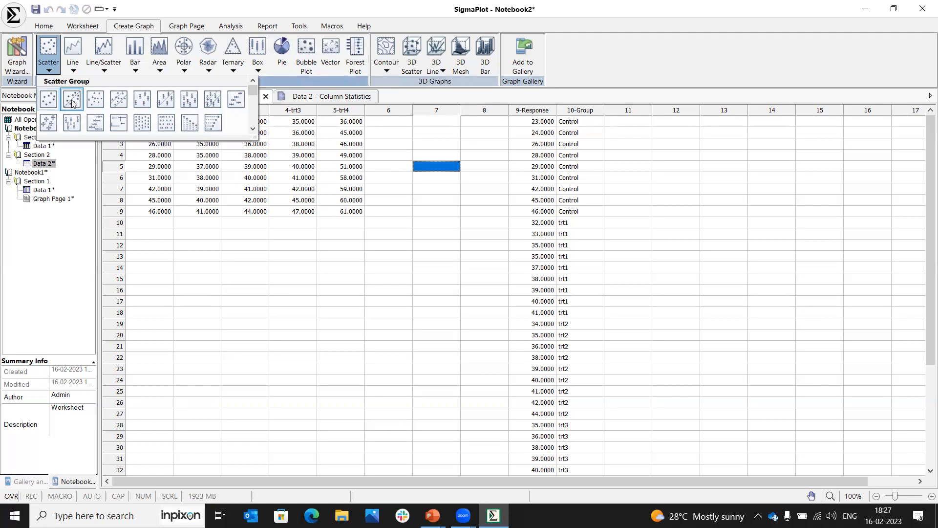
{"action": "left_click", "coordinate": [96, 100]}
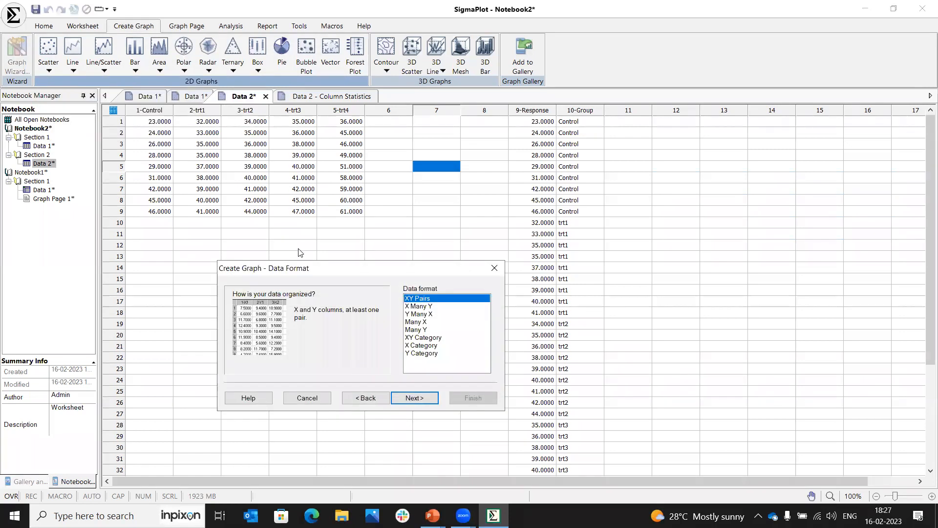
{"action": "left_click", "coordinate": [412, 307]}
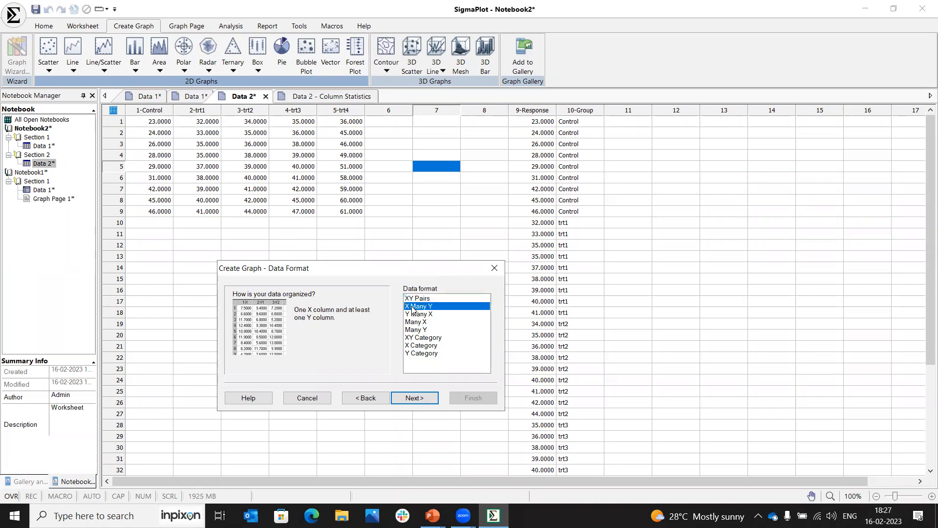
{"action": "left_click", "coordinate": [414, 397]}
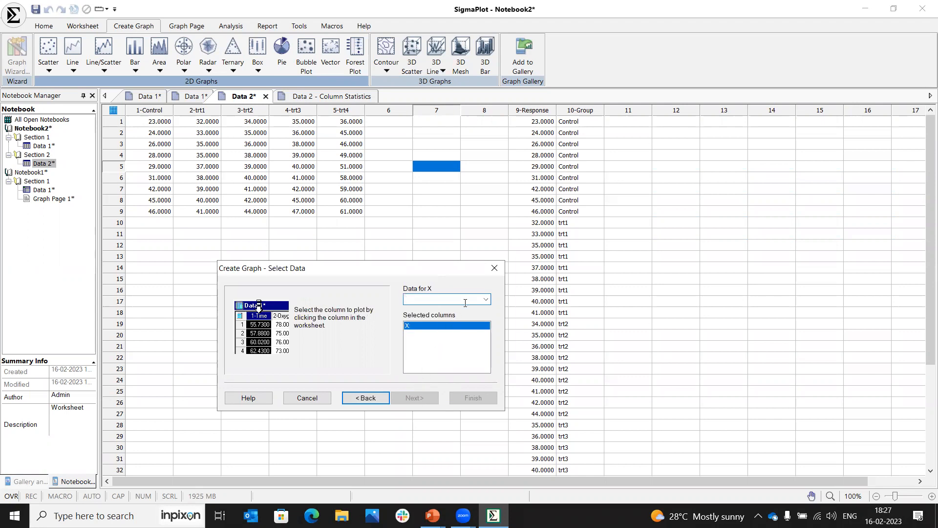
Assign 1-Control to X, 3-trt2 to Y 1 and 4-trt3 to Y 2, and create the scatter graph
{"action": "left_click", "coordinate": [147, 104]}
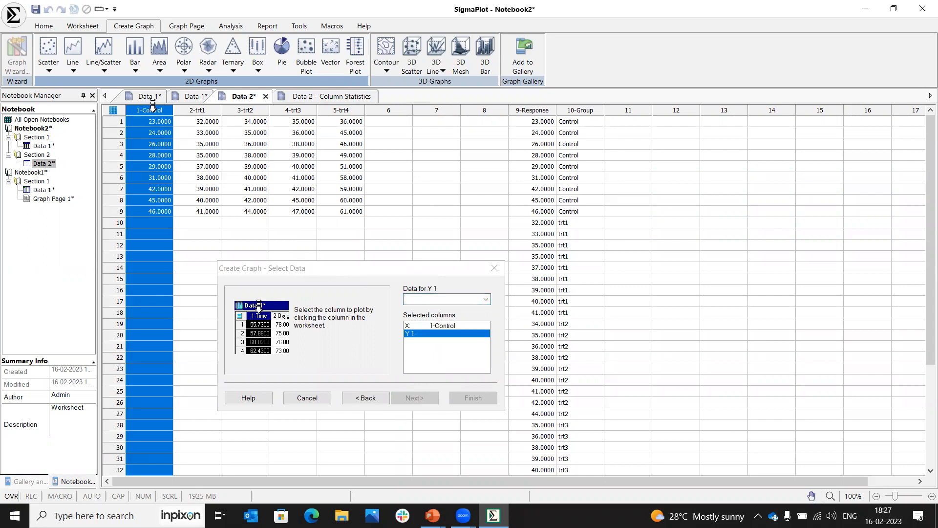
{"action": "left_click", "coordinate": [486, 298]}
{"action": "left_click", "coordinate": [441, 325]}
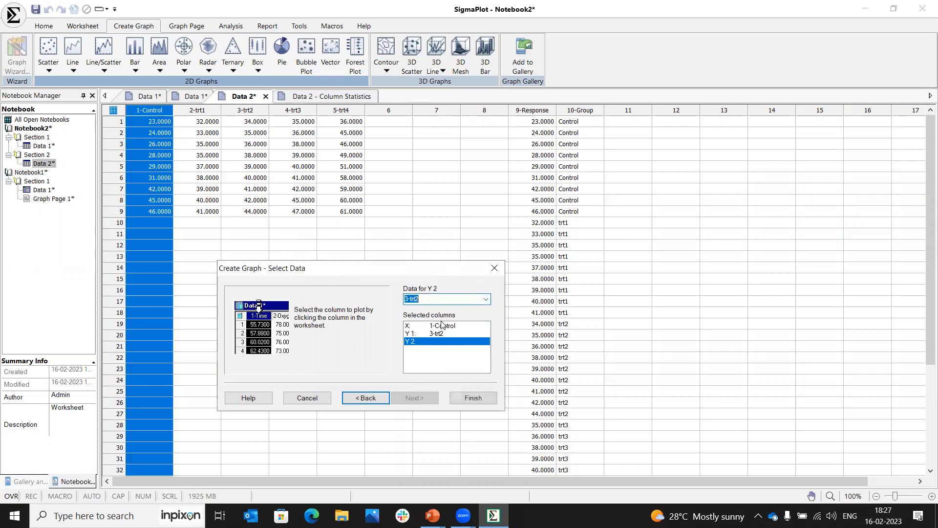
{"action": "left_click_drag", "start_coordinate": [295, 122], "coordinate": [295, 174]}
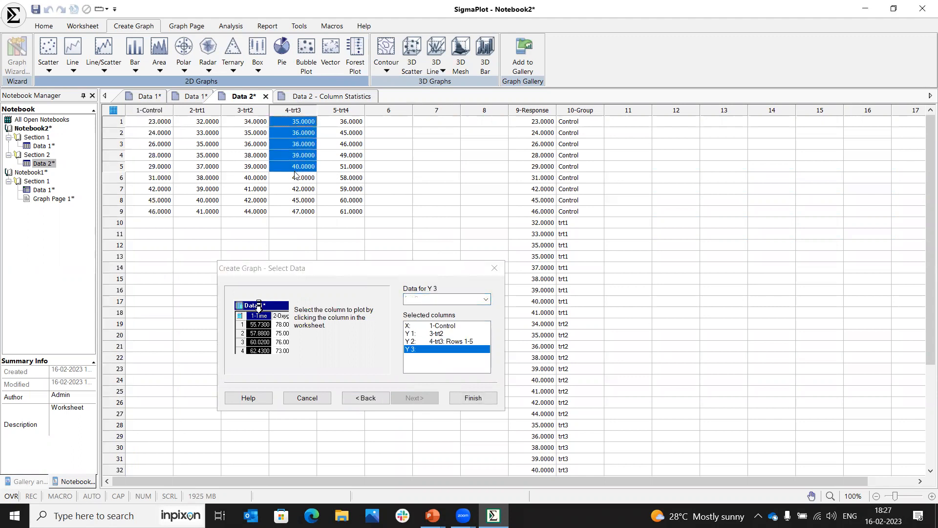
{"action": "left_click", "coordinate": [466, 399]}
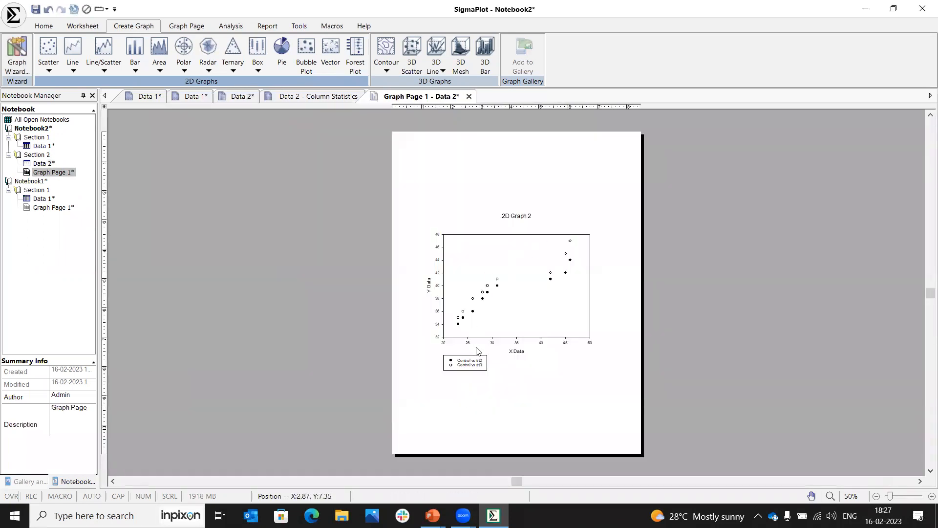
Zoom the graph page to a custom 75% and move the legend box slightly down and to the right
{"action": "right_click", "coordinate": [429, 190]}
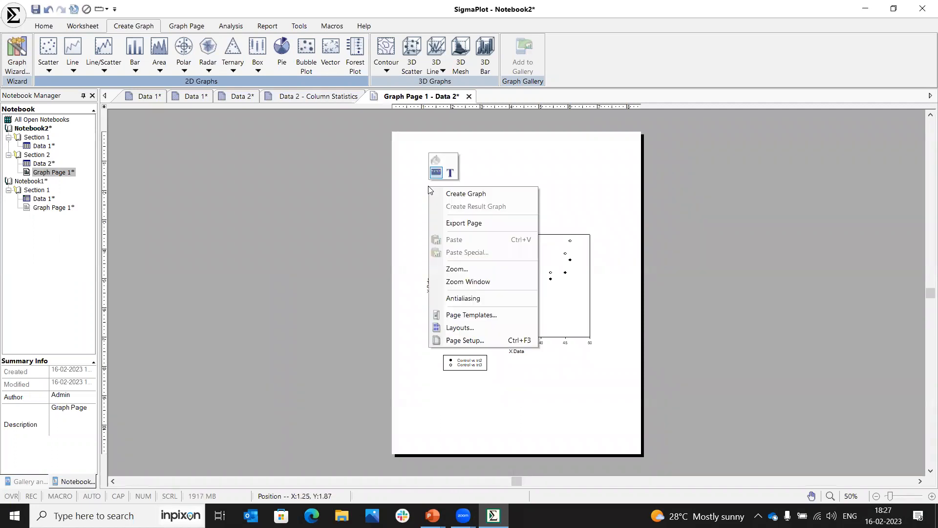
{"action": "left_click", "coordinate": [461, 267]}
{"action": "left_click", "coordinate": [458, 269]}
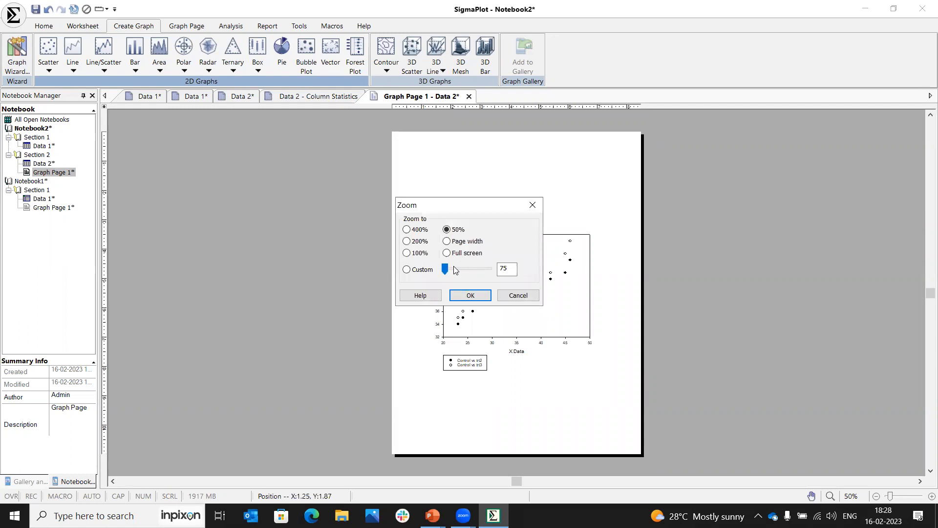
{"action": "left_click", "coordinate": [471, 295]}
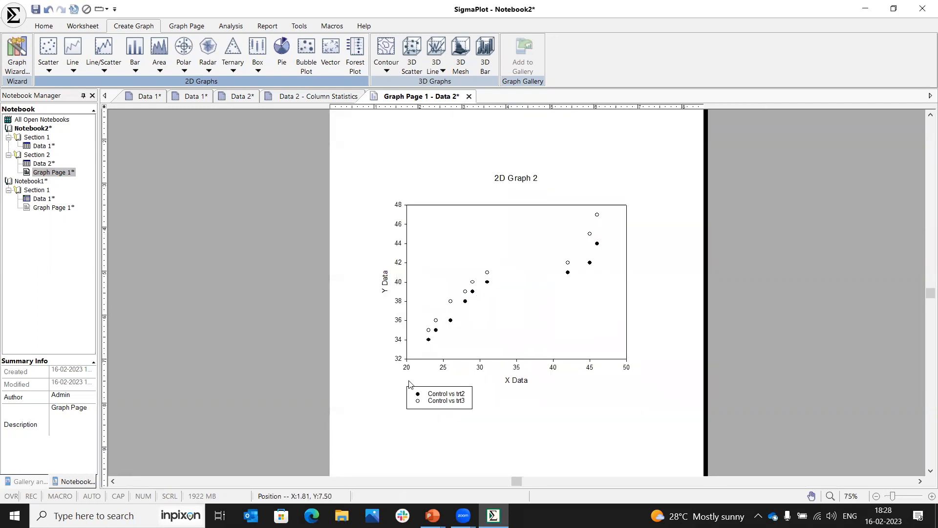
{"action": "mouse_move", "coordinate": [468, 397]}
{"action": "left_mouse_down"}
{"action": "mouse_move", "coordinate": [492, 350]}
{"action": "mouse_move", "coordinate": [582, 324]}
{"action": "mouse_move", "coordinate": [595, 330]}
{"action": "mouse_move", "coordinate": [441, 401]}
{"action": "mouse_move", "coordinate": [472, 403]}
{"action": "left_mouse_up"}
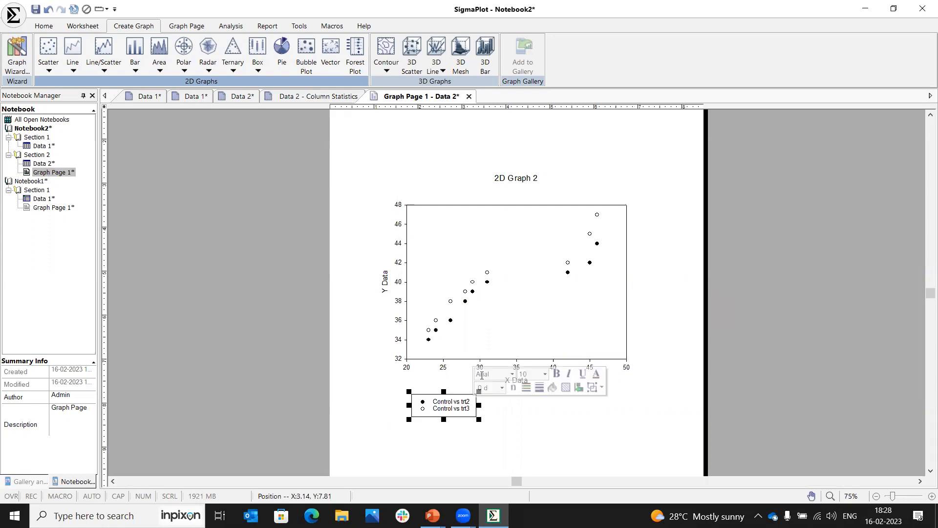
Rename the graph title to "Multiple SCATTER" in the graph properties, keeping Arial at size 14
{"action": "double_click", "coordinate": [472, 238]}
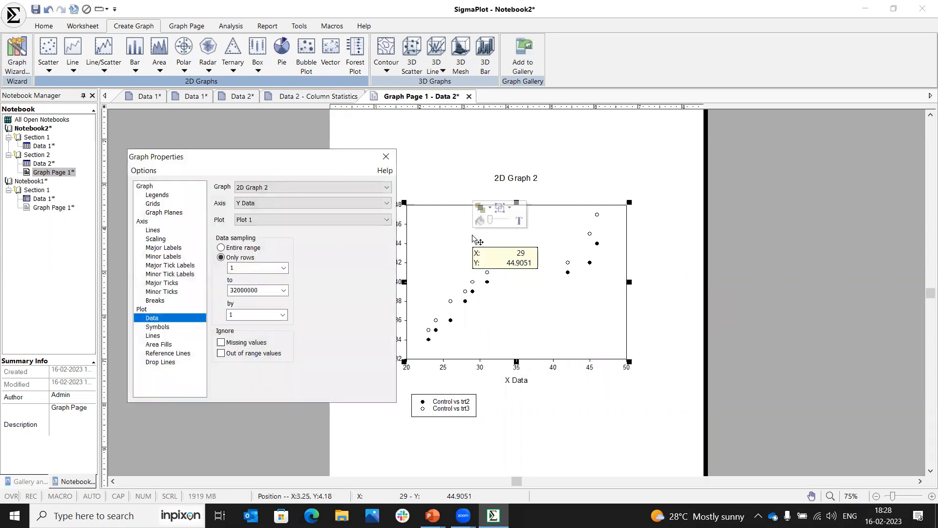
{"action": "left_click", "coordinate": [147, 186]}
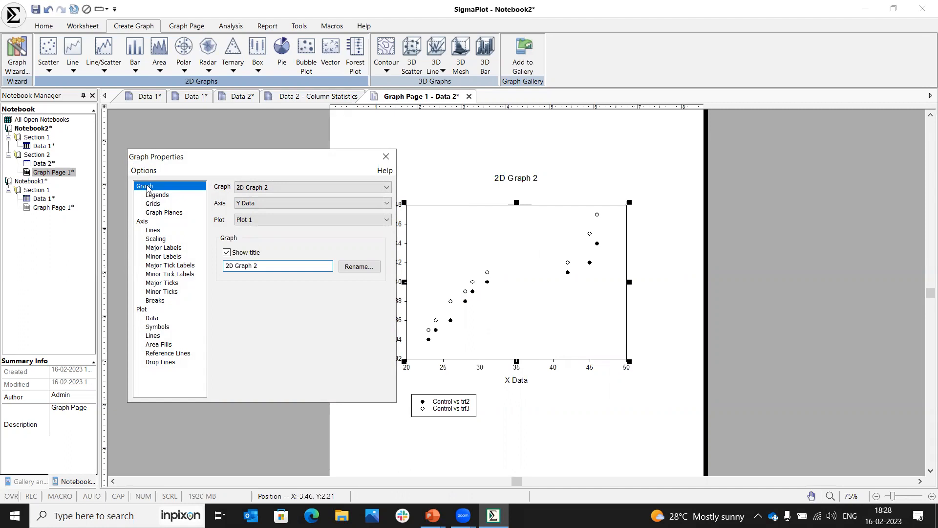
{"action": "left_click", "coordinate": [360, 266]}
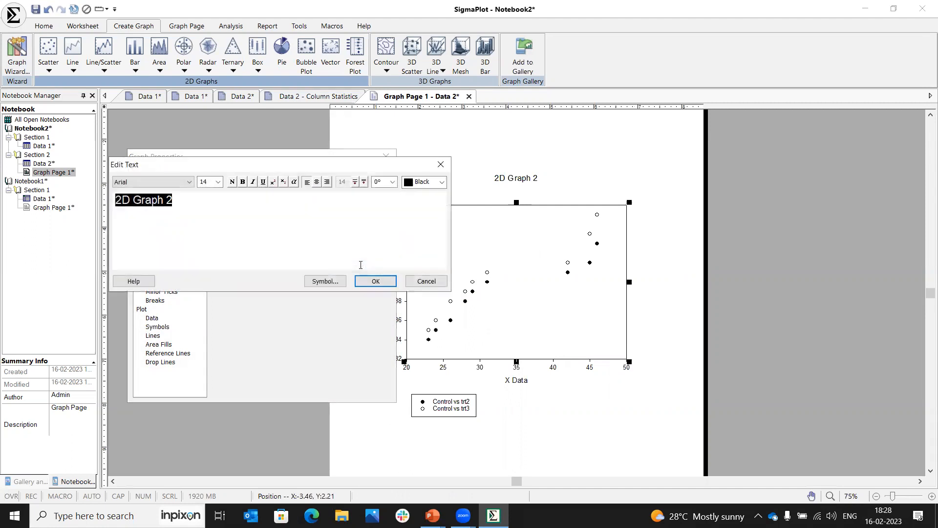
{"action": "type", "text": "Multi"}
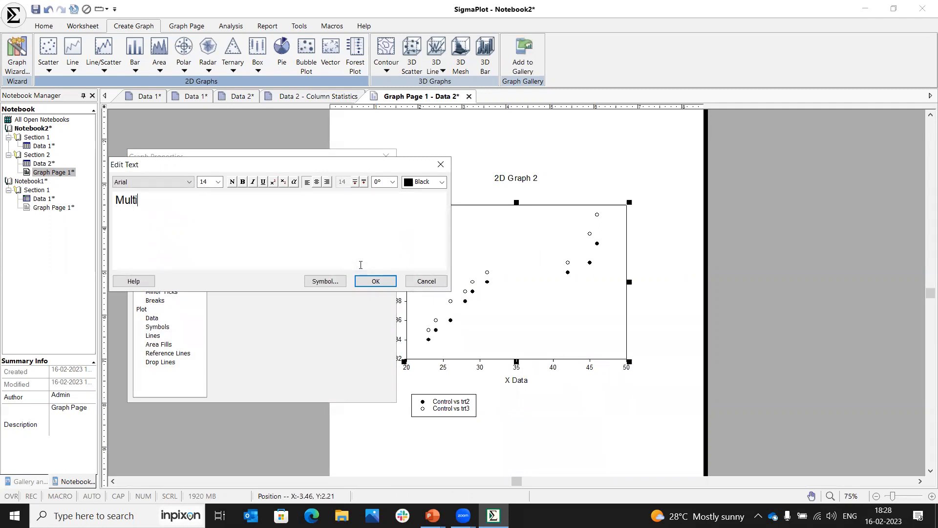
{"action": "type", "text": "ple SCATTER"}
{"action": "left_click", "coordinate": [189, 182]}
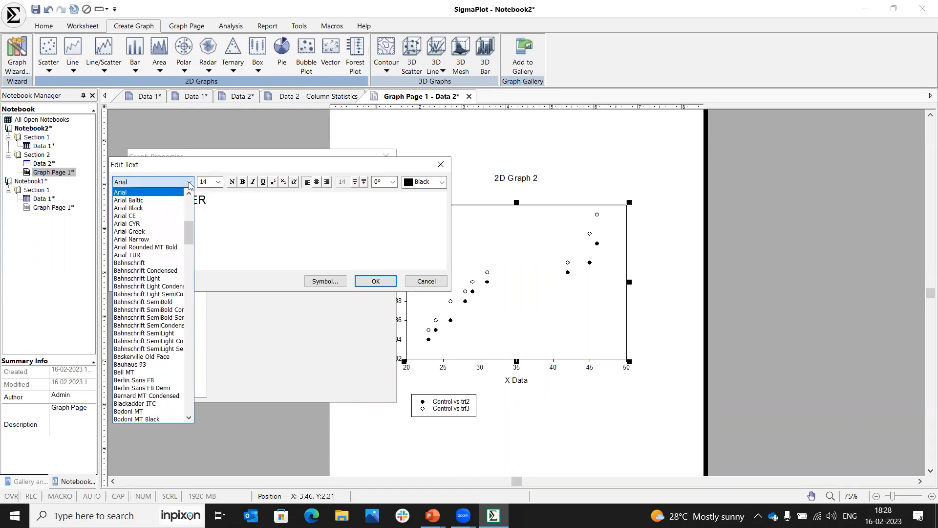
{"action": "left_click", "coordinate": [189, 182]}
{"action": "left_click", "coordinate": [217, 182]}
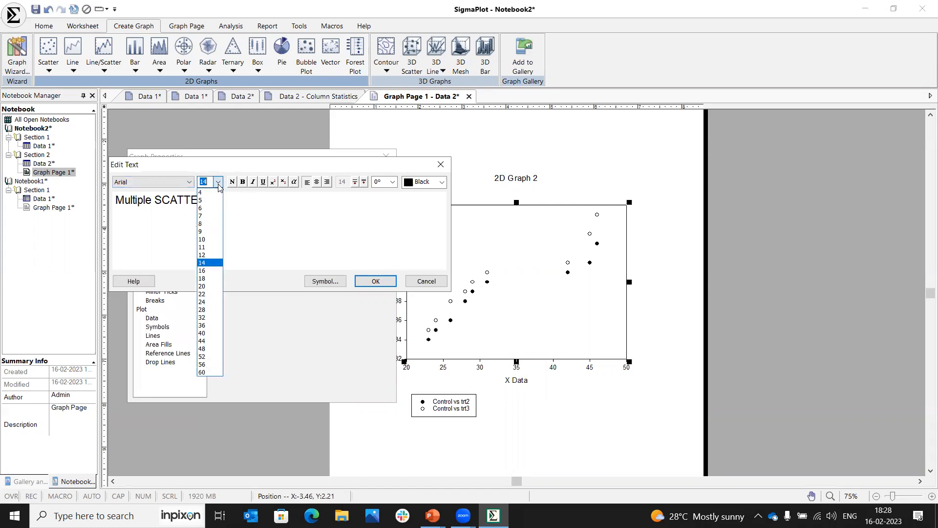
{"action": "left_click", "coordinate": [218, 183]}
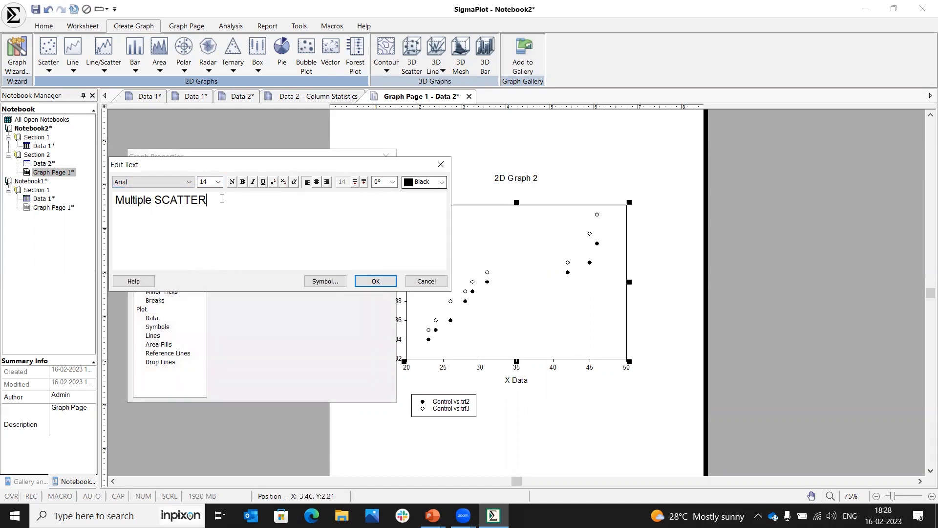
Color the whole graph title text red and apply the title edit
{"action": "left_click_drag", "start_coordinate": [185, 202], "coordinate": [113, 205]}
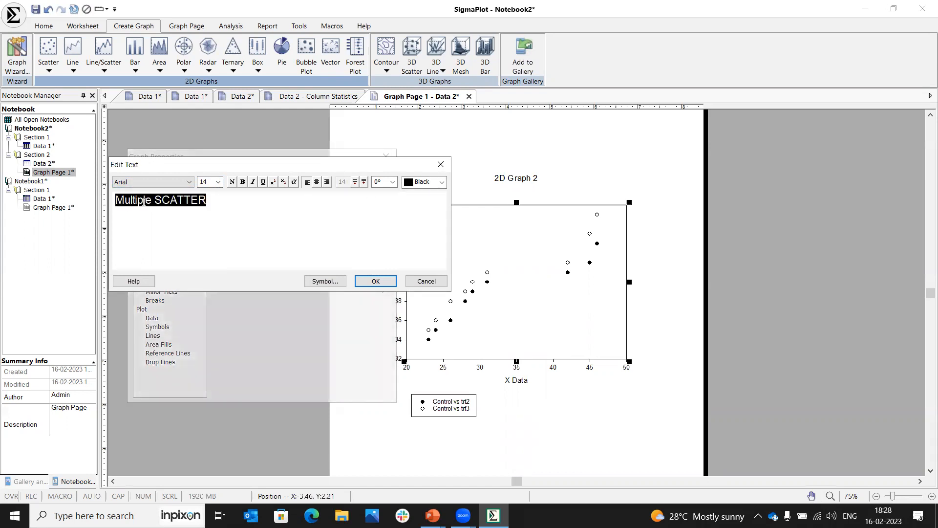
{"action": "left_click", "coordinate": [441, 182]}
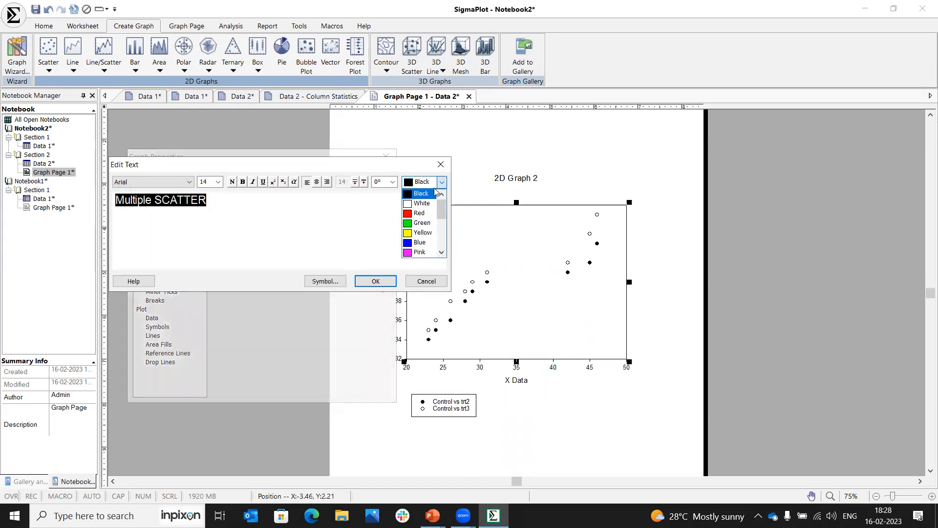
{"action": "left_click", "coordinate": [421, 215]}
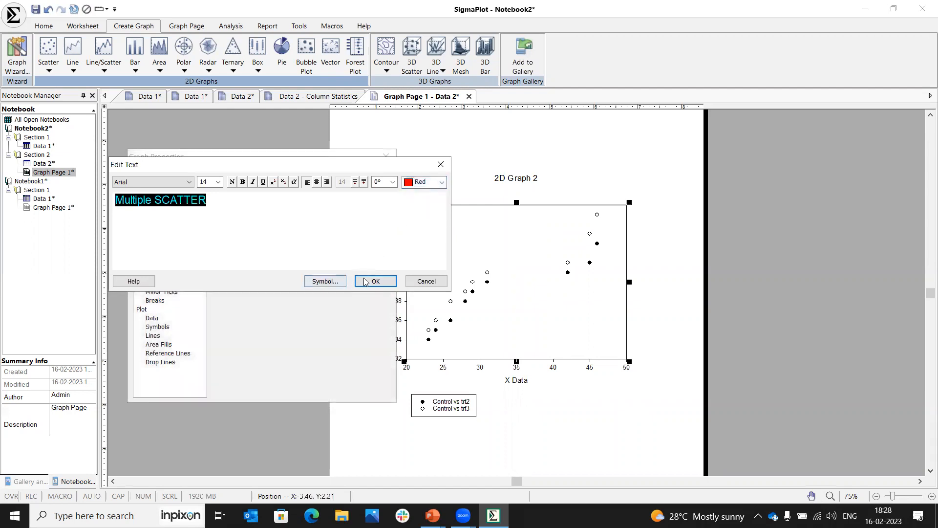
{"action": "left_click", "coordinate": [369, 281]}
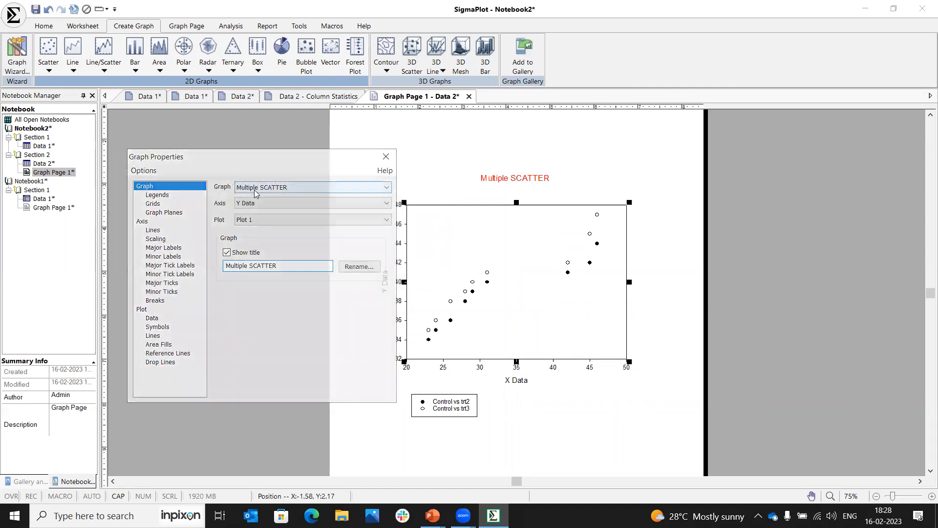
Try using only the Y names in the graph legend, and switch the option back off
{"action": "left_click", "coordinate": [156, 195]}
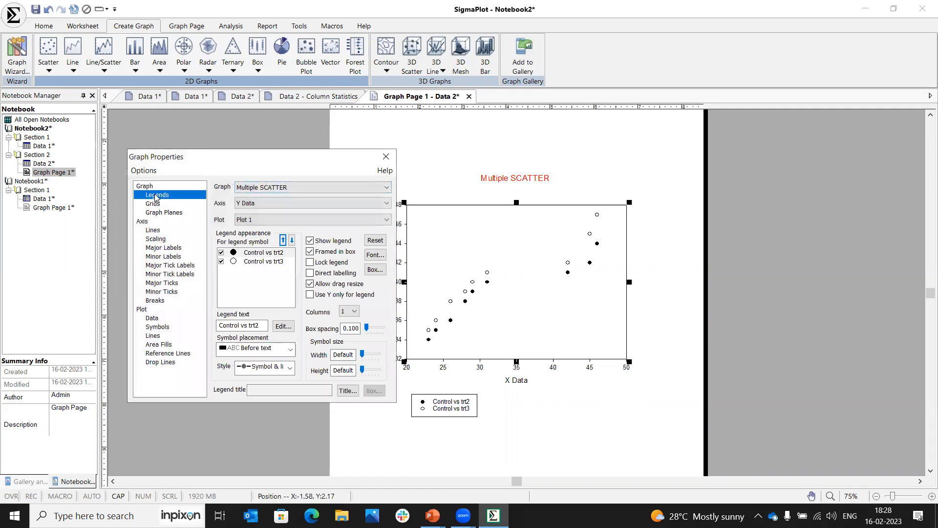
{"action": "left_click", "coordinate": [259, 253]}
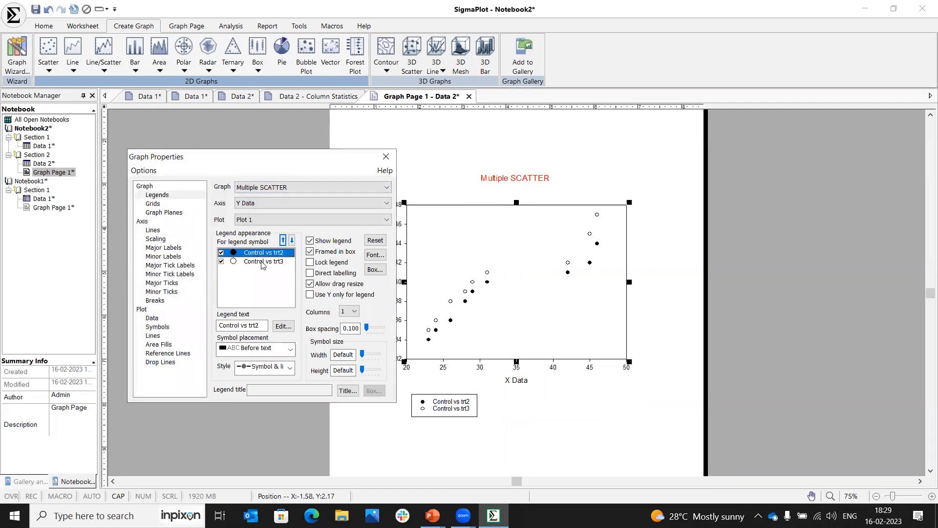
{"action": "left_click", "coordinate": [262, 262]}
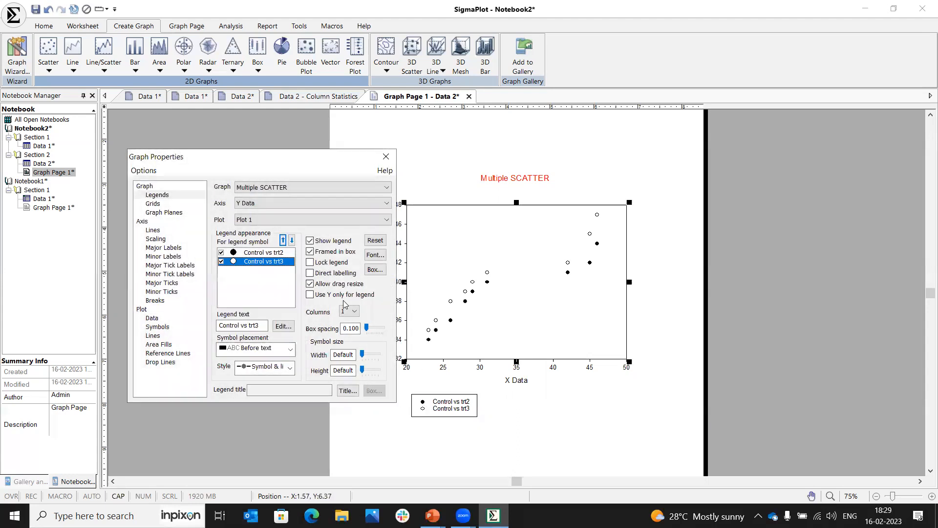
{"action": "left_click", "coordinate": [310, 296]}
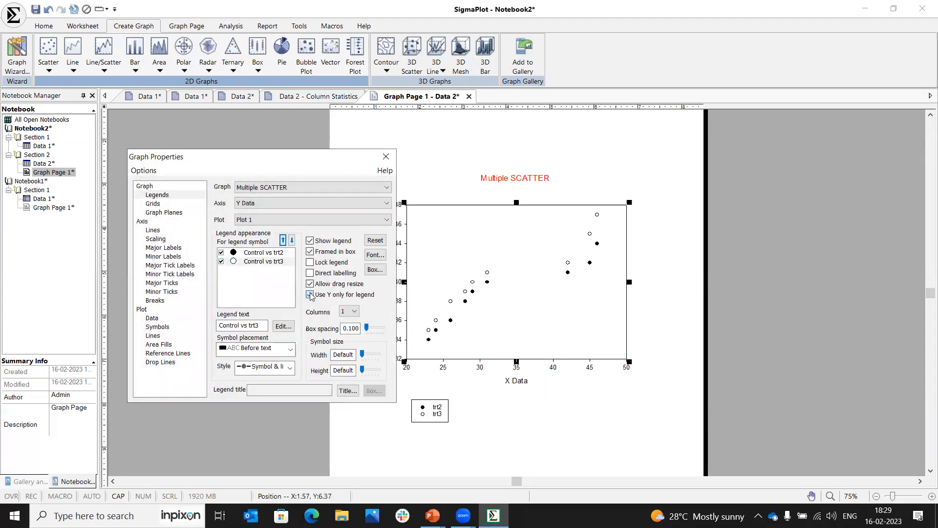
{"action": "left_click", "coordinate": [310, 295]}
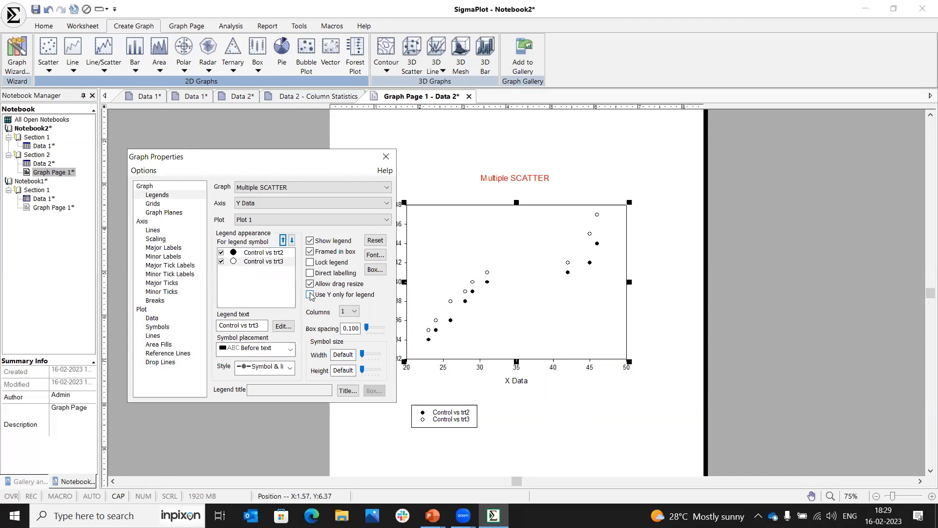
Add solid X major grid lines to the scatter graph
{"action": "left_click", "coordinate": [153, 204]}
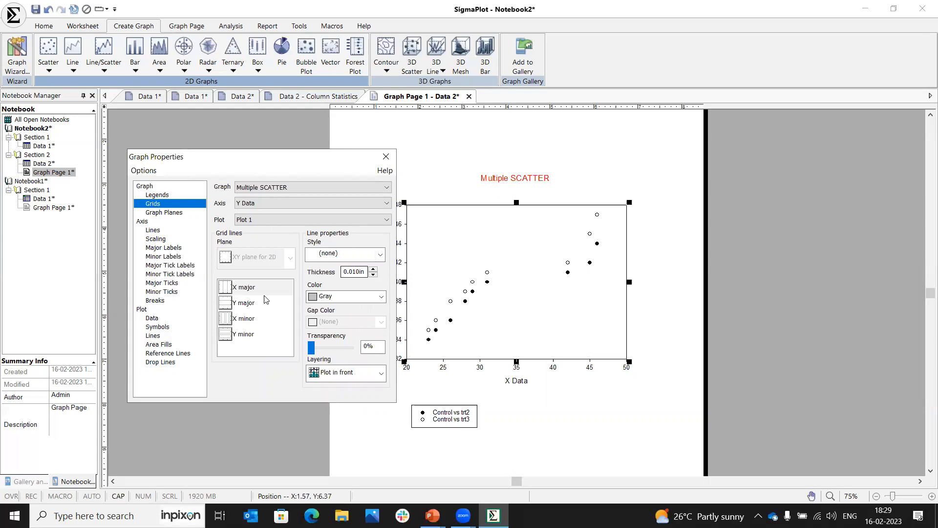
{"action": "left_click", "coordinate": [339, 254]}
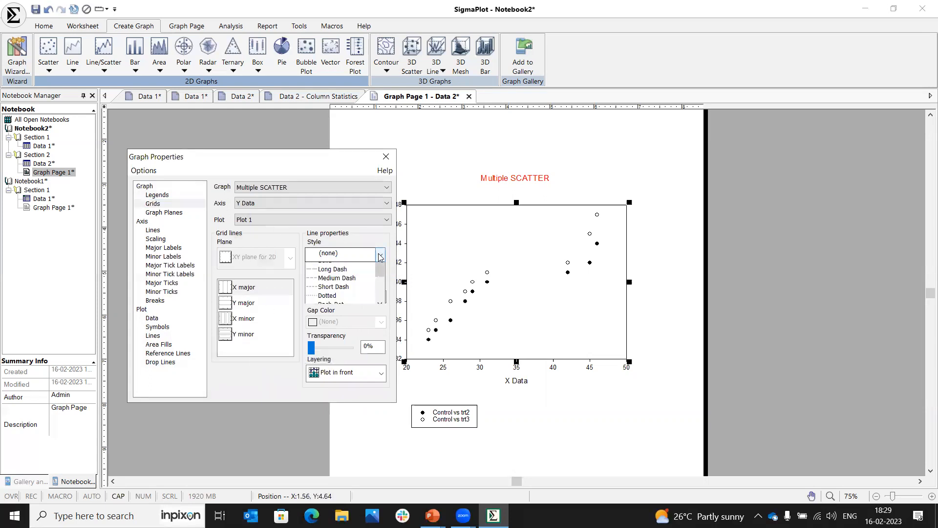
{"action": "left_click", "coordinate": [336, 276]}
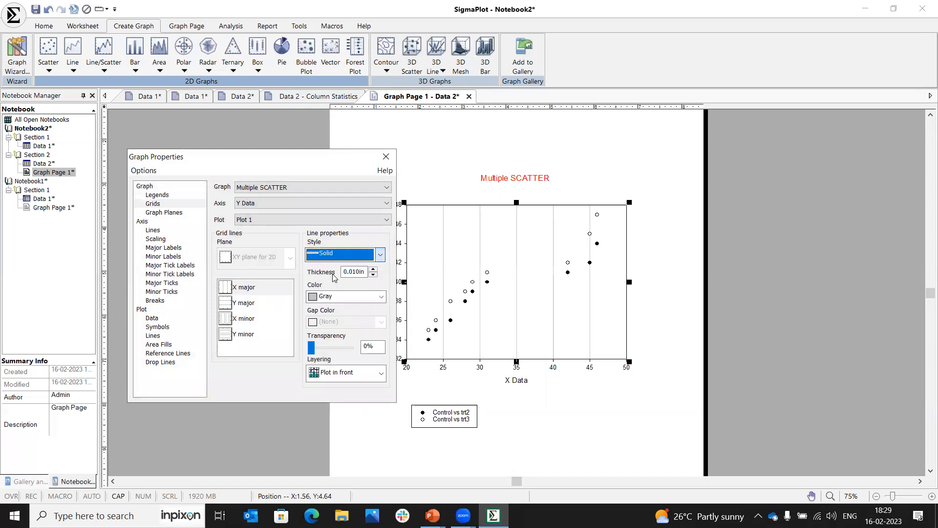
Fill the graph plane's background with green at 92% transparency
{"action": "left_click", "coordinate": [170, 215]}
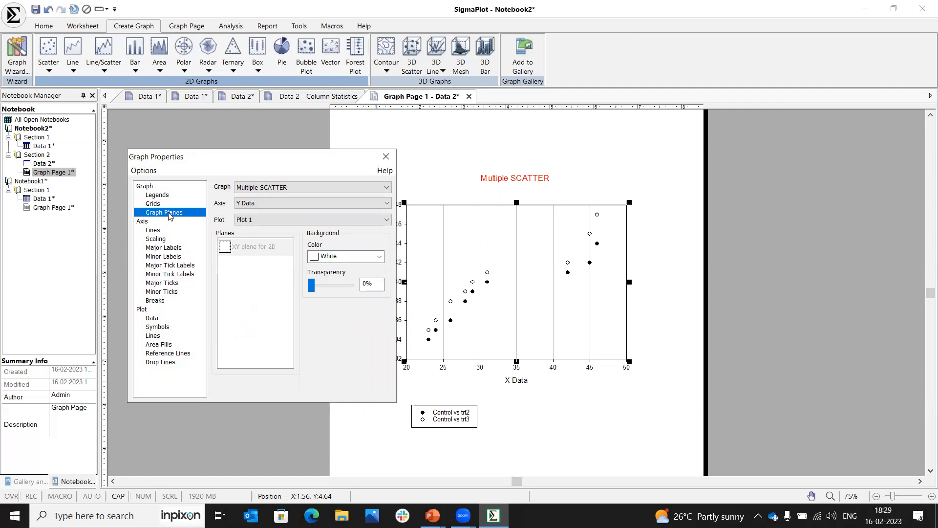
{"action": "left_click", "coordinate": [372, 258]}
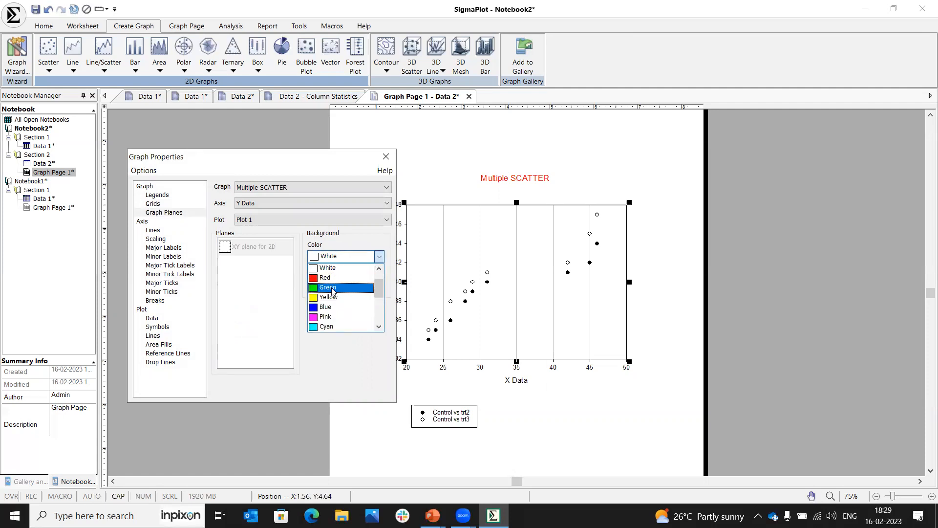
{"action": "left_click", "coordinate": [332, 288]}
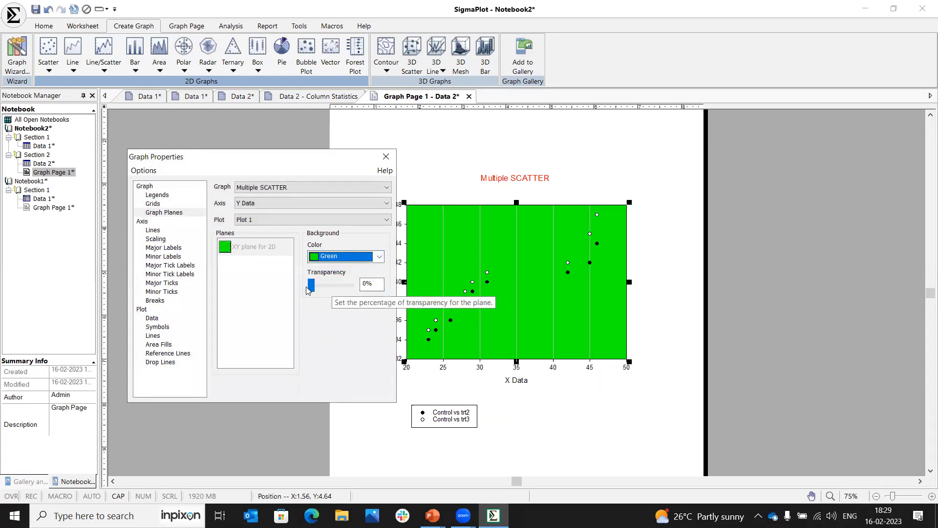
{"action": "left_click_drag", "start_coordinate": [311, 285], "coordinate": [345, 285]}
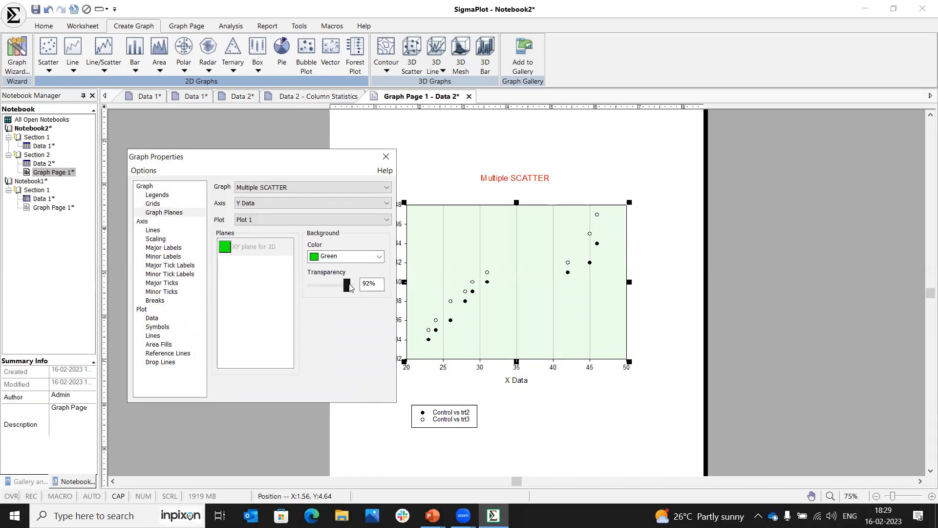
Set the Y axis scaling range to start at 30 and end at 40
{"action": "left_click", "coordinate": [146, 222]}
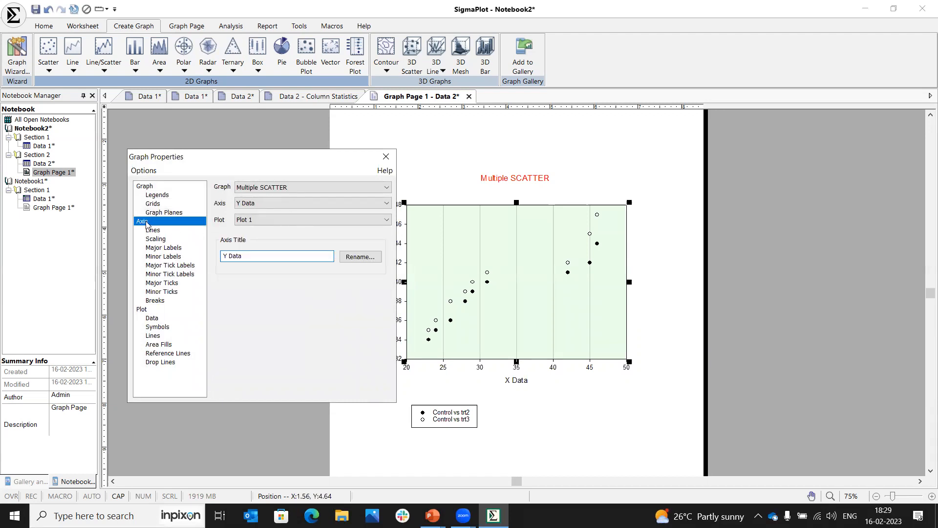
{"action": "left_click", "coordinate": [263, 205]}
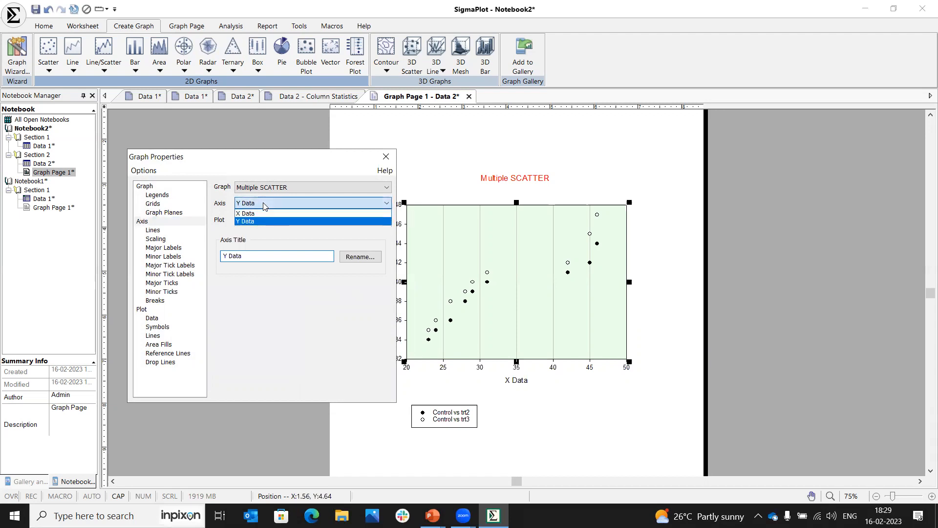
{"action": "left_click", "coordinate": [157, 232]}
{"action": "left_click", "coordinate": [158, 231]}
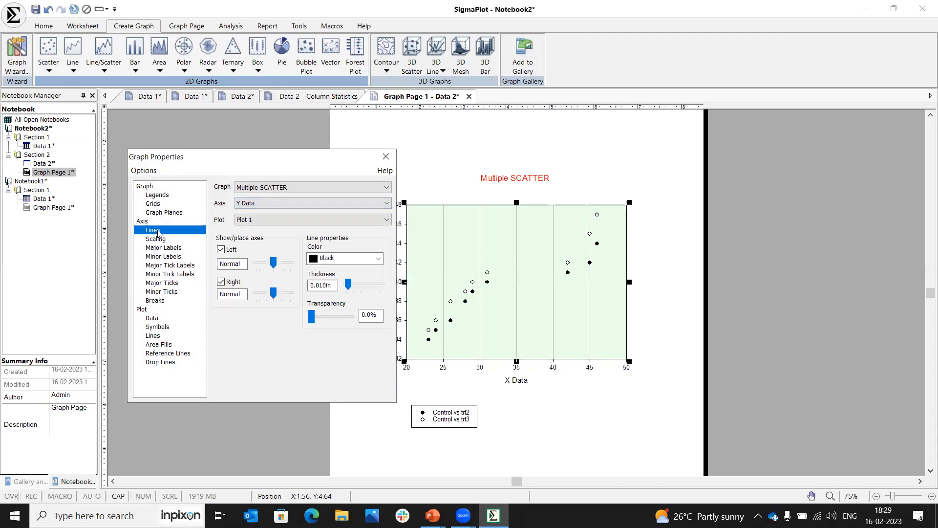
{"action": "left_click", "coordinate": [157, 240]}
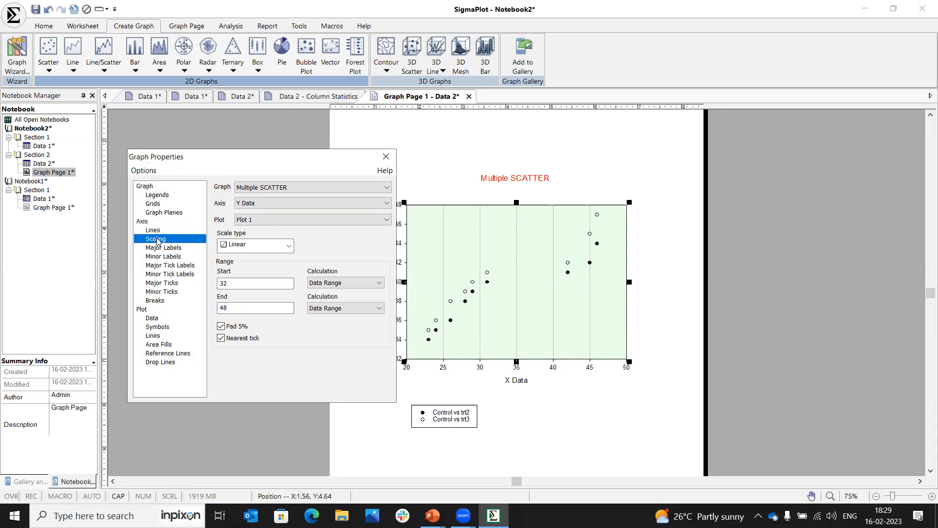
{"action": "left_click", "coordinate": [229, 308]}
{"action": "key", "text": "BackSpace"}
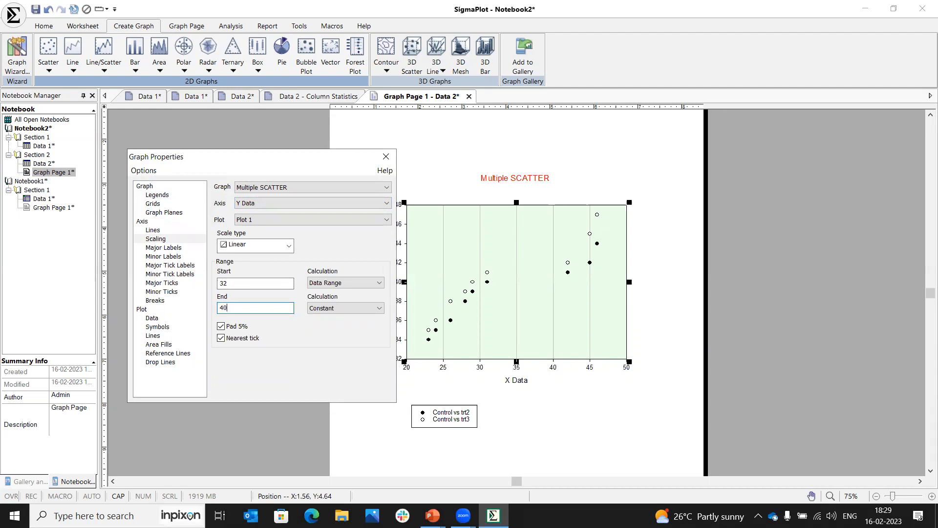
{"action": "left_click", "coordinate": [237, 283]}
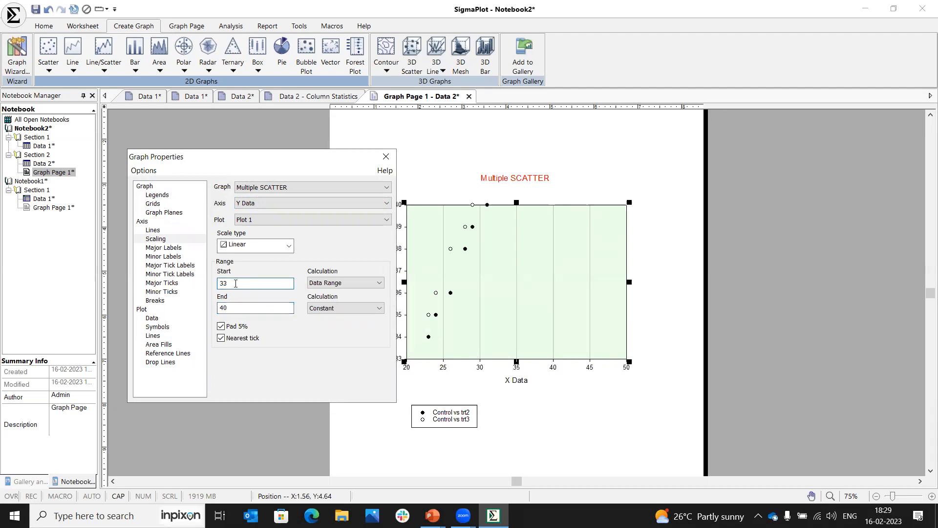
{"action": "key", "text": "BackSpace"}
{"action": "left_click", "coordinate": [233, 308]}
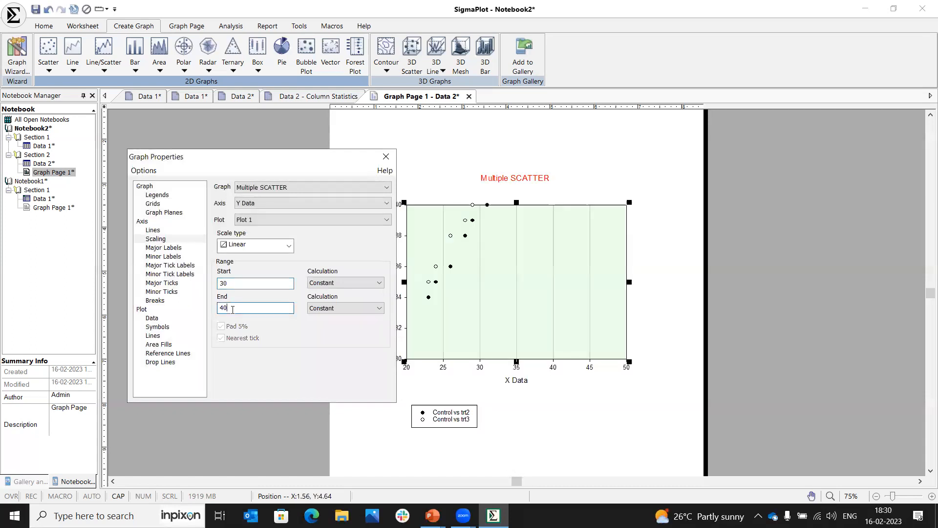
Review the Y axis's major and minor label settings and the notation options for its minor tick labels
{"action": "left_click", "coordinate": [167, 249]}
{"action": "left_click_drag", "start_coordinate": [341, 164], "coordinate": [245, 171]}
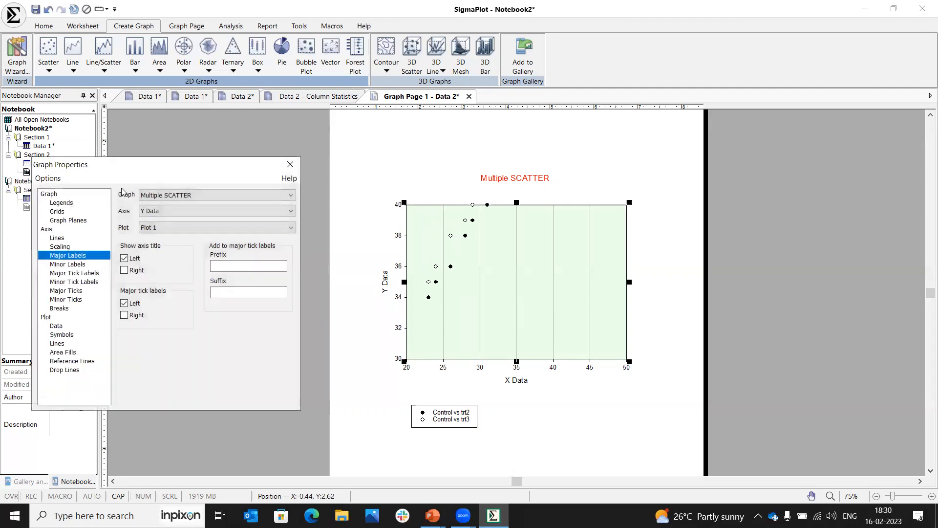
{"action": "left_click", "coordinate": [73, 265]}
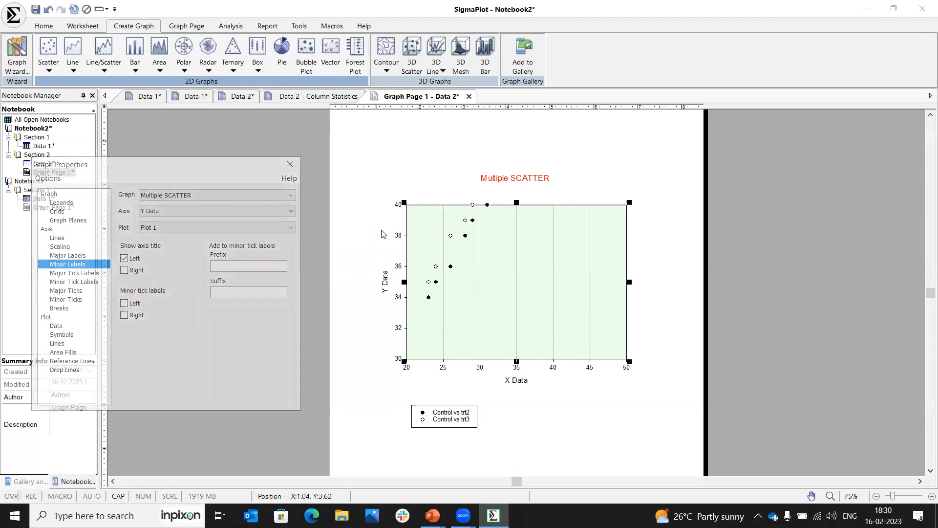
{"action": "left_click", "coordinate": [75, 273]}
{"action": "left_click", "coordinate": [74, 281]}
{"action": "left_click", "coordinate": [204, 357]}
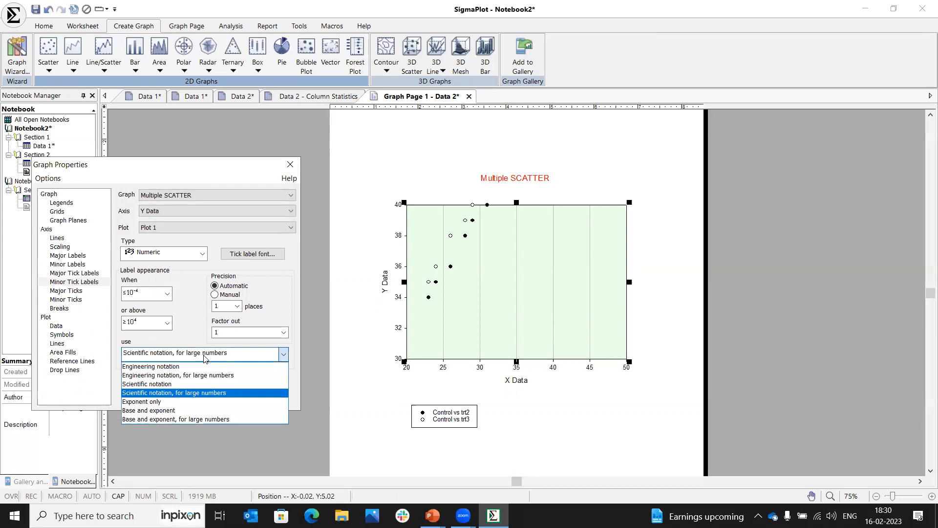
{"action": "left_click", "coordinate": [183, 358]}
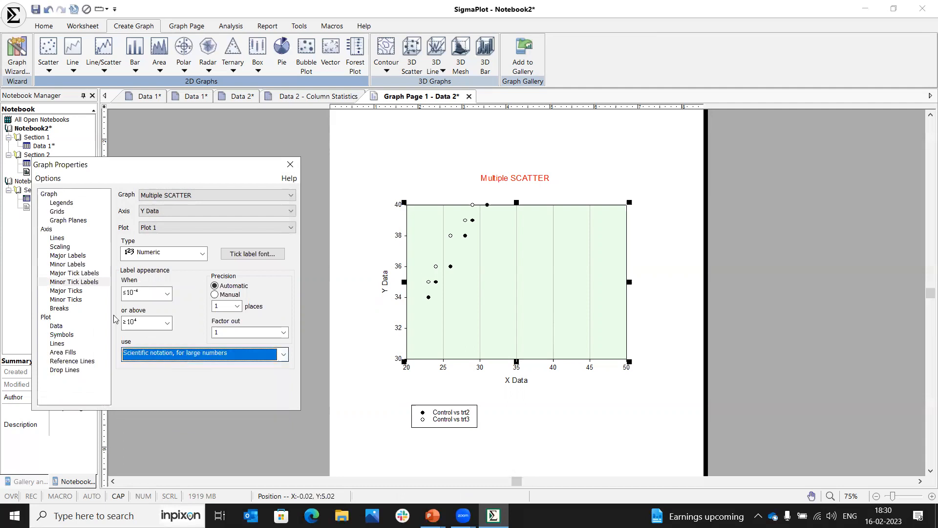
Switch the Y axis major tick intervals to manual with a tick every 1 unit
{"action": "left_click", "coordinate": [67, 291]}
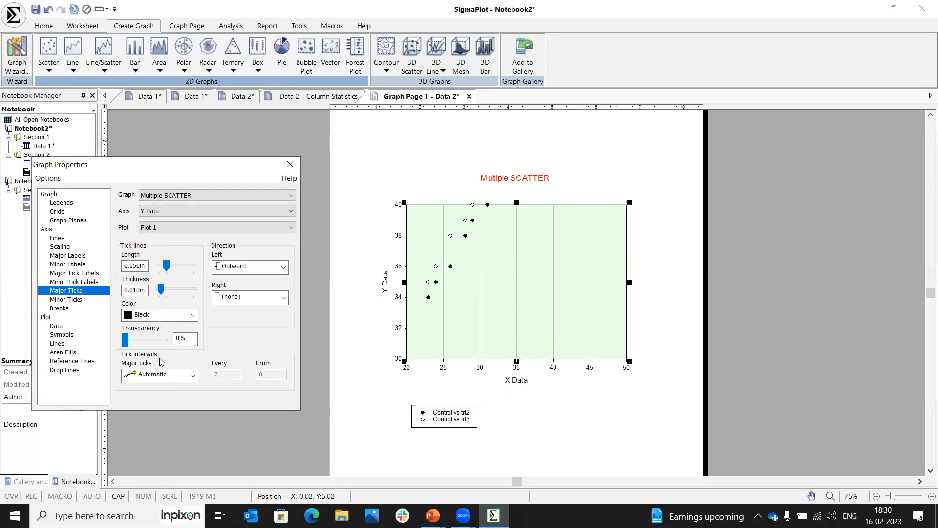
{"action": "left_click", "coordinate": [194, 376]}
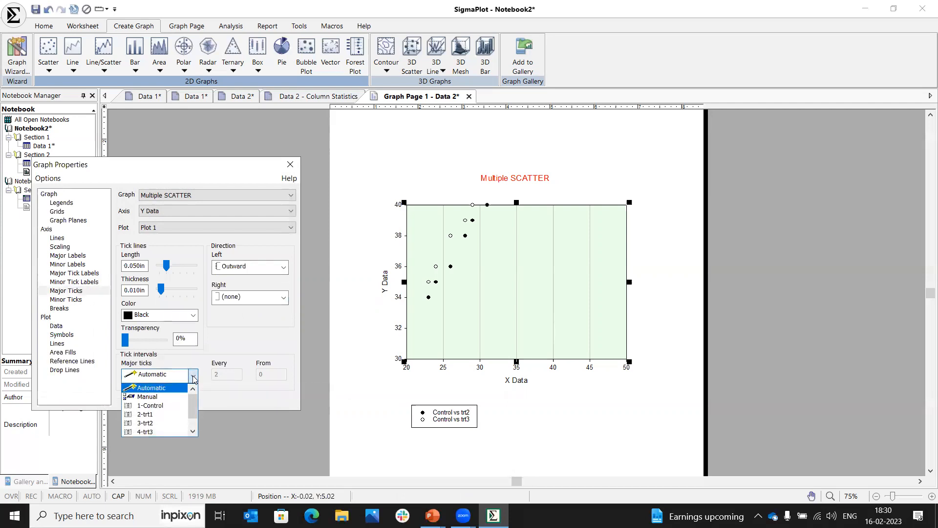
{"action": "left_click", "coordinate": [152, 396]}
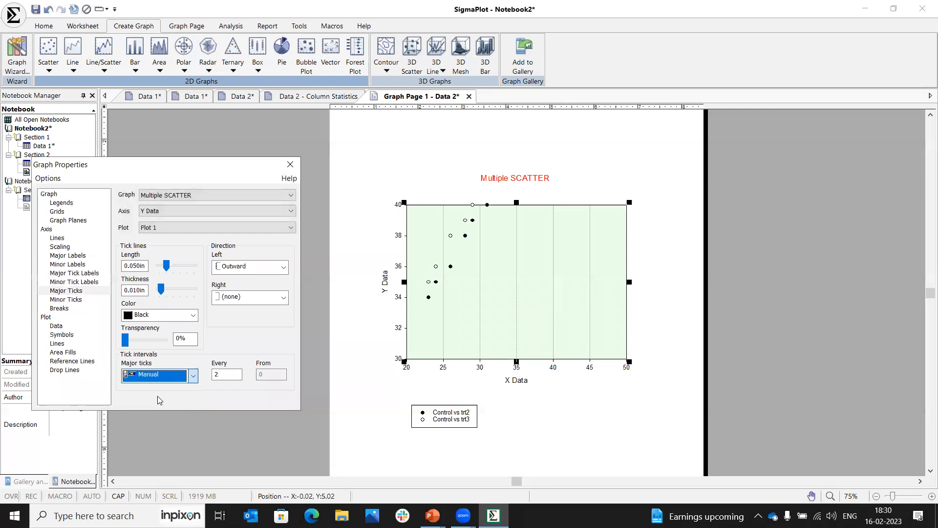
{"action": "left_click", "coordinate": [216, 375]}
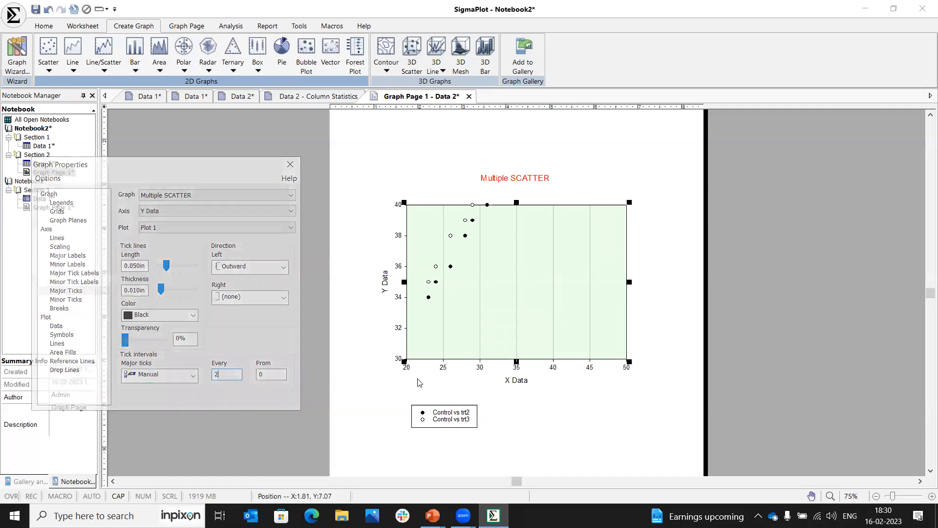
{"action": "key", "text": "BackSpace"}
{"action": "type", "text": "1"}
{"action": "left_click", "coordinate": [270, 375]}
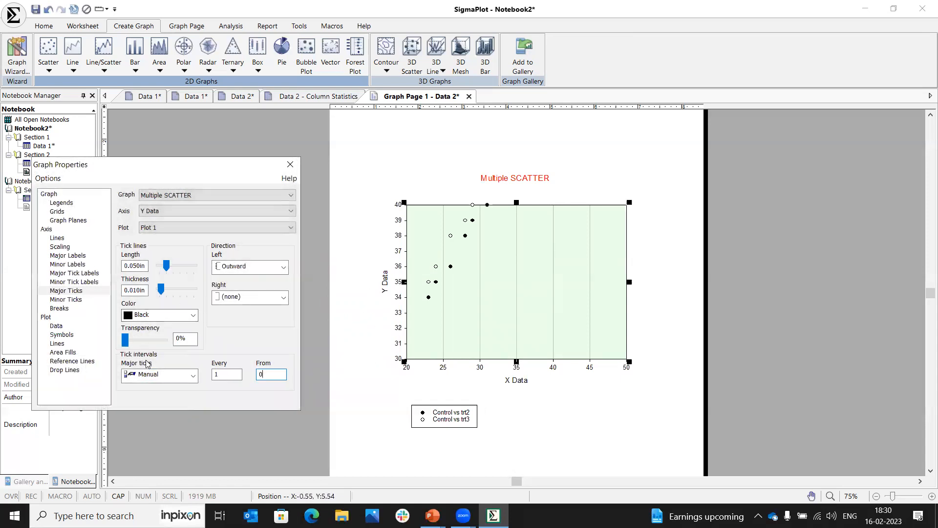
Give the X axis 10 minor tick intervals per major interval, with bottom ticks in both directions and none on top
{"action": "left_click", "coordinate": [74, 300]}
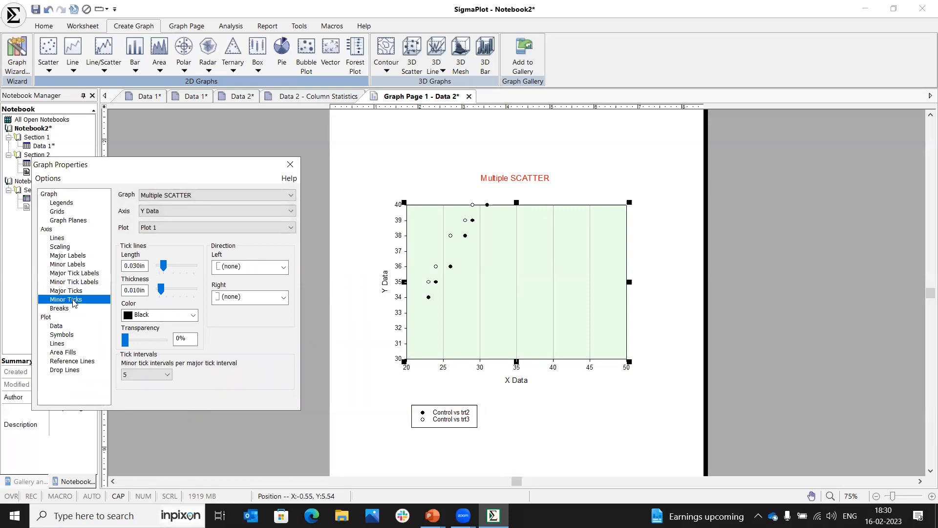
{"action": "left_click", "coordinate": [156, 213]}
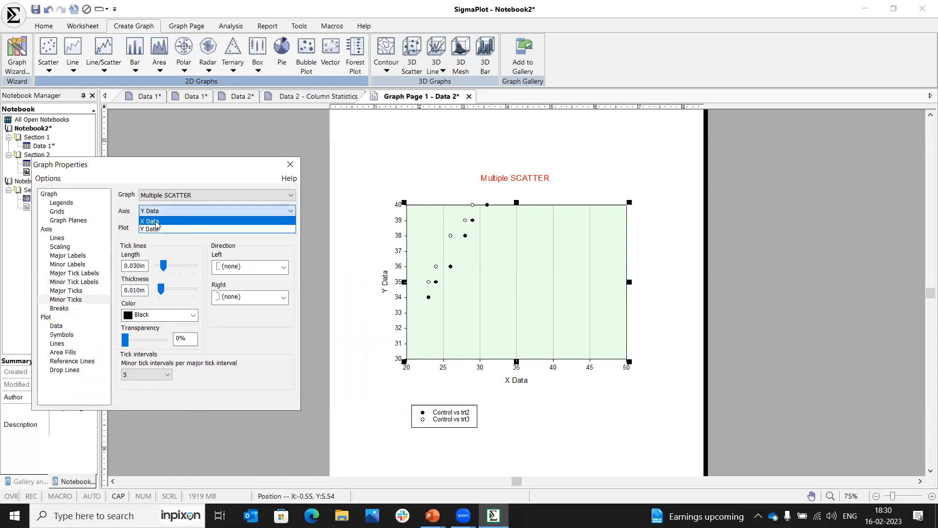
{"action": "left_click", "coordinate": [156, 223]}
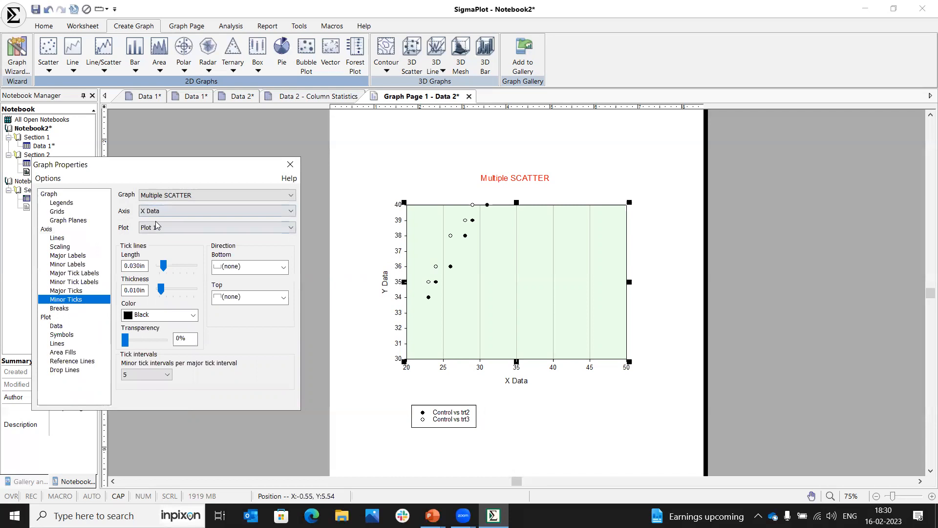
{"action": "left_click", "coordinate": [167, 375]}
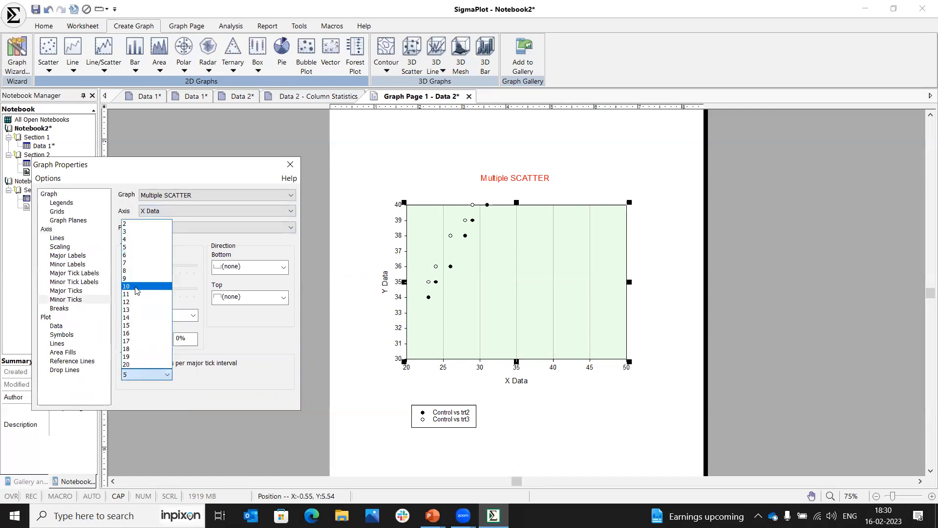
{"action": "left_click", "coordinate": [137, 287]}
{"action": "left_click", "coordinate": [277, 267]}
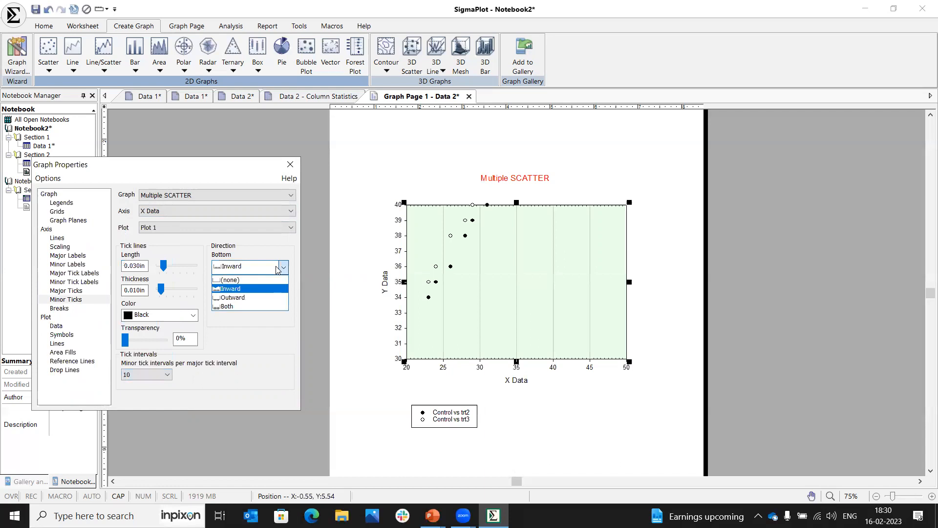
{"action": "left_click", "coordinate": [229, 307]}
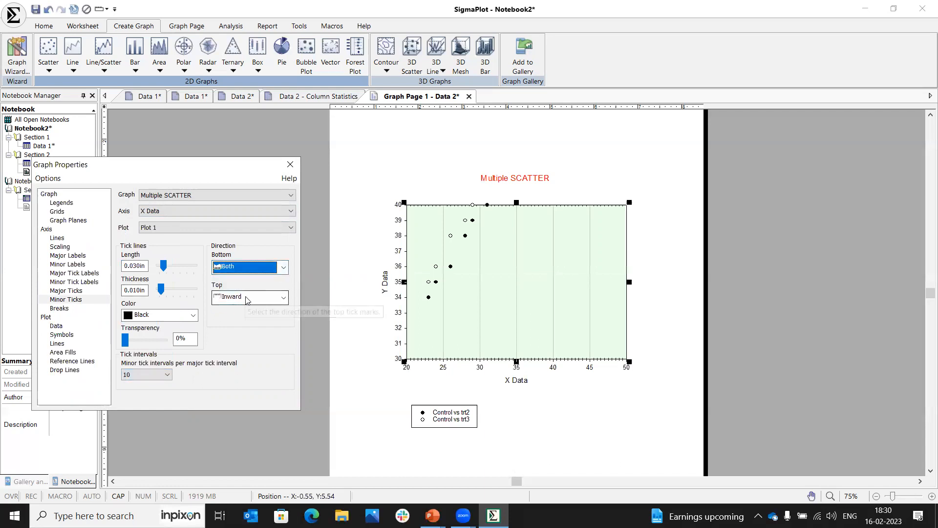
{"action": "left_click", "coordinate": [247, 300]}
{"action": "left_click", "coordinate": [234, 311]}
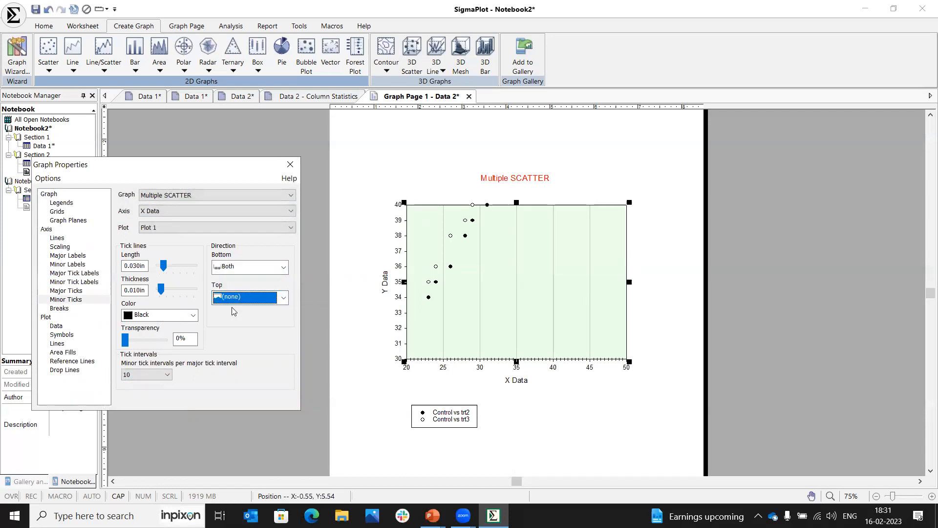
Show a break on the Y axis that omits the range from 34 to 36
{"action": "left_click", "coordinate": [67, 311]}
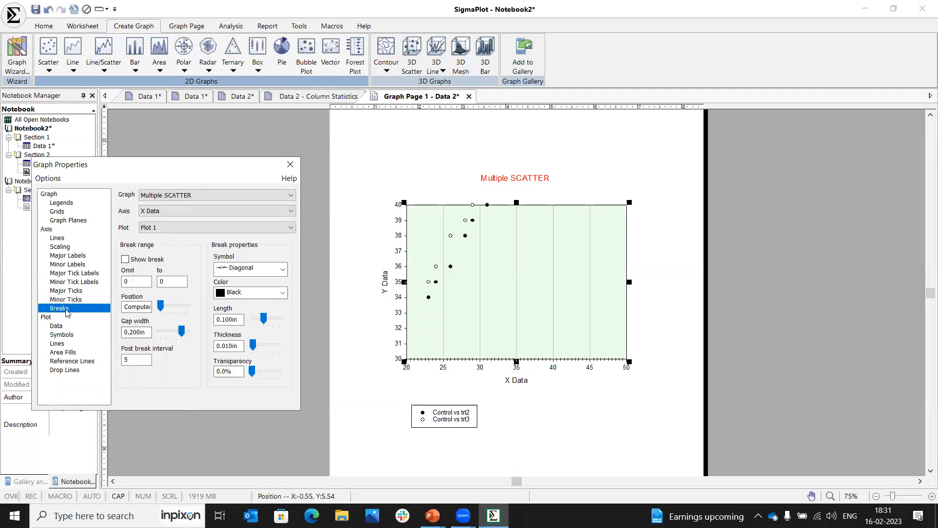
{"action": "left_click", "coordinate": [291, 164]}
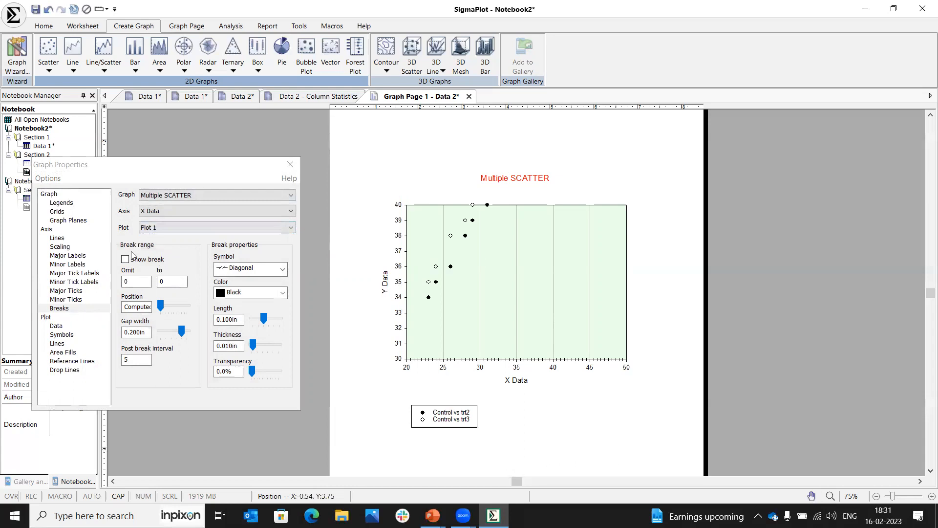
{"action": "left_click", "coordinate": [184, 212]}
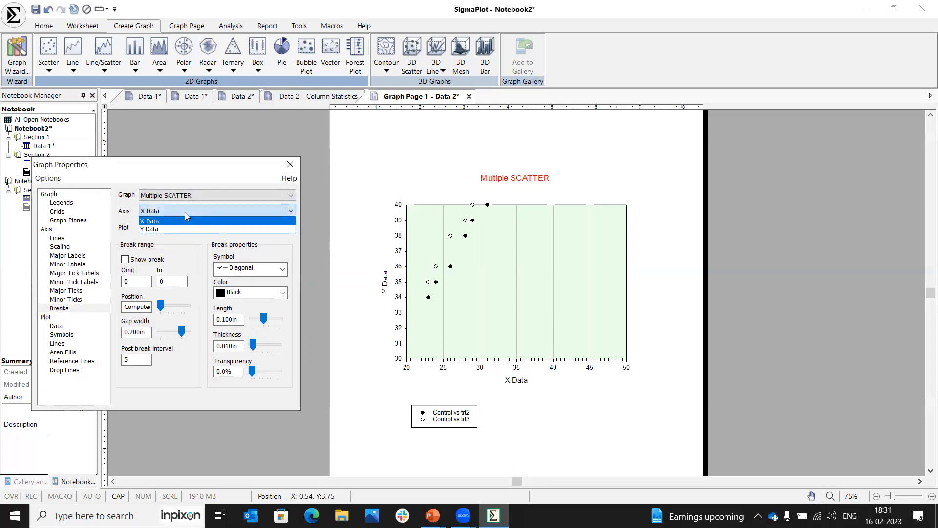
{"action": "left_click", "coordinate": [159, 230]}
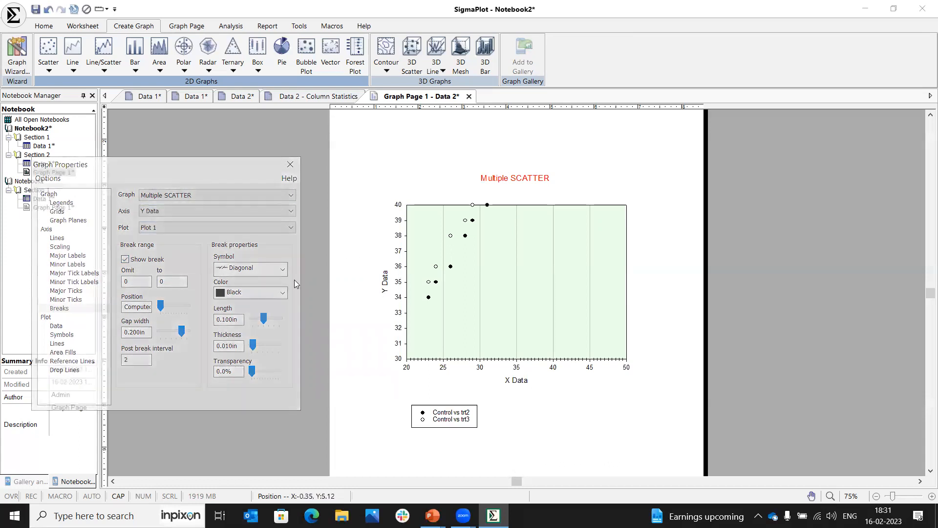
{"action": "left_click", "coordinate": [137, 282]}
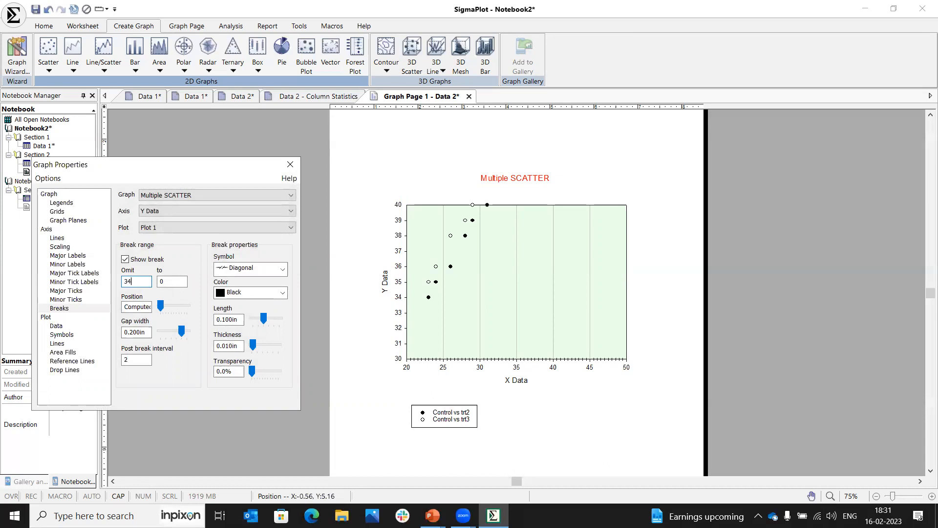
{"action": "left_click", "coordinate": [166, 281]}
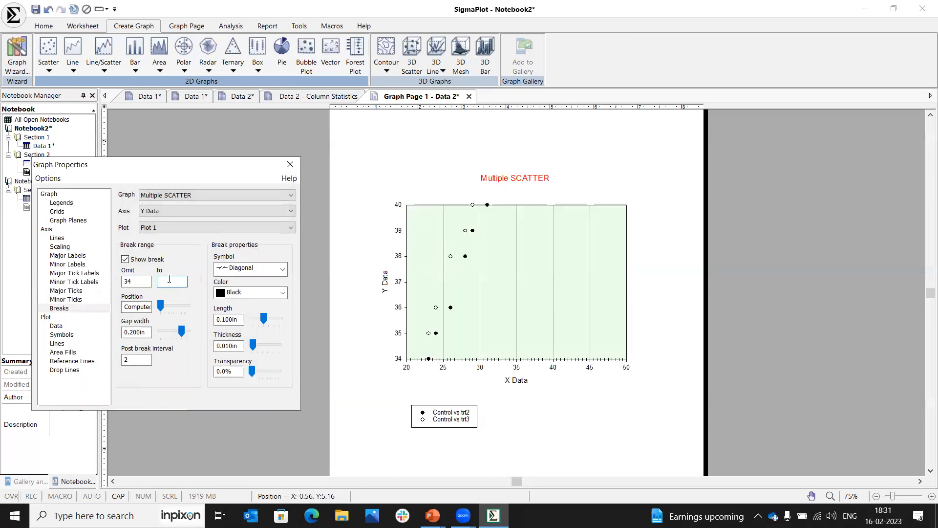
{"action": "left_click", "coordinate": [144, 283]}
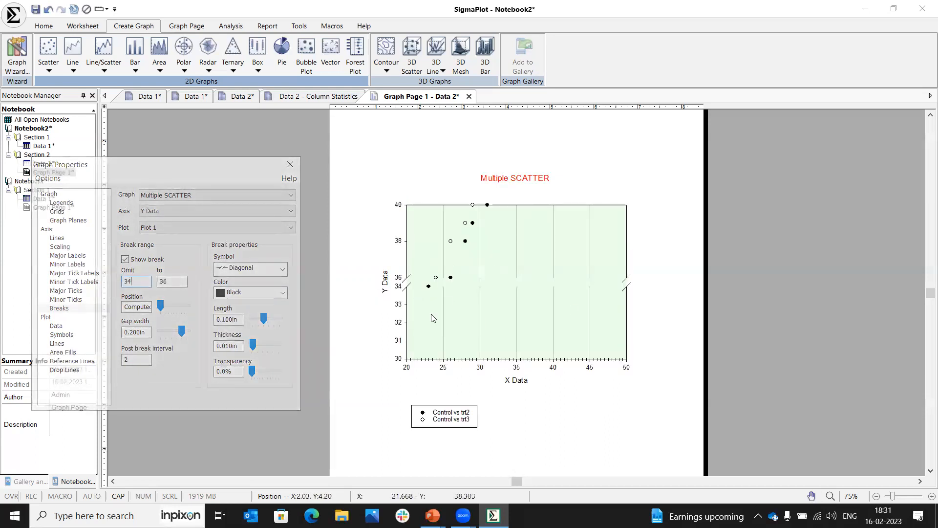
Fill the plot symbols with the Rainbow (muted) color scheme at 43% transparency and enlarge them to 0.206 in
{"action": "left_click", "coordinate": [48, 318]}
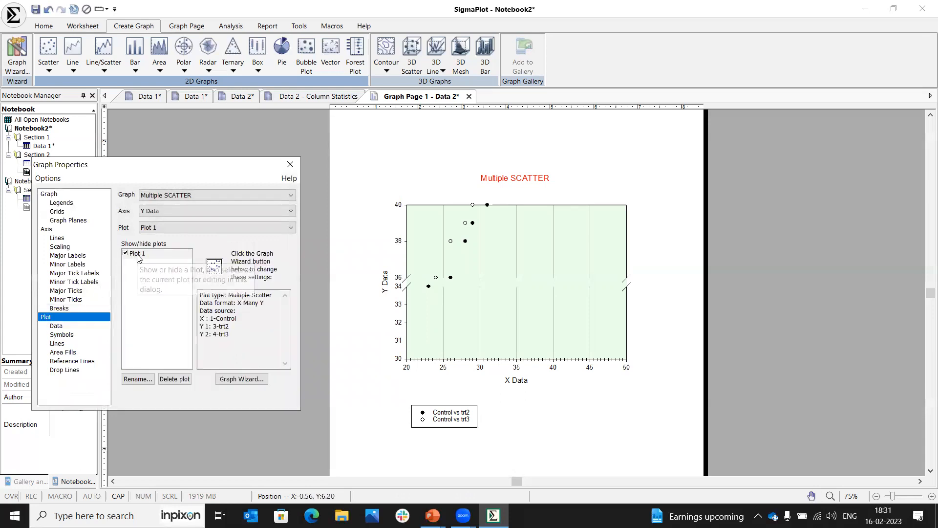
{"action": "left_click", "coordinate": [59, 325]}
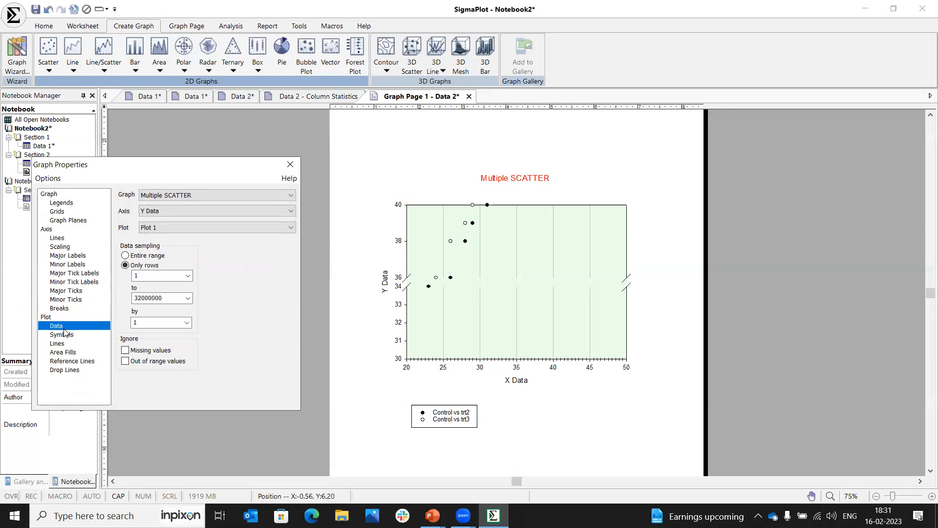
{"action": "left_click", "coordinate": [62, 335]}
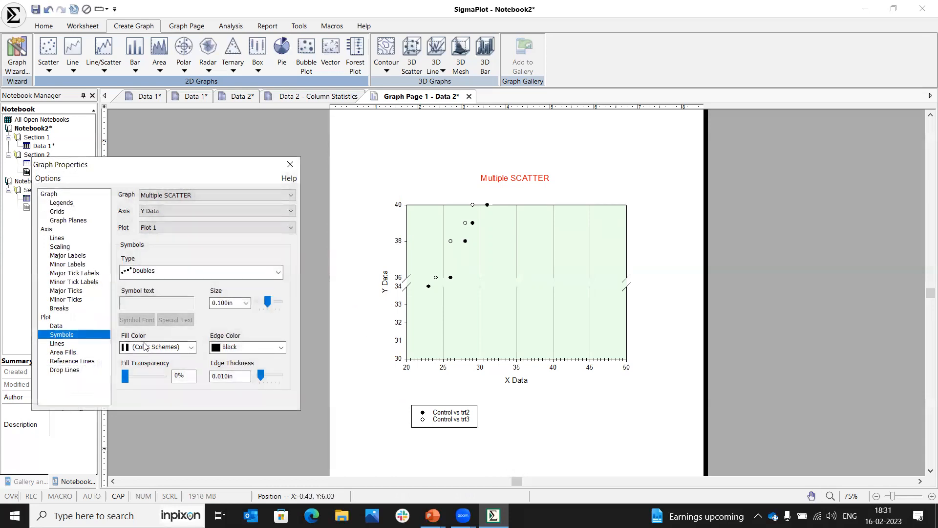
{"action": "left_click", "coordinate": [191, 347]}
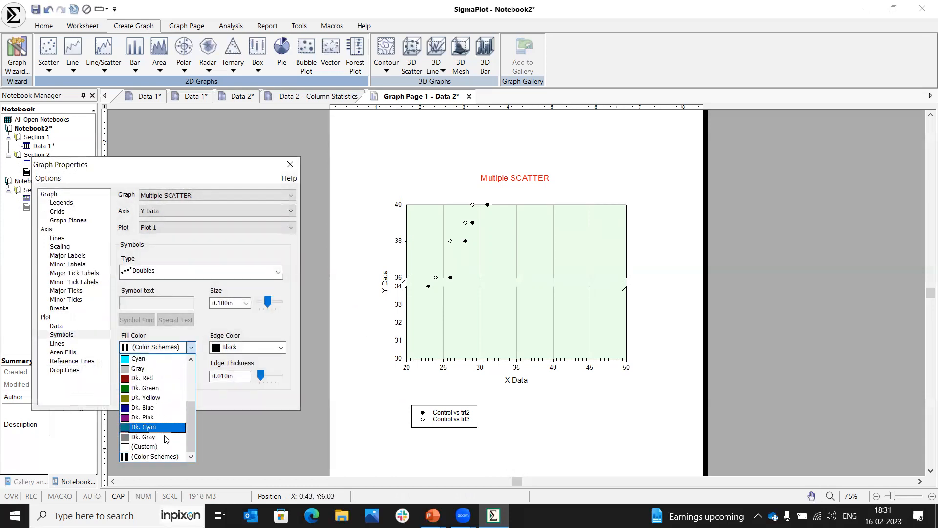
{"action": "left_click", "coordinate": [160, 455]}
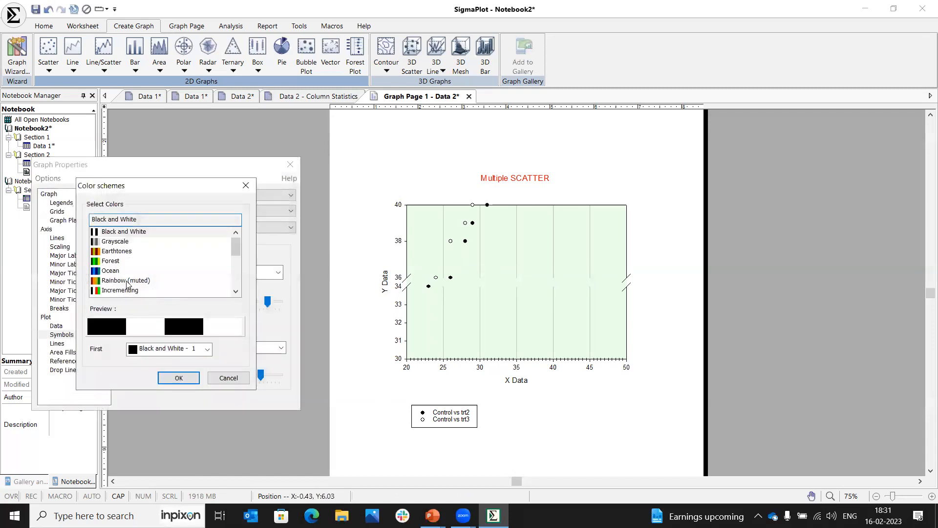
{"action": "left_click", "coordinate": [123, 280]}
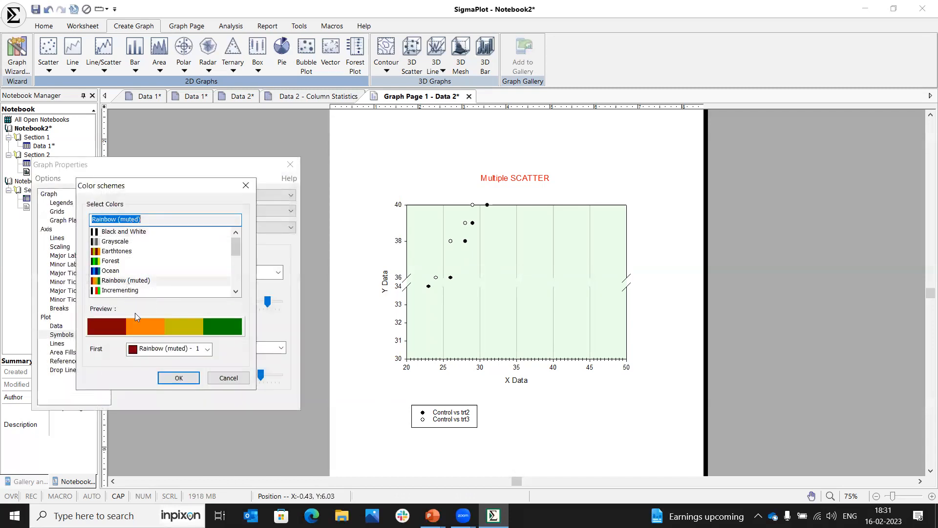
{"action": "left_click", "coordinate": [184, 377]}
{"action": "left_click_drag", "start_coordinate": [125, 375], "coordinate": [142, 375]}
{"action": "left_click_drag", "start_coordinate": [272, 299], "coordinate": [279, 302]}
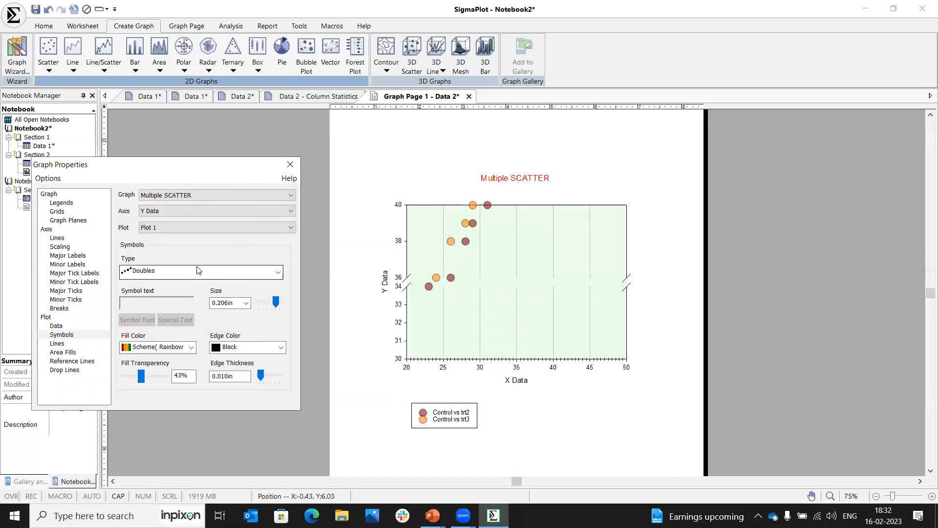
Review the plot's line, area fill and reference line settings, including those of the mean line
{"action": "left_click", "coordinate": [57, 344]}
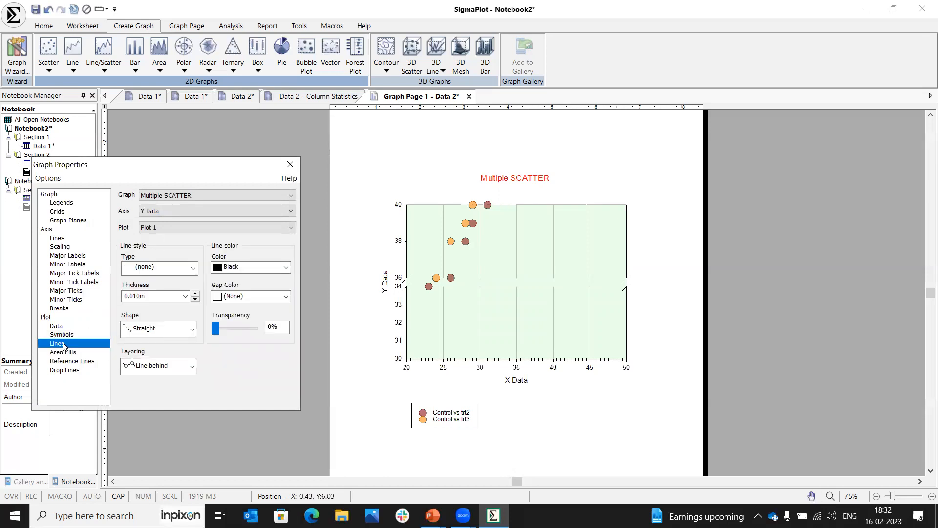
{"action": "left_click", "coordinate": [64, 353]}
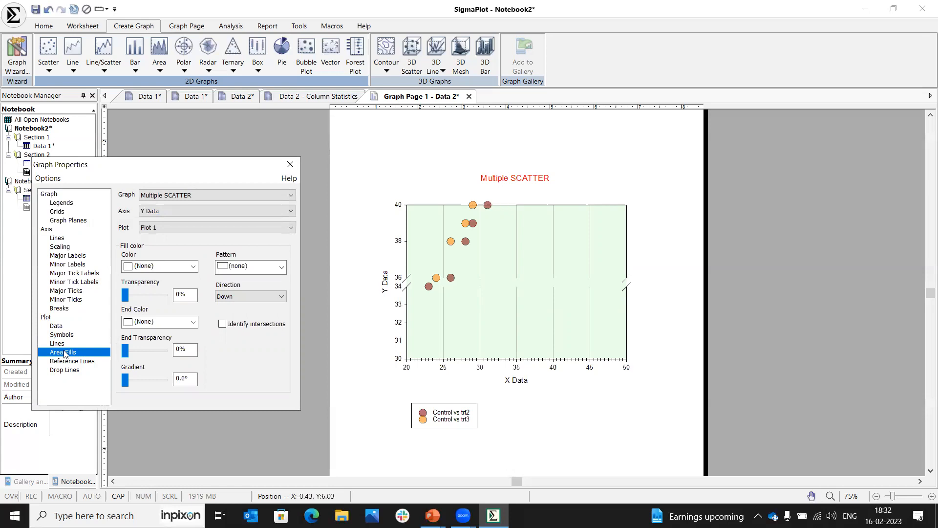
{"action": "left_click", "coordinate": [72, 362]}
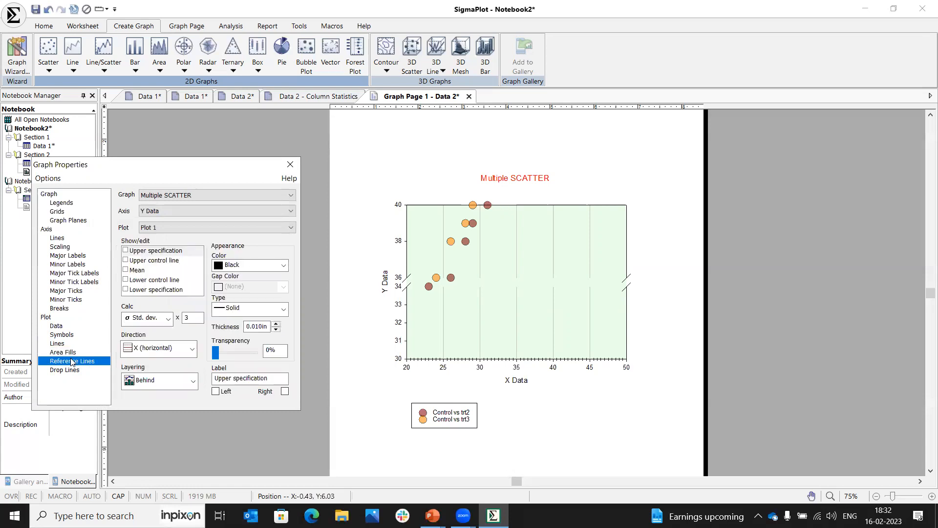
{"action": "left_click", "coordinate": [126, 271]}
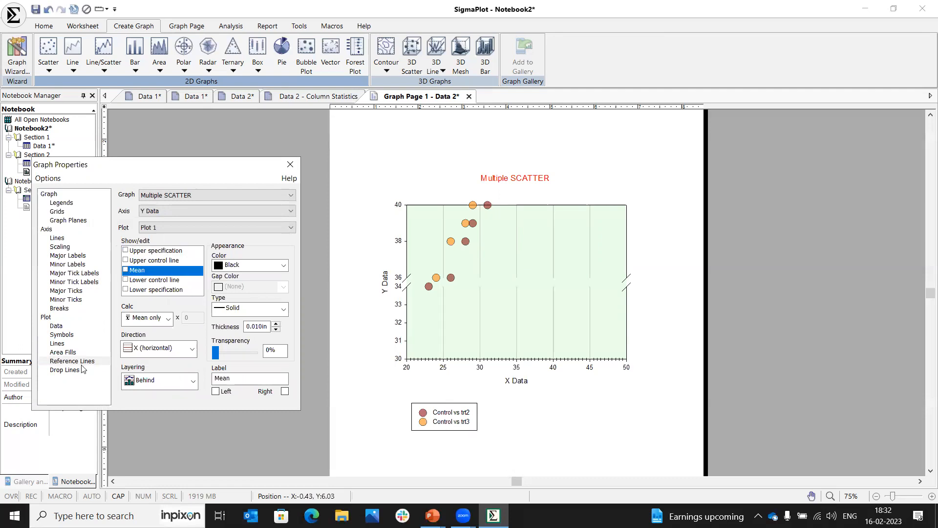
Try both sets of drop lines from the plot's symbols to the axes and turn them off again
{"action": "left_click", "coordinate": [64, 370]}
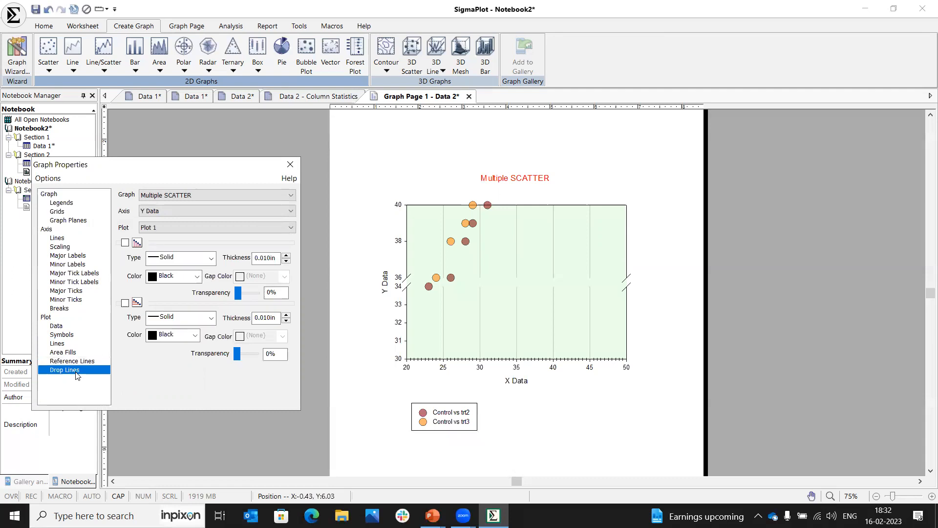
{"action": "left_click", "coordinate": [125, 243]}
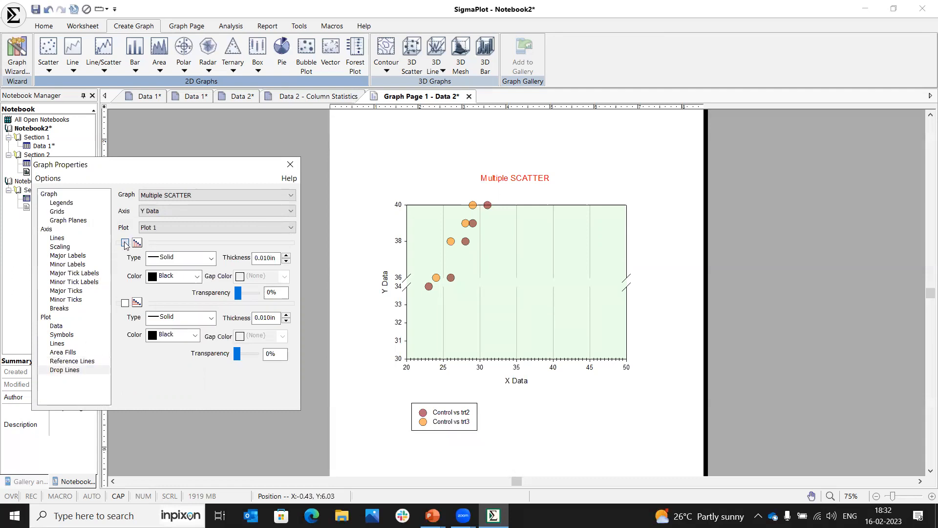
{"action": "left_click", "coordinate": [125, 303]}
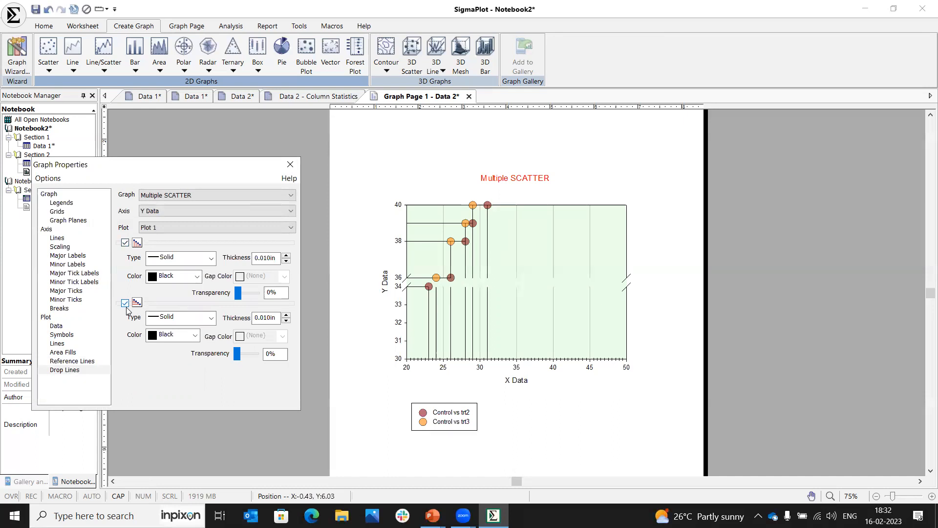
{"action": "left_click", "coordinate": [125, 242]}
{"action": "left_click", "coordinate": [125, 303]}
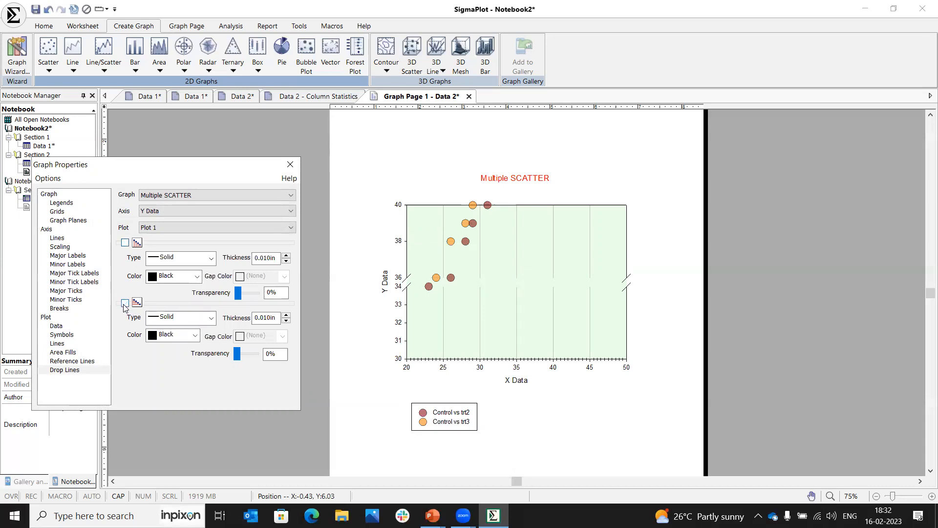
{"action": "left_click", "coordinate": [290, 165]}
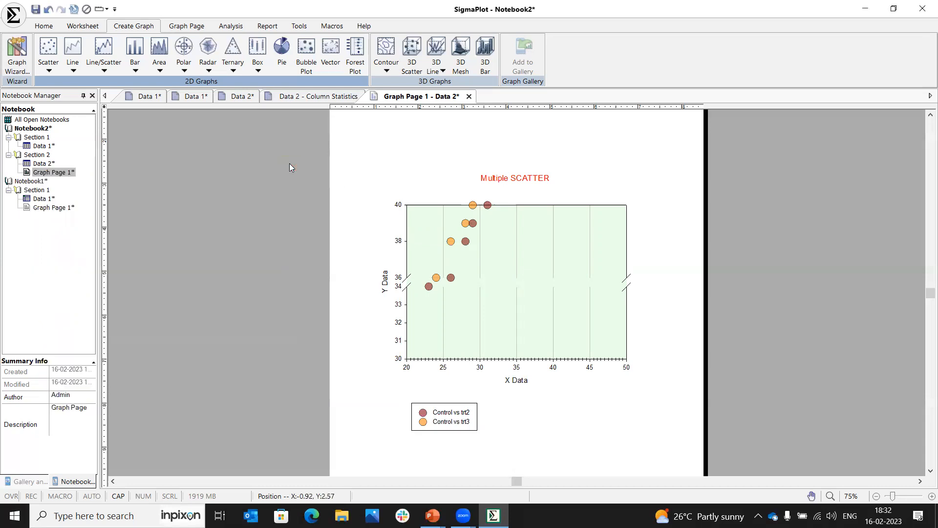
Remove the break from the Y axis of the Multiple SCATTER graph
{"action": "left_click", "coordinate": [493, 255]}
{"action": "double_click", "coordinate": [494, 255]}
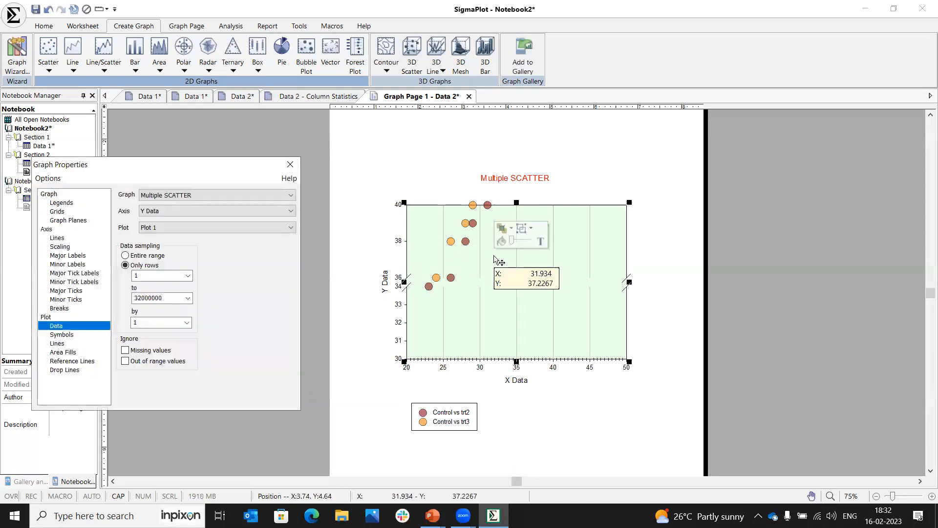
{"action": "left_click", "coordinate": [60, 310]}
{"action": "left_click", "coordinate": [125, 258]}
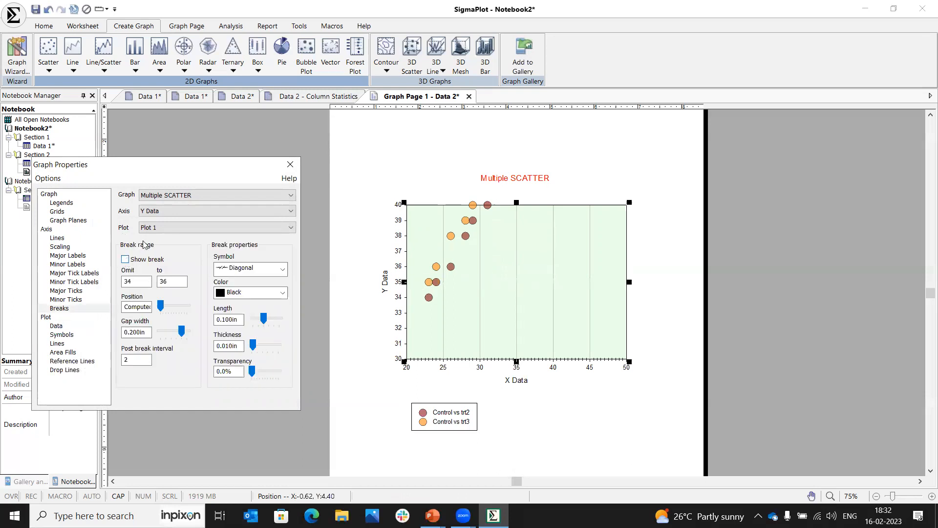
{"action": "left_click", "coordinate": [290, 165]}
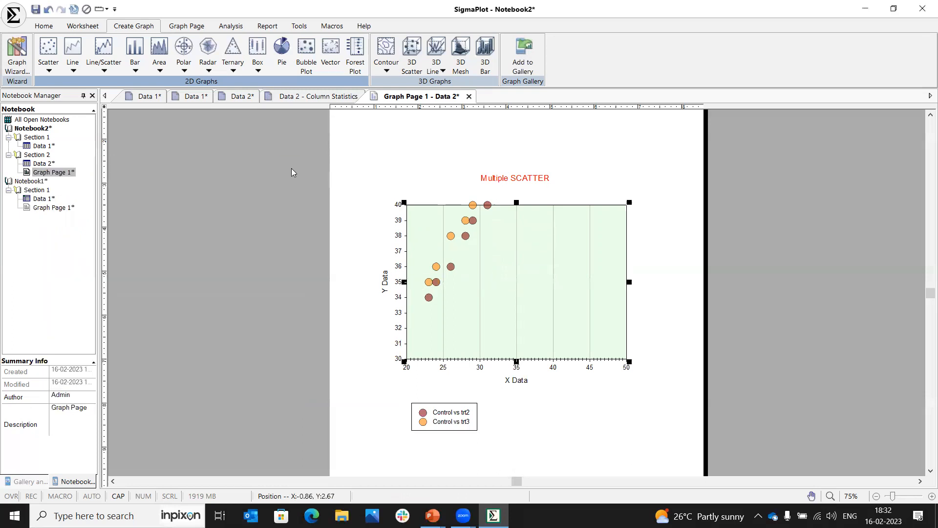
{"action": "left_click", "coordinate": [257, 170]}
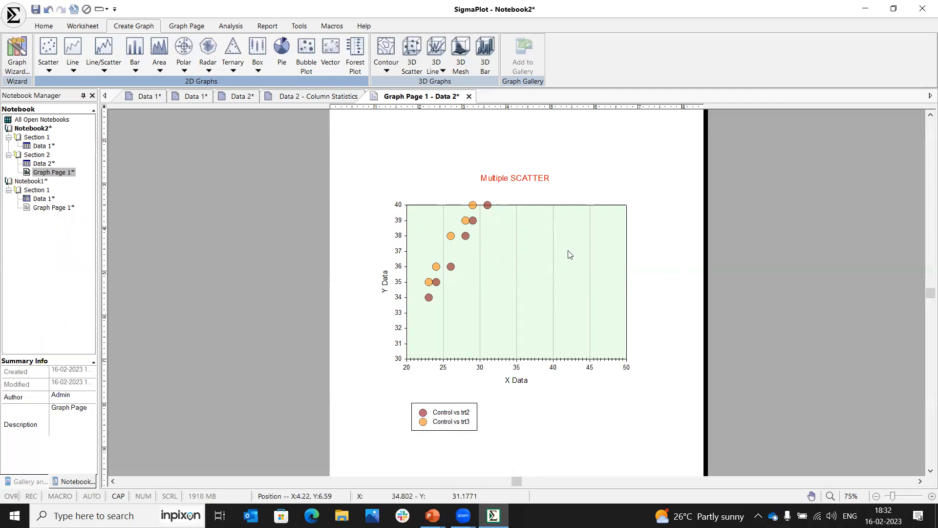
Modify the scatter plot to include rows 1-6 of the trt4 column as another Y series, keeping the X Many Y format
{"action": "left_click", "coordinate": [503, 261]}
{"action": "right_click", "coordinate": [504, 264]}
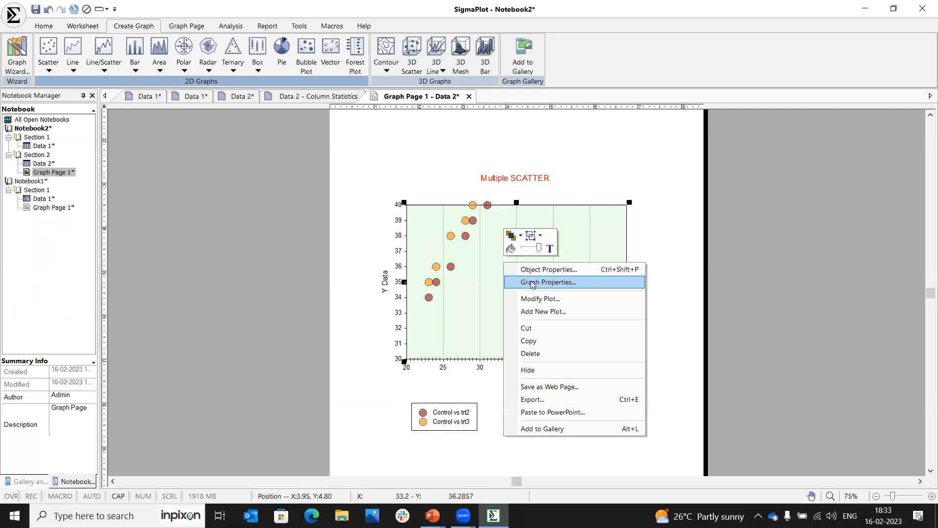
{"action": "left_click", "coordinate": [535, 300]}
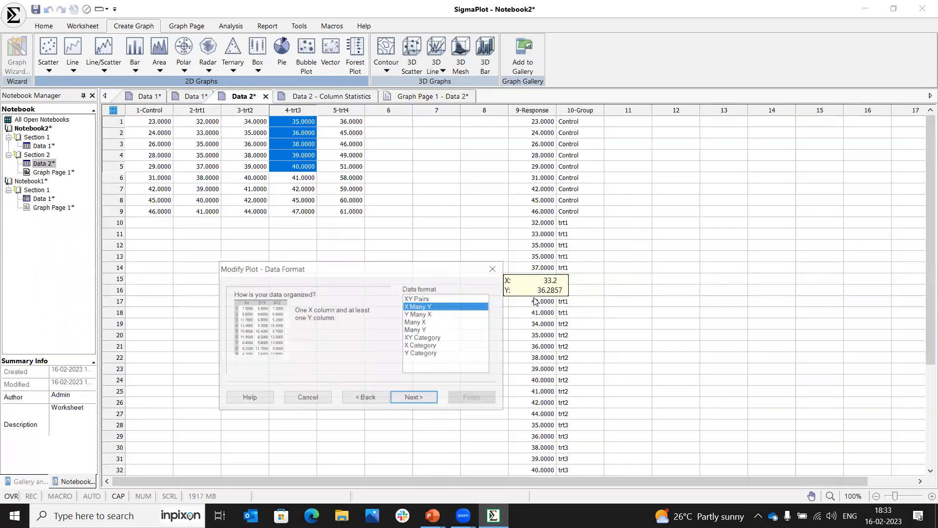
{"action": "left_click", "coordinate": [425, 398]}
{"action": "left_click_drag", "start_coordinate": [347, 124], "coordinate": [350, 177]}
{"action": "left_click", "coordinate": [456, 397]}
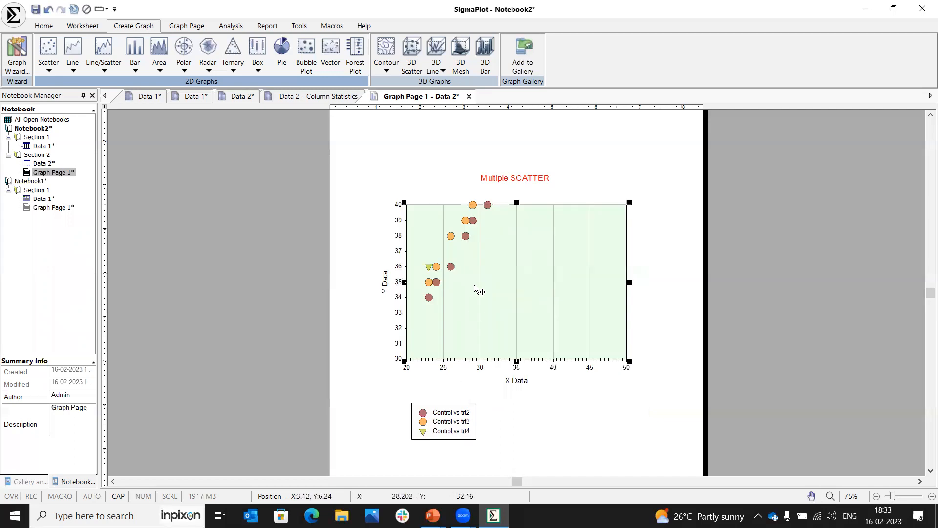
{"action": "left_click", "coordinate": [252, 224]}
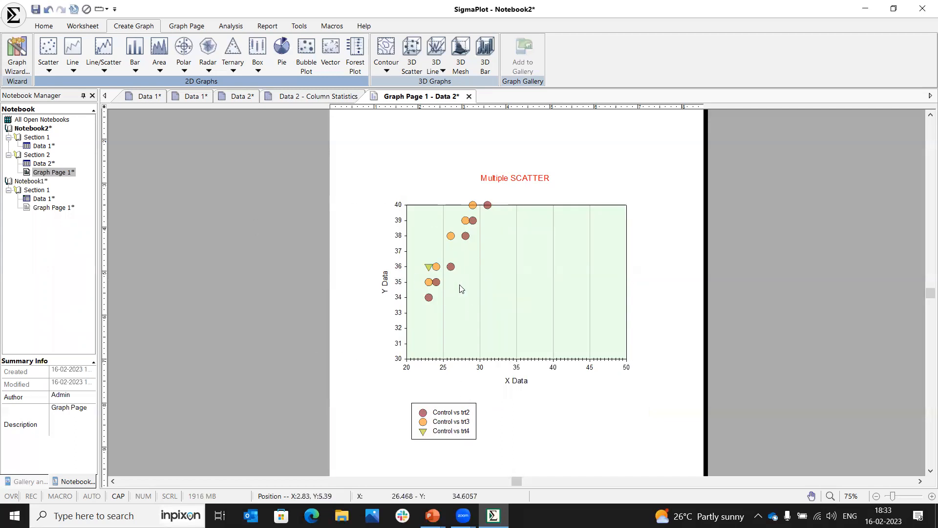
Add a Line and Scatter plot to the graph in Simple Spline Curve style, using Single Y data from rows 1-6 of trt2
{"action": "right_click", "coordinate": [500, 265]}
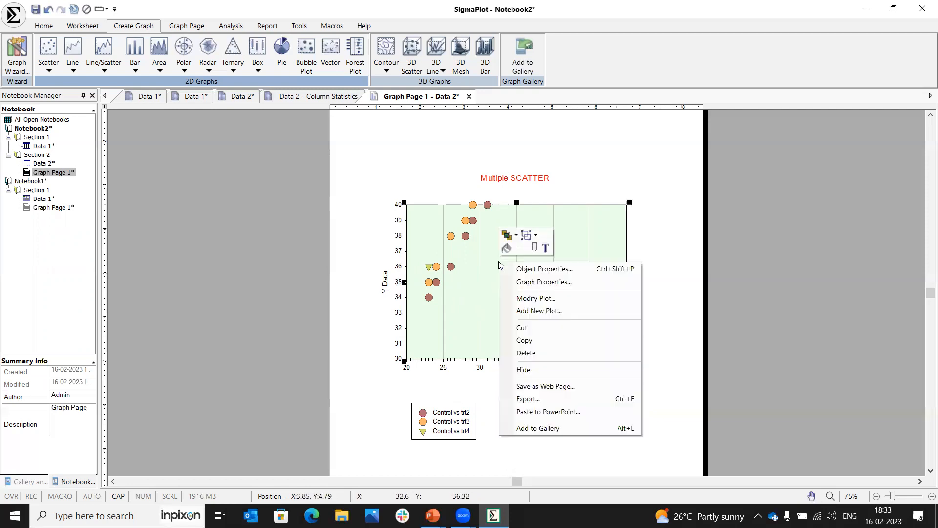
{"action": "left_click", "coordinate": [526, 312]}
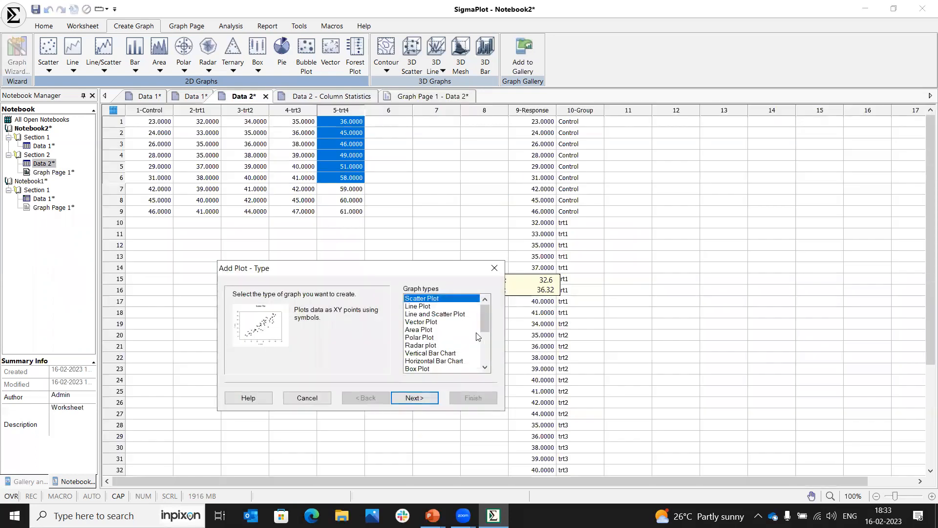
{"action": "left_click", "coordinate": [425, 314]}
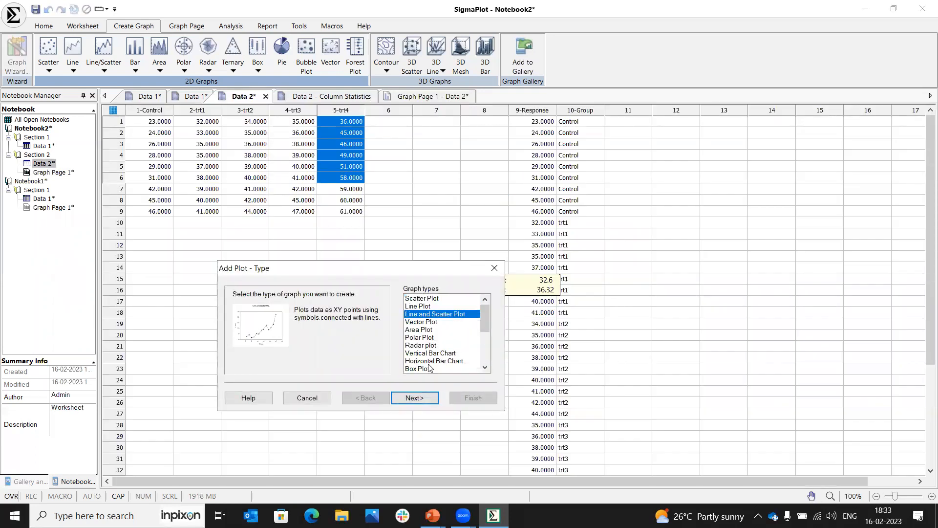
{"action": "left_click", "coordinate": [414, 397]}
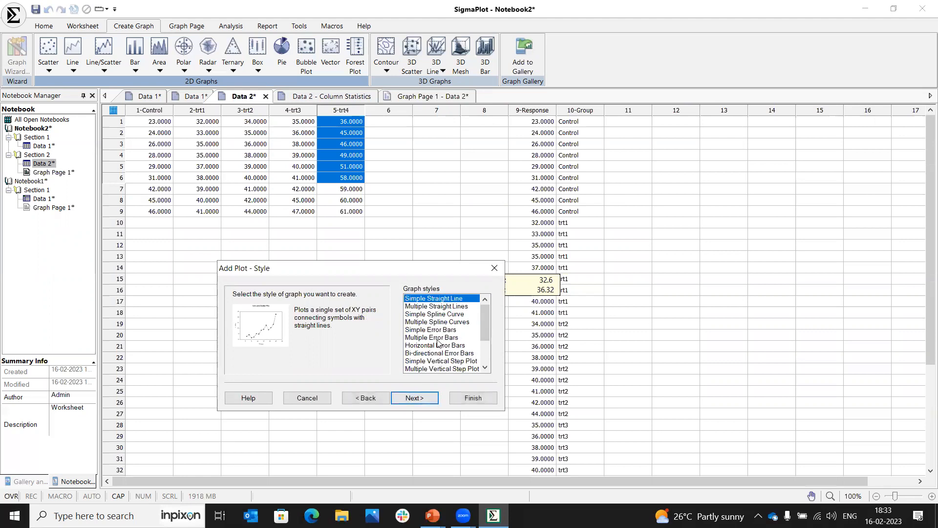
{"action": "left_click", "coordinate": [432, 315]}
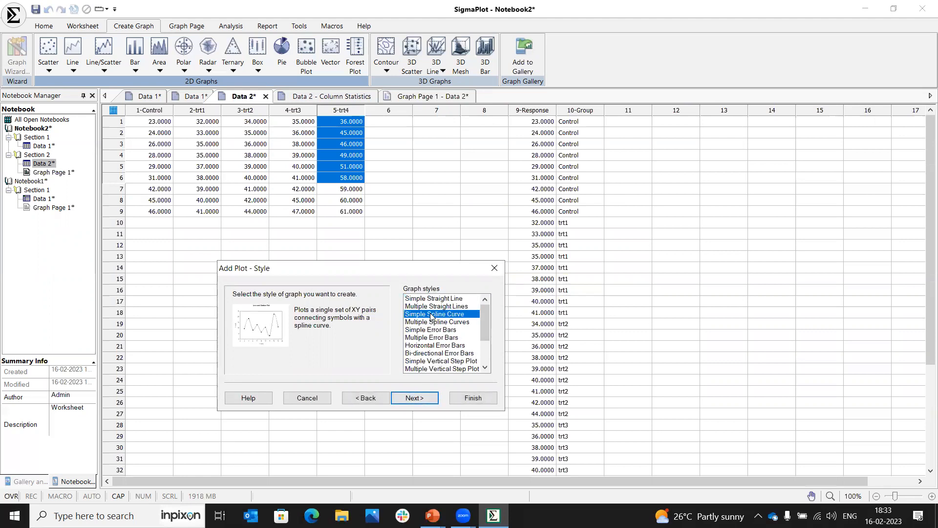
{"action": "left_click", "coordinate": [426, 397]}
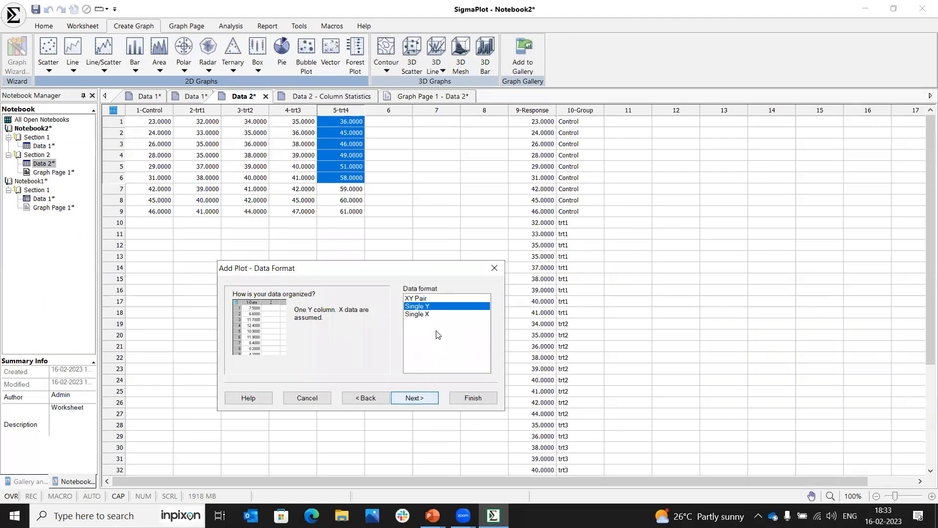
{"action": "left_click", "coordinate": [421, 399]}
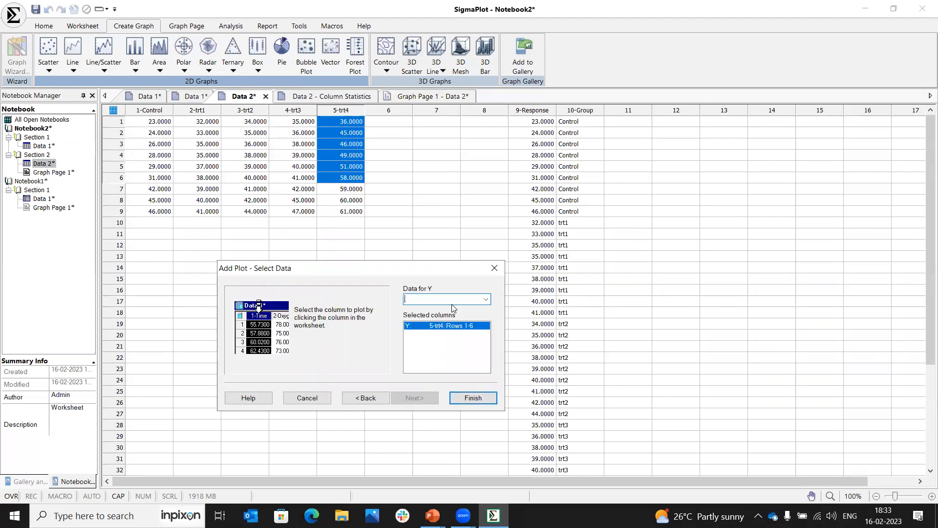
{"action": "double_click", "coordinate": [438, 324]}
{"action": "left_click_drag", "start_coordinate": [238, 125], "coordinate": [246, 176]}
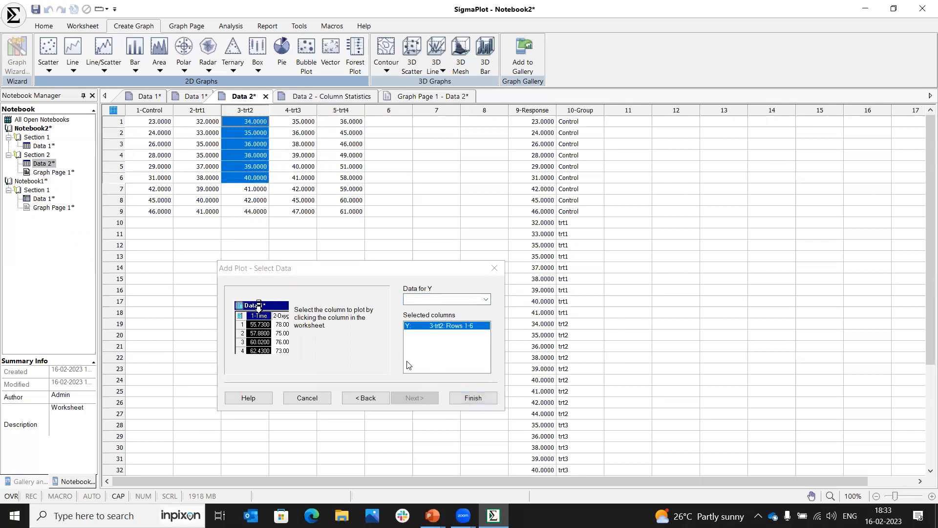
{"action": "left_click", "coordinate": [470, 397]}
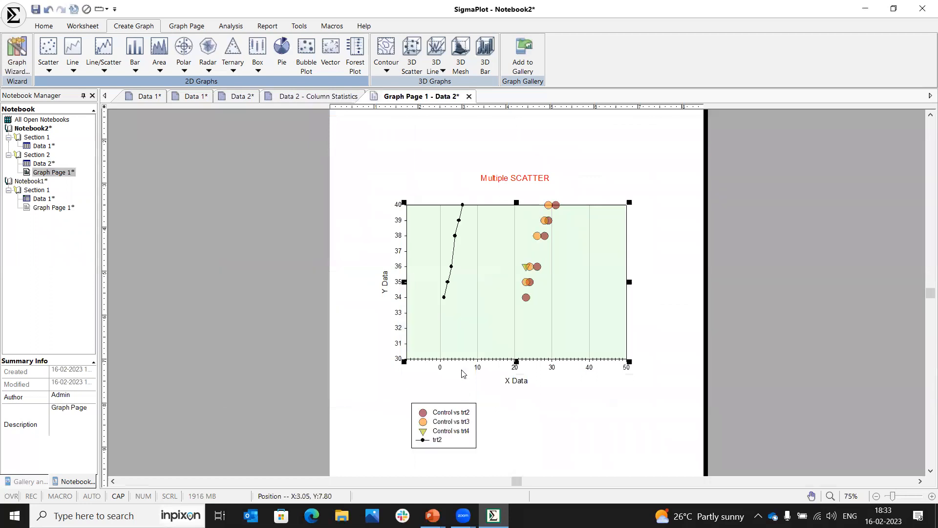
{"action": "left_click", "coordinate": [240, 241]}
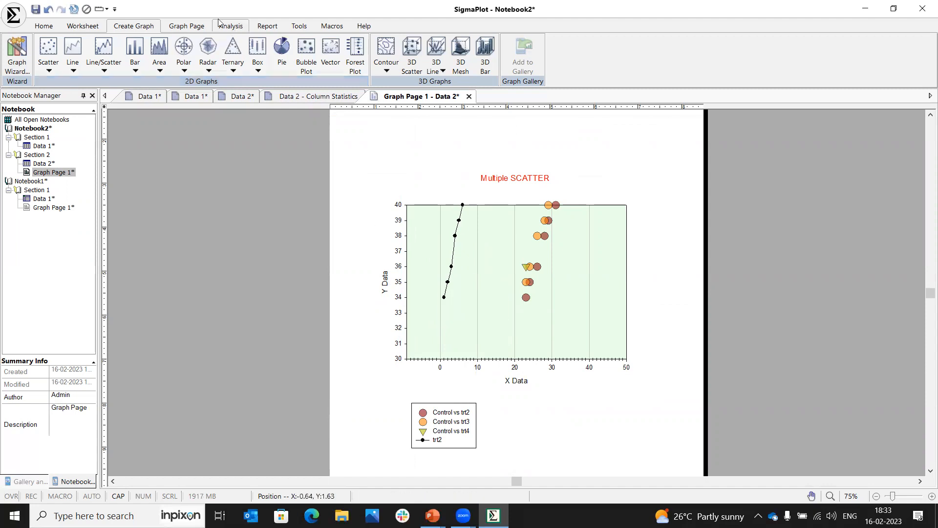
Add a separate second Y axis for Plot 2 on the graph's right side
{"action": "left_click", "coordinate": [180, 27]}
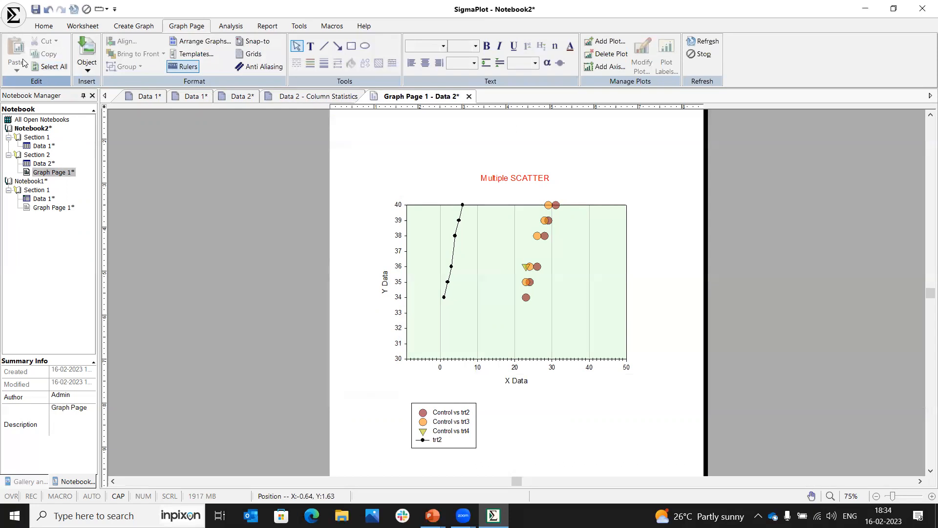
{"action": "left_click", "coordinate": [610, 67]}
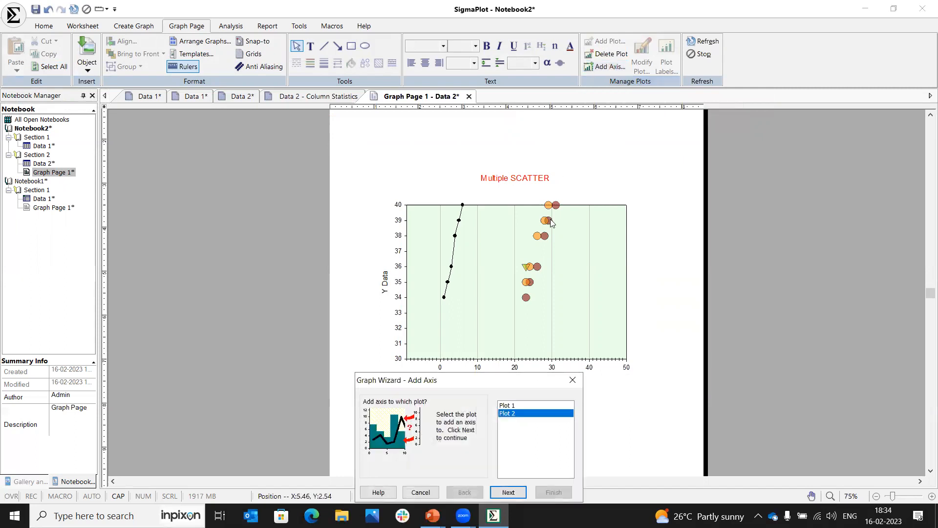
{"action": "left_click", "coordinate": [503, 492]}
{"action": "left_click", "coordinate": [553, 493]}
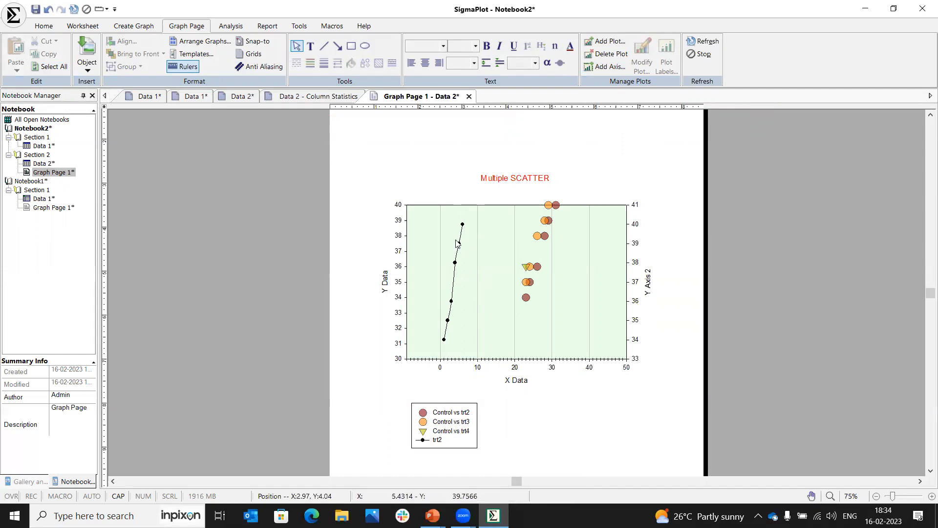
Show a break on the Y Data axis of Plot 1 in the Multiple SCATTER graph, omitting the range 34 to 36
{"action": "mouse_move", "coordinate": [456, 264]}
{"action": "double_click", "coordinate": [493, 262]}
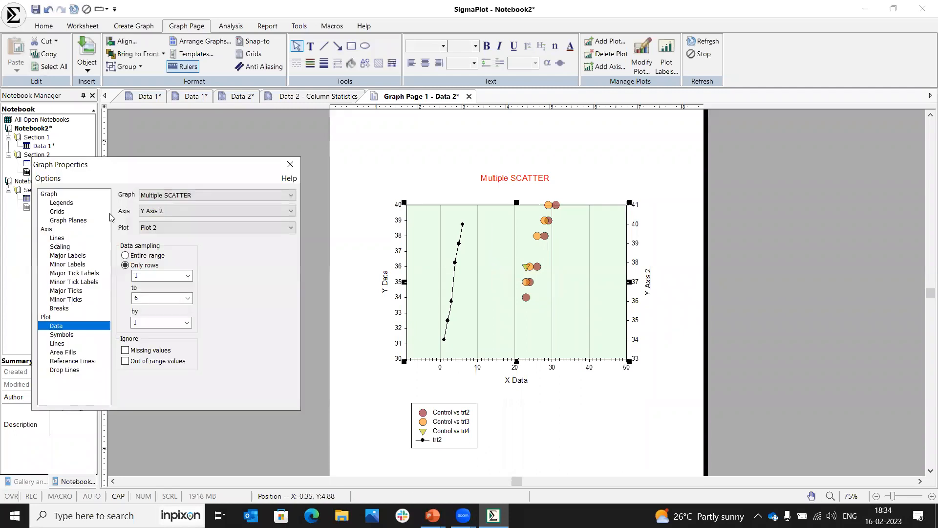
{"action": "left_click", "coordinate": [162, 228]}
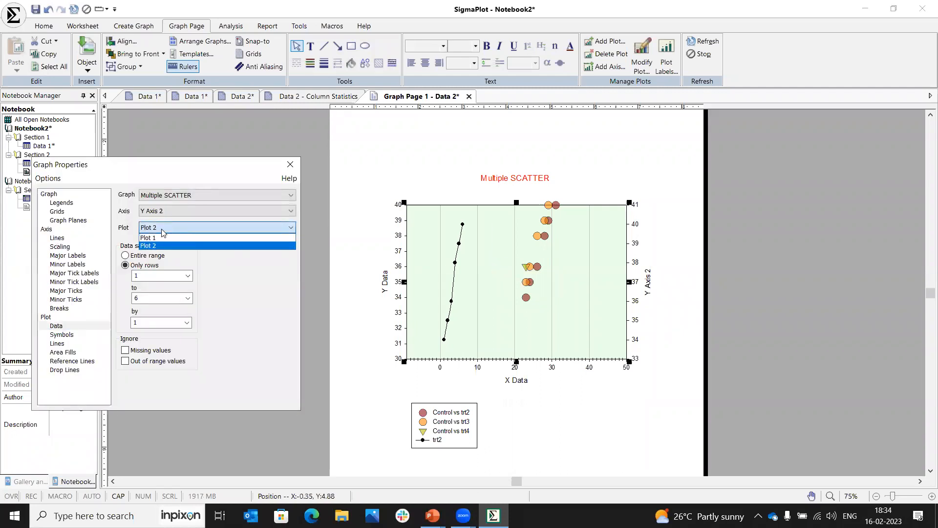
{"action": "left_click", "coordinate": [156, 238]}
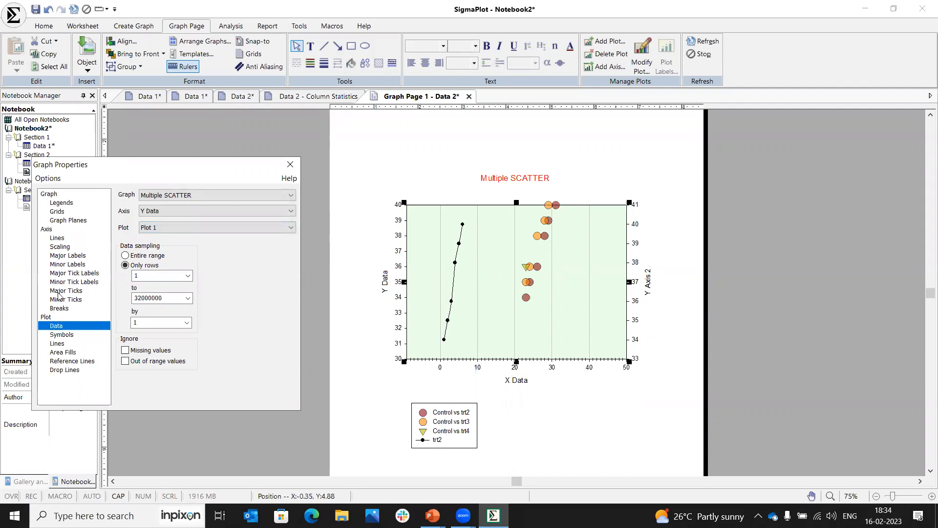
{"action": "left_click", "coordinate": [59, 309]}
{"action": "left_click", "coordinate": [169, 282]}
{"action": "left_click", "coordinate": [125, 260]}
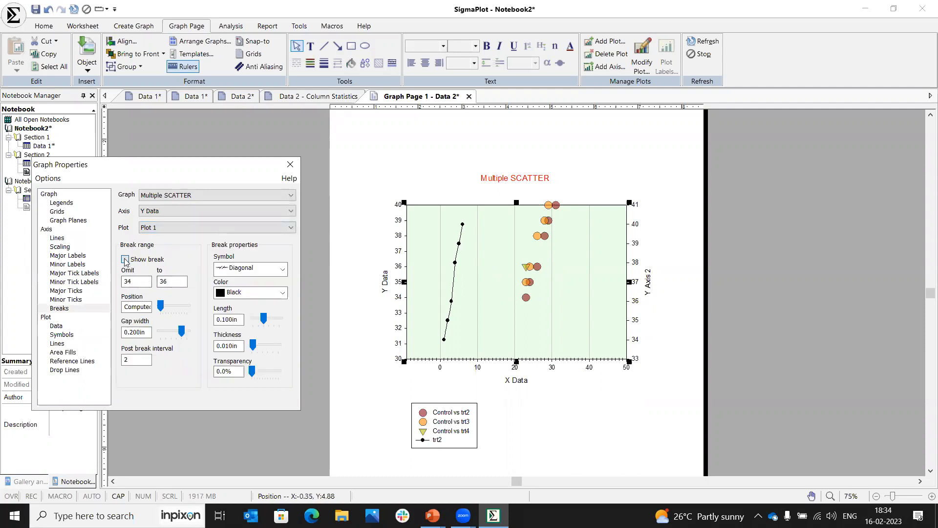
{"action": "left_click", "coordinate": [290, 164]}
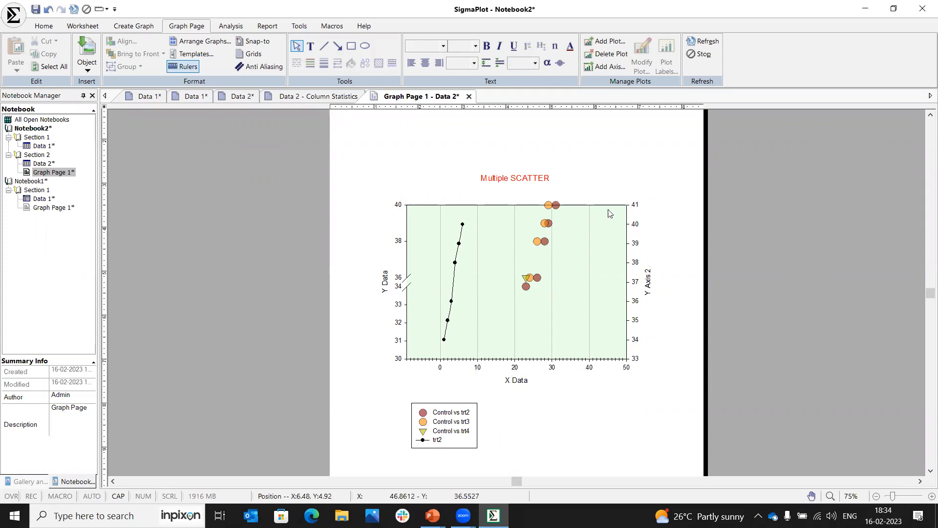
Run a curve fit on the Control vs trt3 series with the Sigmoid, 4 Parameter equation from the Sigmoidal category
{"action": "mouse_move", "coordinate": [622, 322]}
{"action": "left_click", "coordinate": [539, 243]}
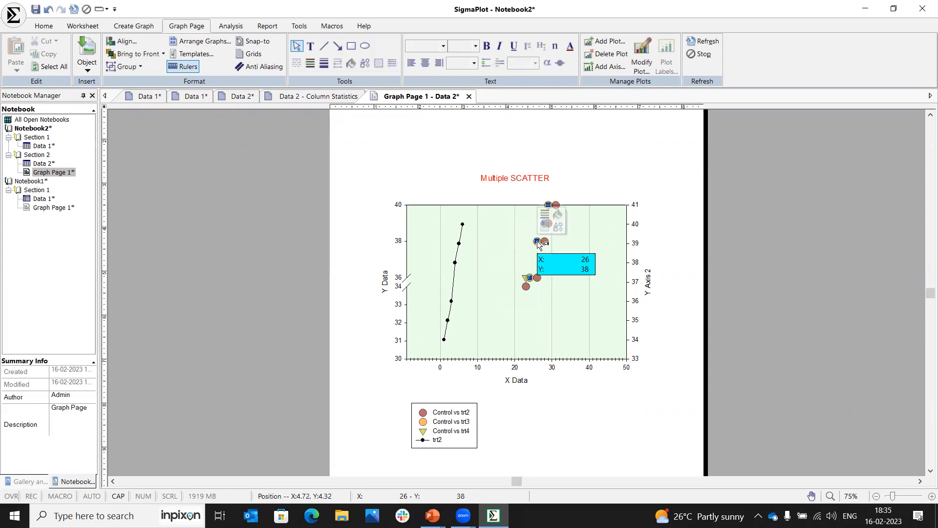
{"action": "right_click", "coordinate": [538, 243]}
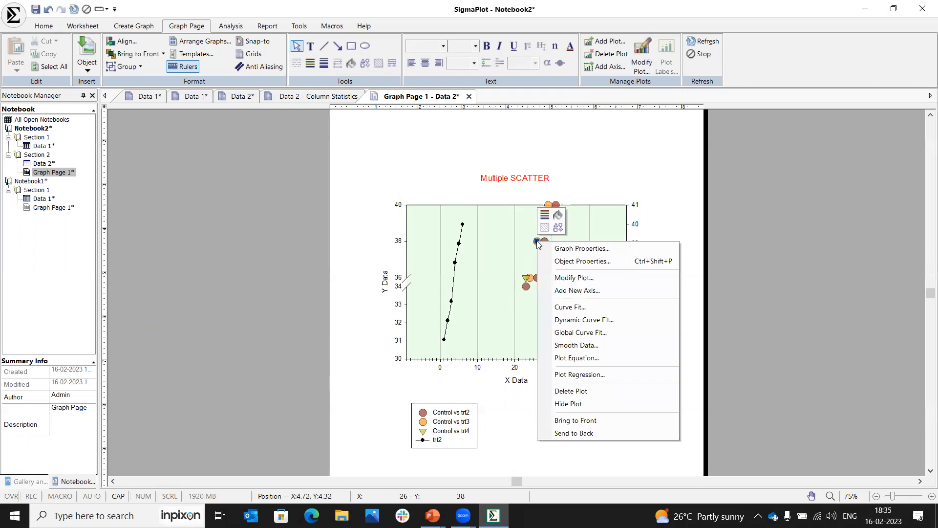
{"action": "left_click", "coordinate": [565, 307]}
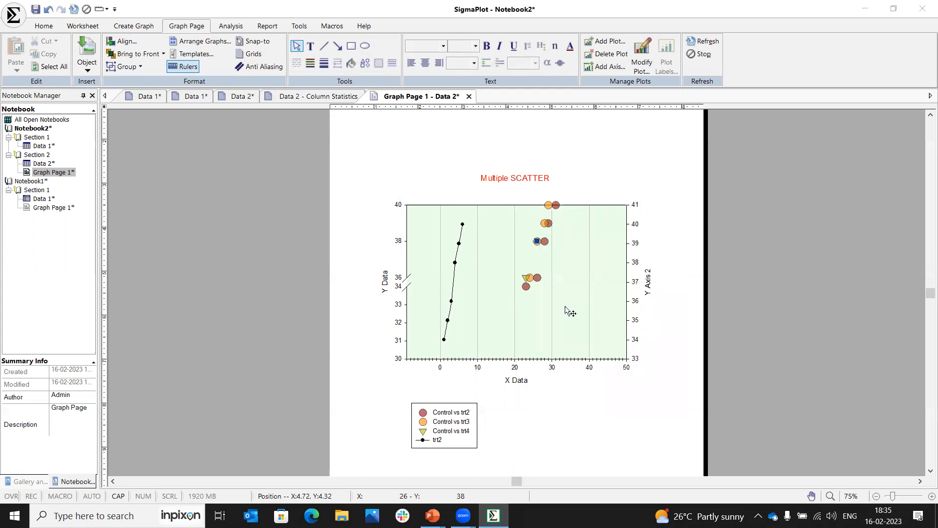
{"action": "left_click_drag", "start_coordinate": [499, 356], "coordinate": [448, 239]}
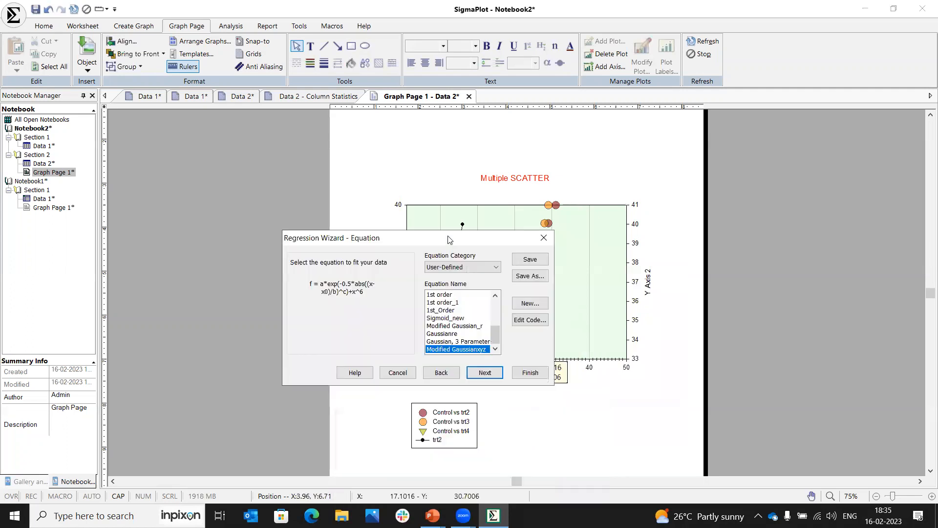
{"action": "left_click", "coordinate": [445, 267]}
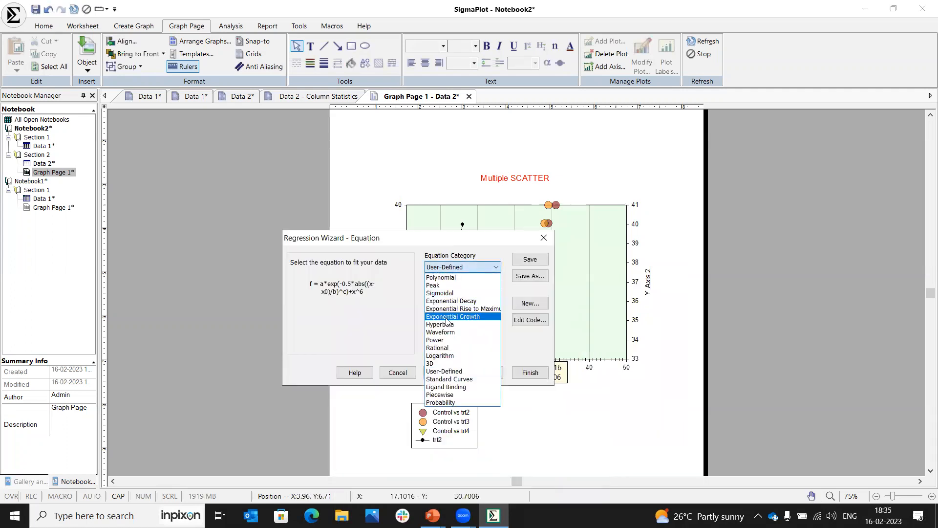
{"action": "left_click", "coordinate": [442, 293]}
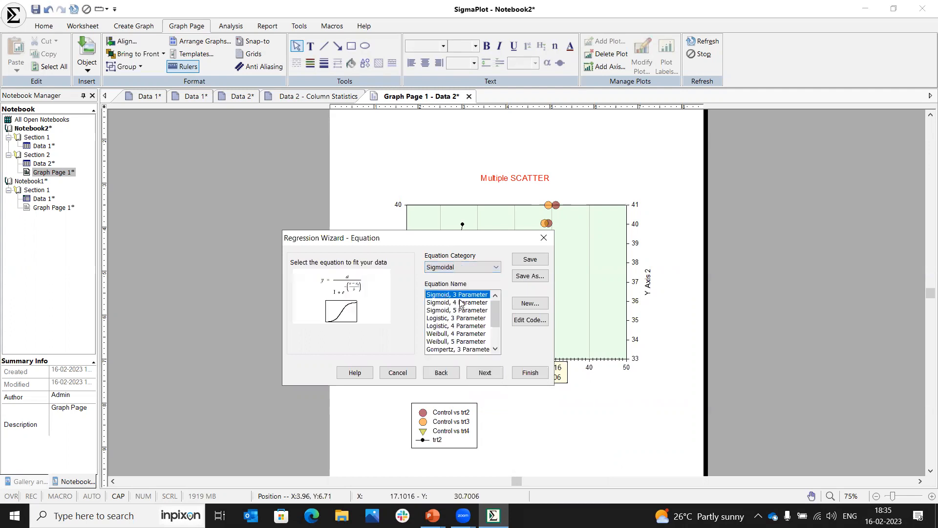
{"action": "left_click", "coordinate": [459, 303]}
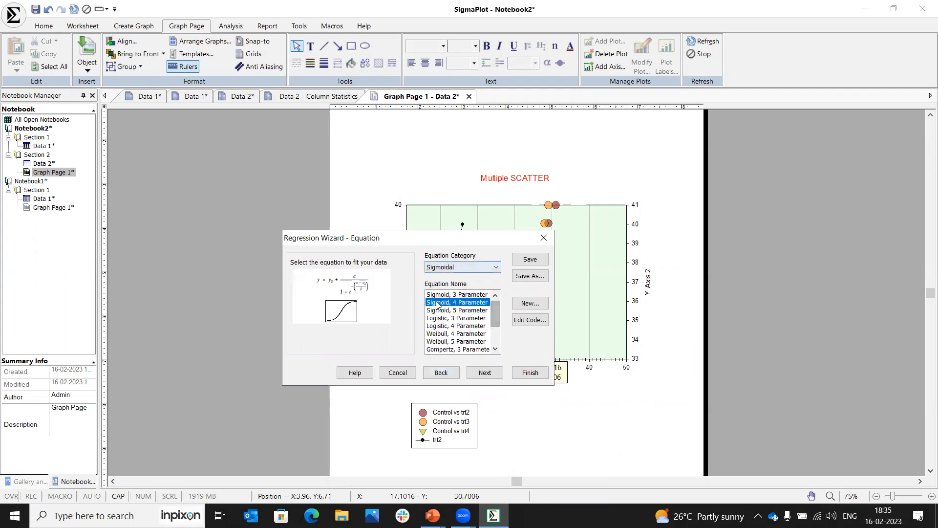
{"action": "left_click", "coordinate": [484, 373]}
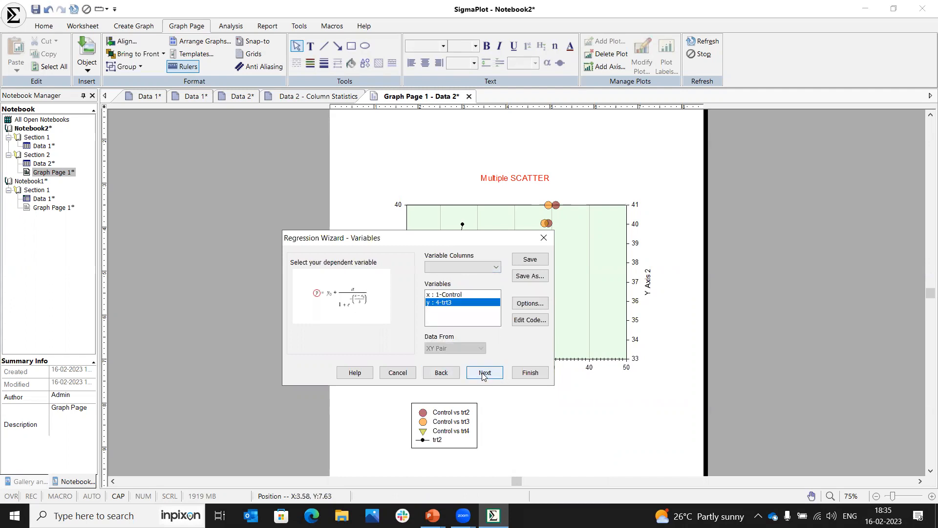
{"action": "left_click", "coordinate": [483, 374]}
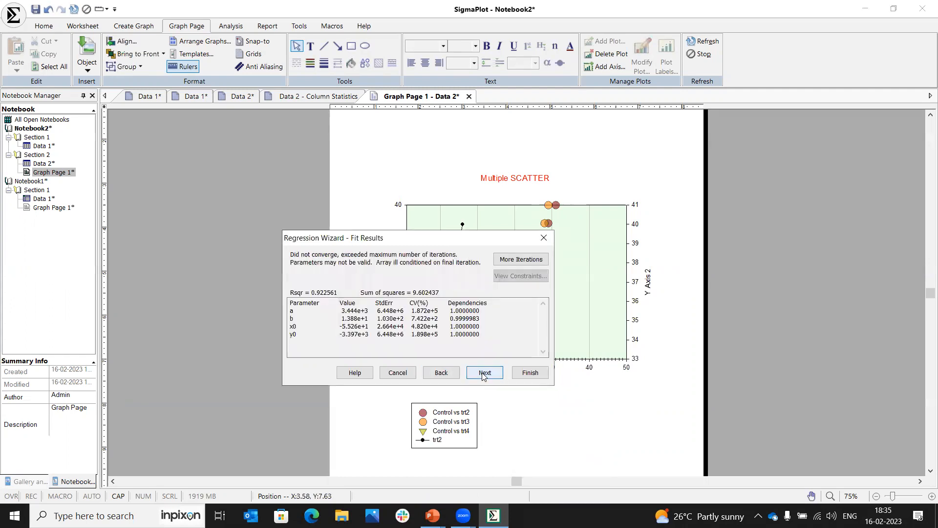
Add the fitted curve to Multiple SCATTER without a new graph, including 95% confidence and prediction bands, fit extended to axes, and equation in the title
{"action": "left_click", "coordinate": [484, 373]}
{"action": "left_click", "coordinate": [483, 373]}
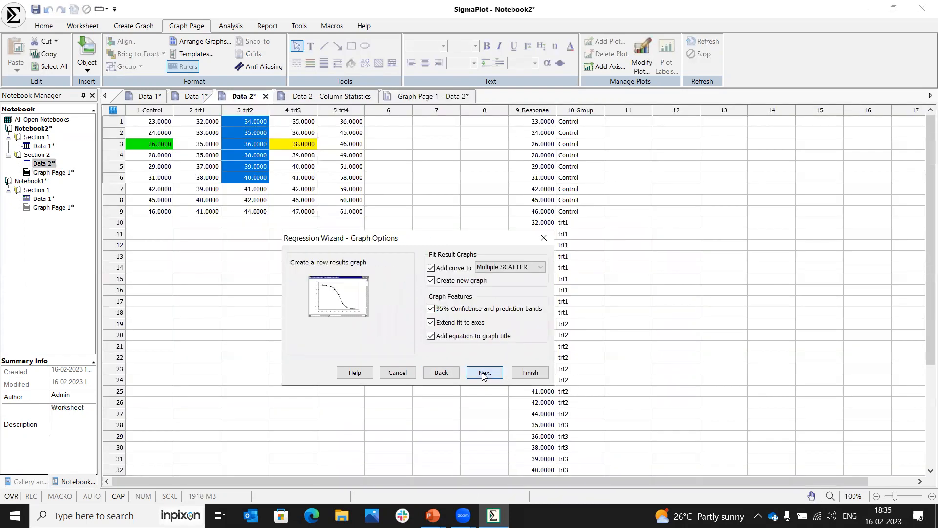
{"action": "left_click", "coordinate": [431, 281]}
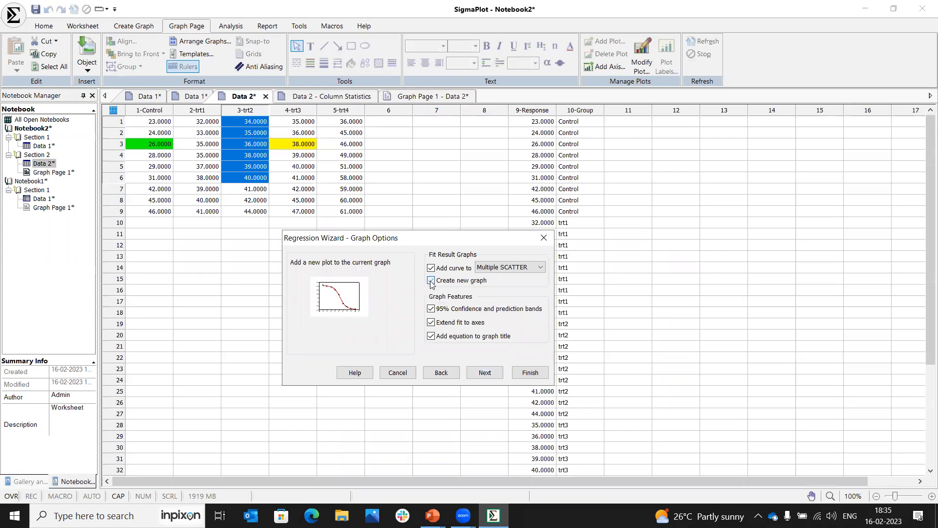
{"action": "left_click", "coordinate": [484, 373]}
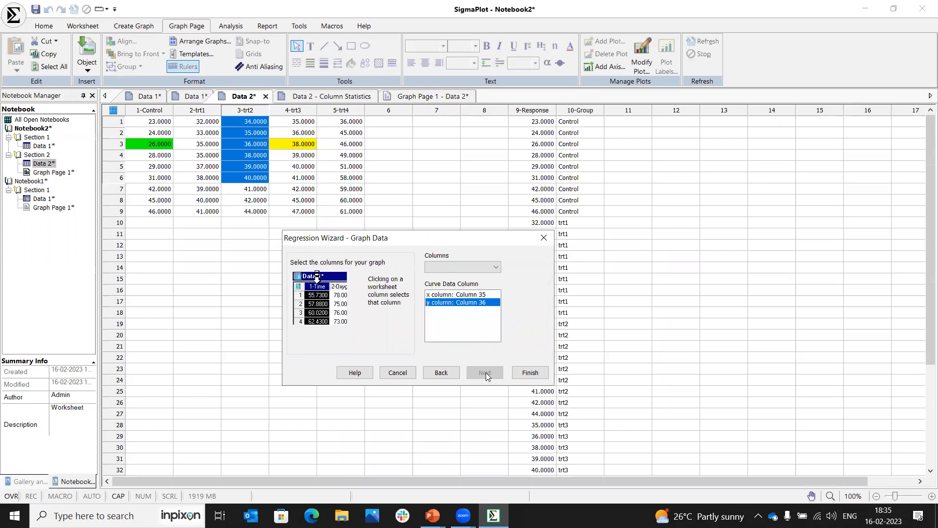
{"action": "left_click", "coordinate": [530, 372]}
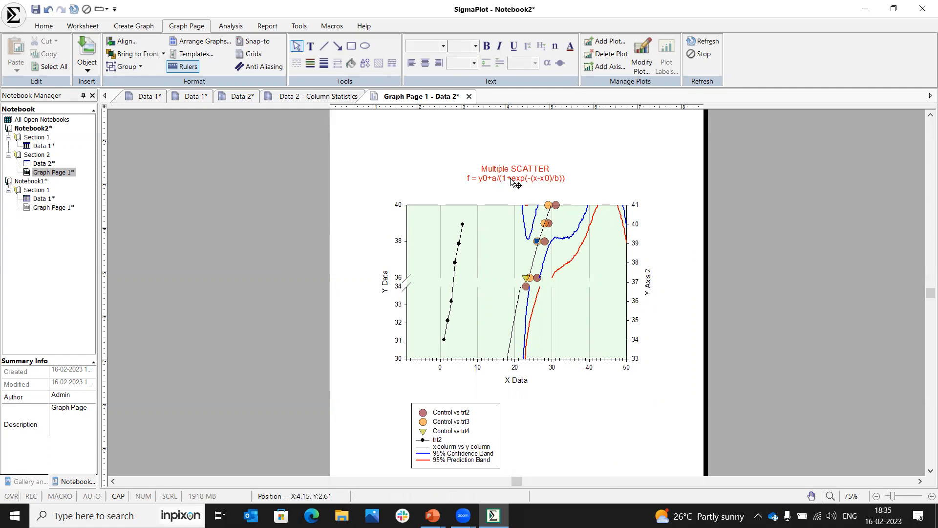
Move the legend box under the right half of the graph, just below the X axis, and deselect it
{"action": "left_click_drag", "start_coordinate": [489, 429], "coordinate": [608, 413]}
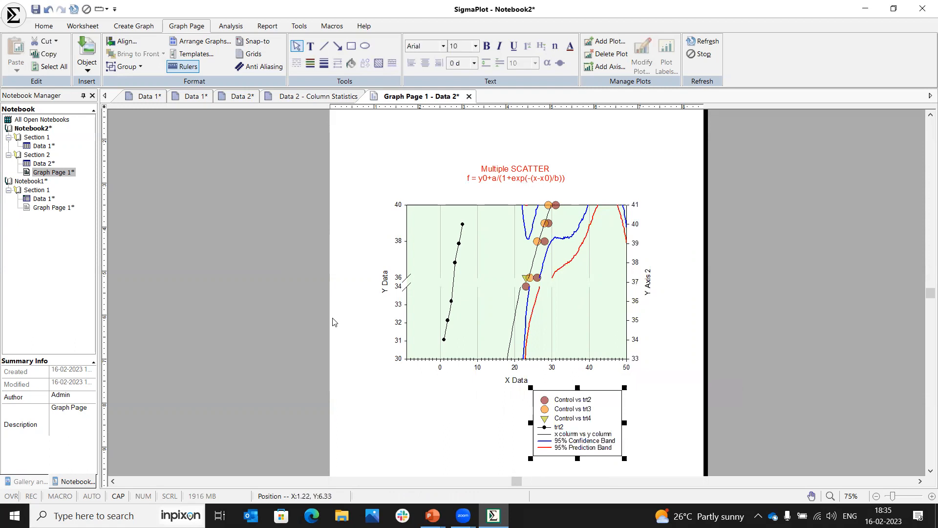
{"action": "left_click", "coordinate": [197, 292]}
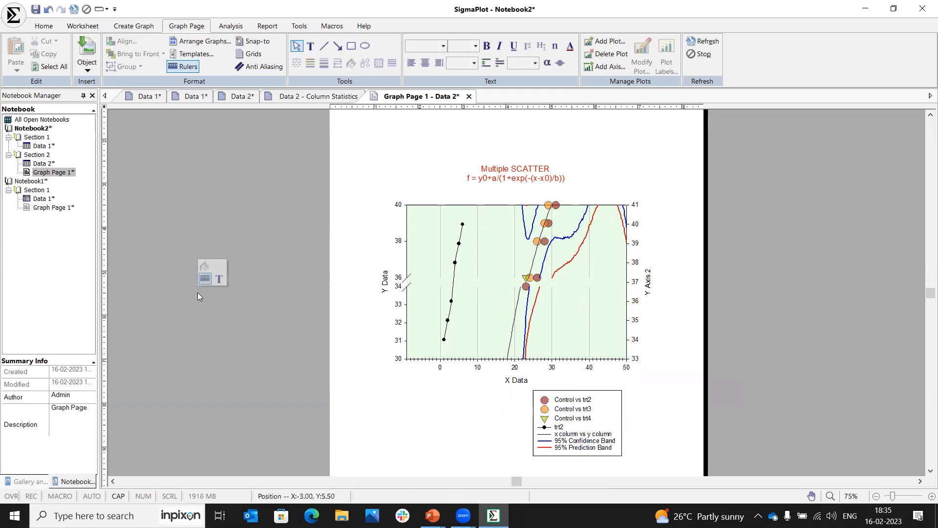
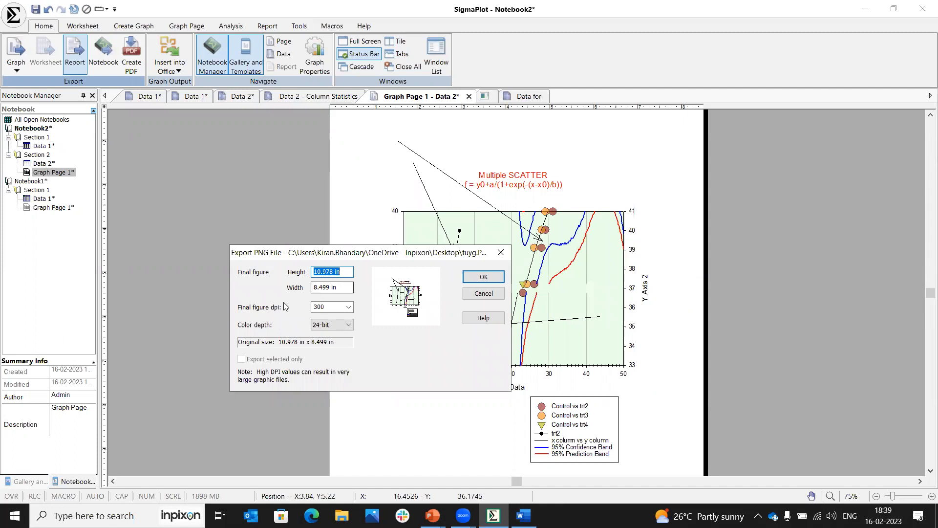
Export the graph page as a PNG file at 300 dpi with 24-bit color depth and a size of 10.978 in by 8.499 in
{"action": "left_click", "coordinate": [349, 307]}
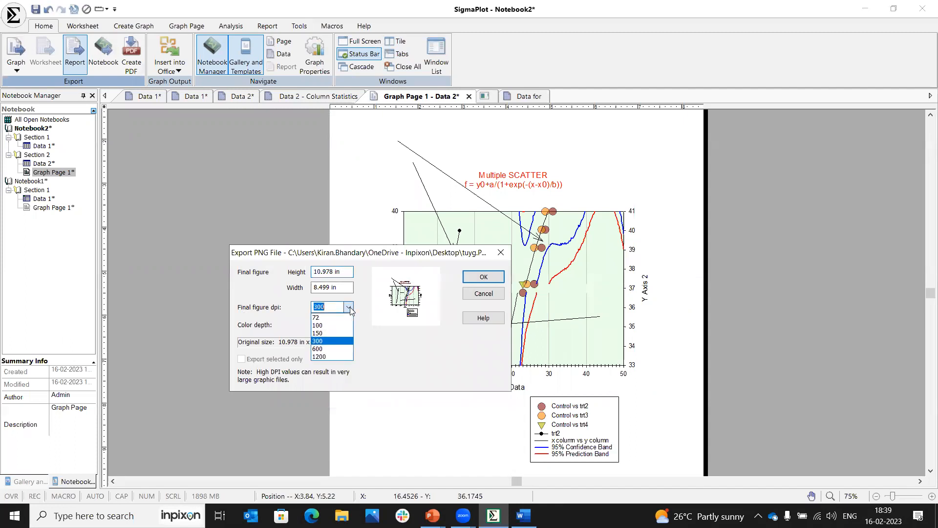
{"action": "left_click", "coordinate": [316, 341]}
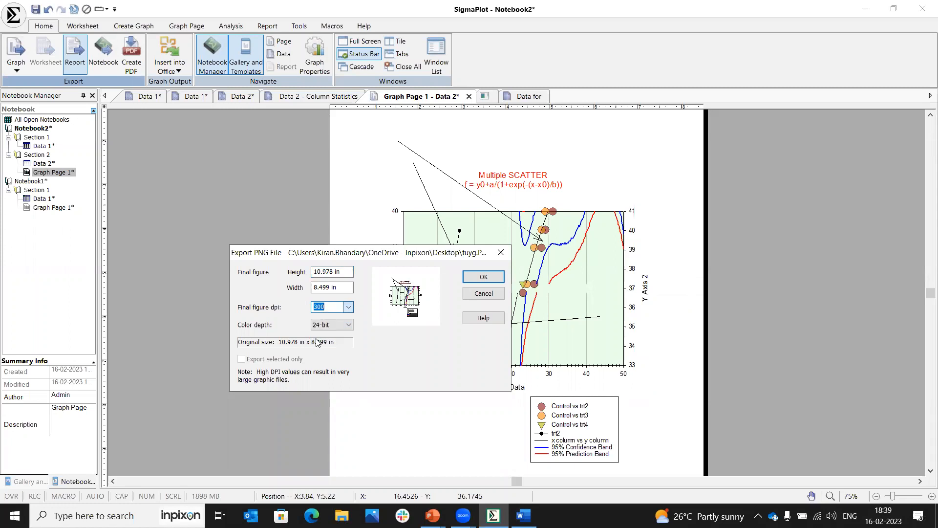
{"action": "left_click", "coordinate": [491, 274]}
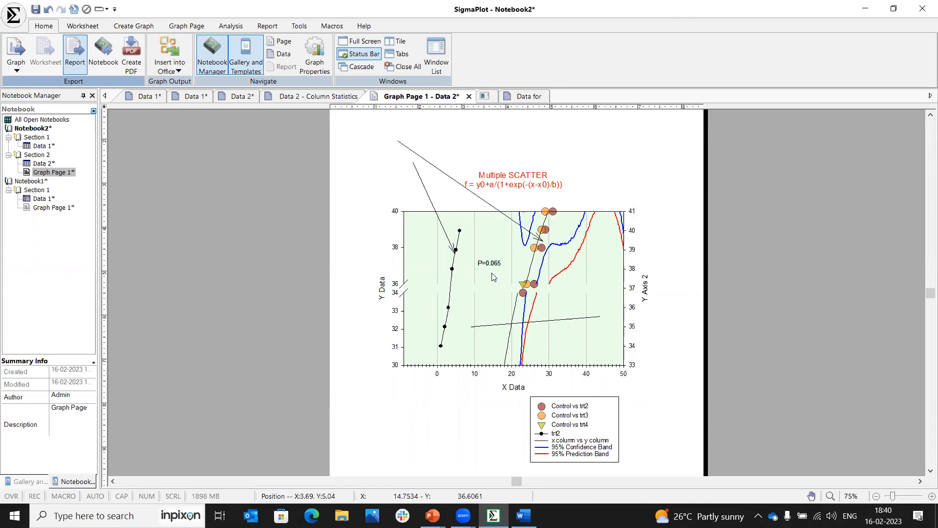
Return to the Data 2 worksheet, clear the trt2 cell selection, and show the statistical analysis commands
{"action": "left_click", "coordinate": [246, 97]}
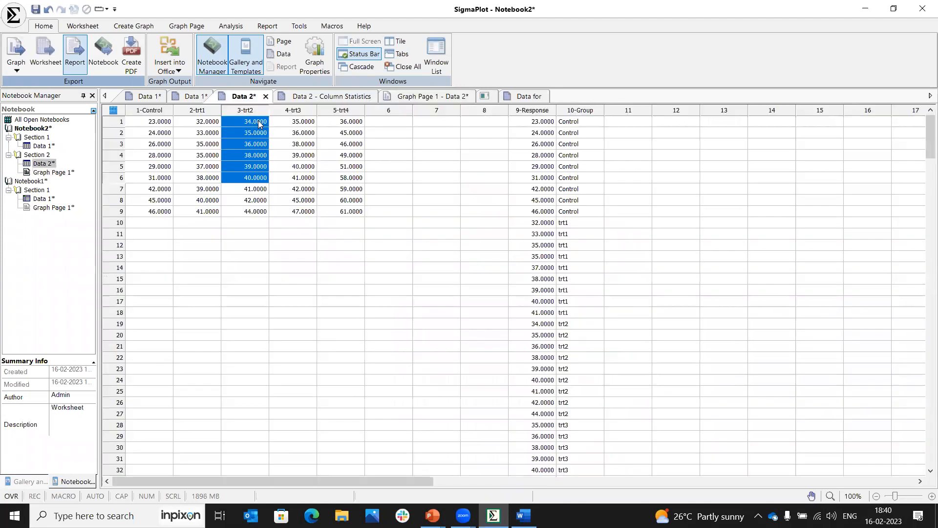
{"action": "left_click", "coordinate": [380, 214]}
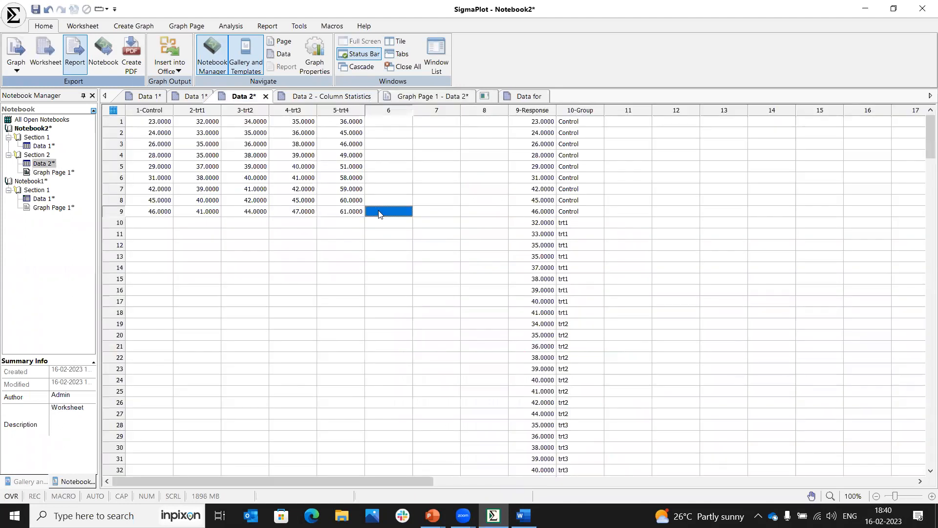
{"action": "left_click", "coordinate": [233, 25]}
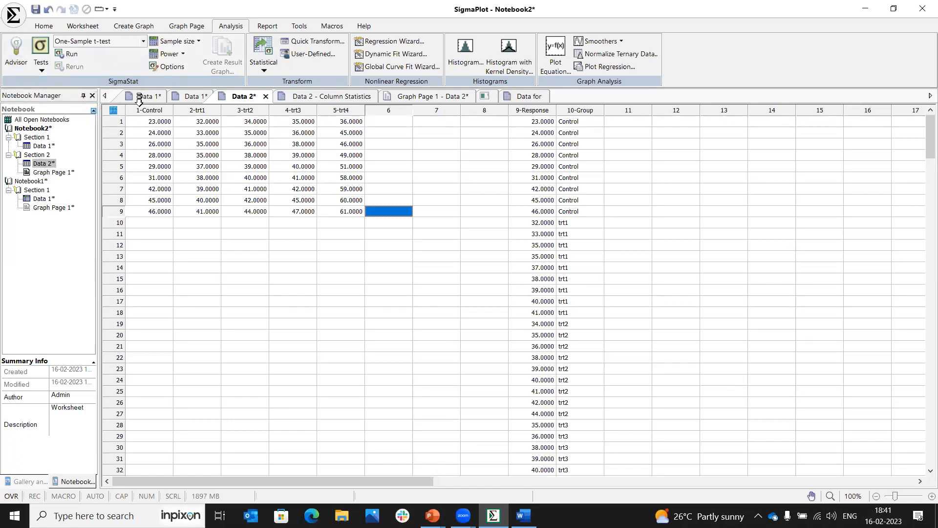
Highlight the worksheet columns Control through trt4 twice, clearing the selection each time
{"action": "left_click", "coordinate": [166, 108]}
{"action": "key", "text": "shift+Right"}
{"action": "key", "text": "shift+Right"}
{"action": "key", "text": "shift+Right"}
{"action": "key", "text": "shift+Right"}
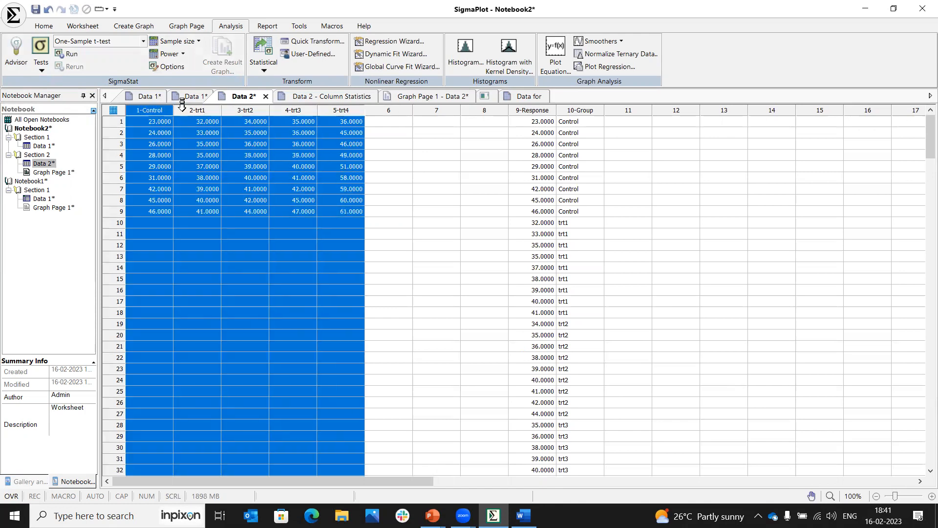
{"action": "left_click", "coordinate": [405, 157]}
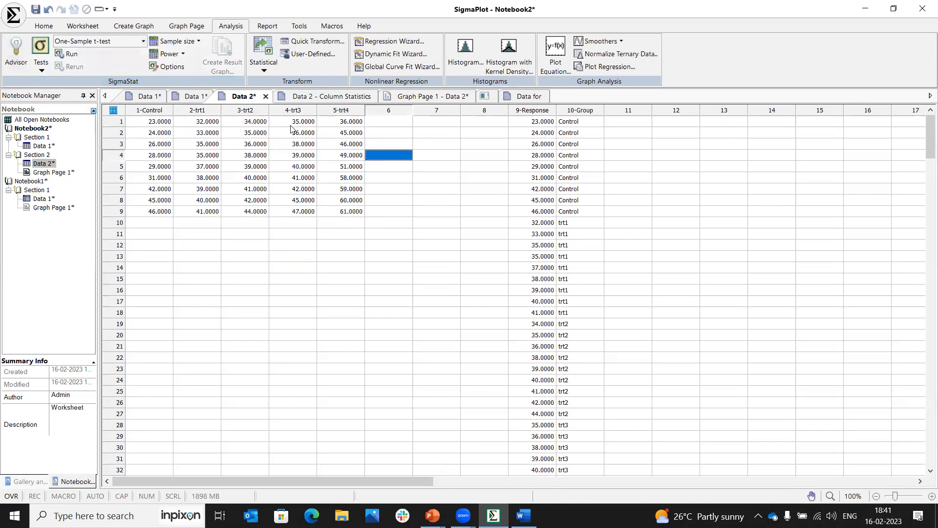
{"action": "left_click", "coordinate": [154, 104]}
{"action": "key", "text": "shift+Right"}
{"action": "key", "text": "shift+Right"}
{"action": "key", "text": "shift+Right"}
{"action": "key", "text": "shift+Right"}
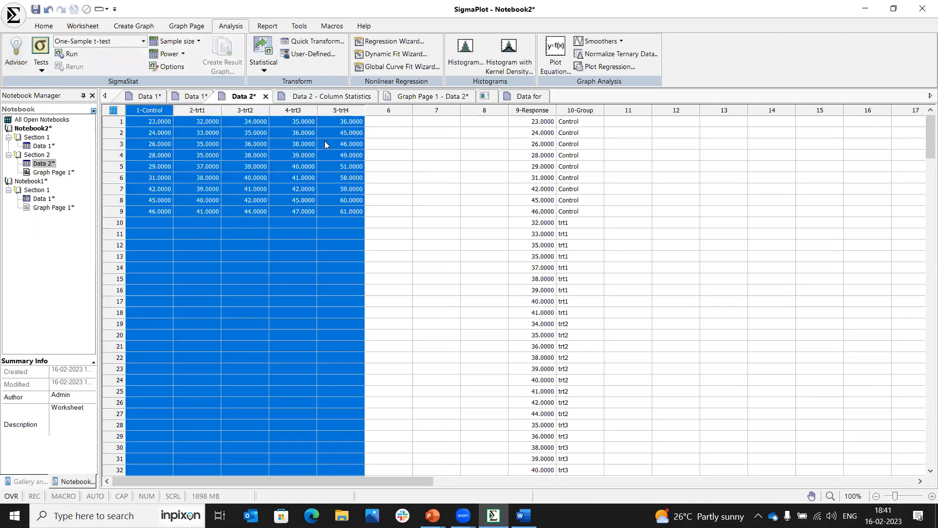
{"action": "left_click", "coordinate": [408, 148]}
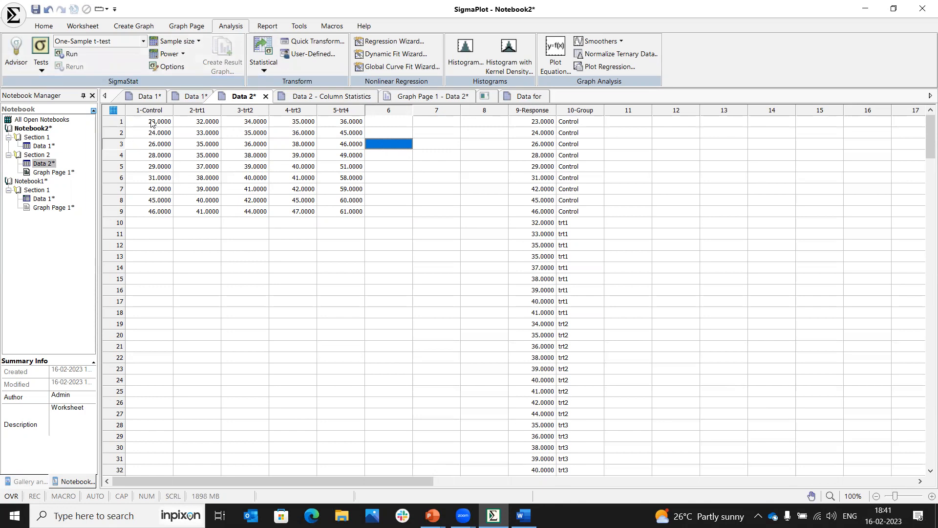
Have the Advisor suggest a test for comparing groups, with numeric data, no more than one treatment per subject, and three or more groups
{"action": "left_click", "coordinate": [16, 53]}
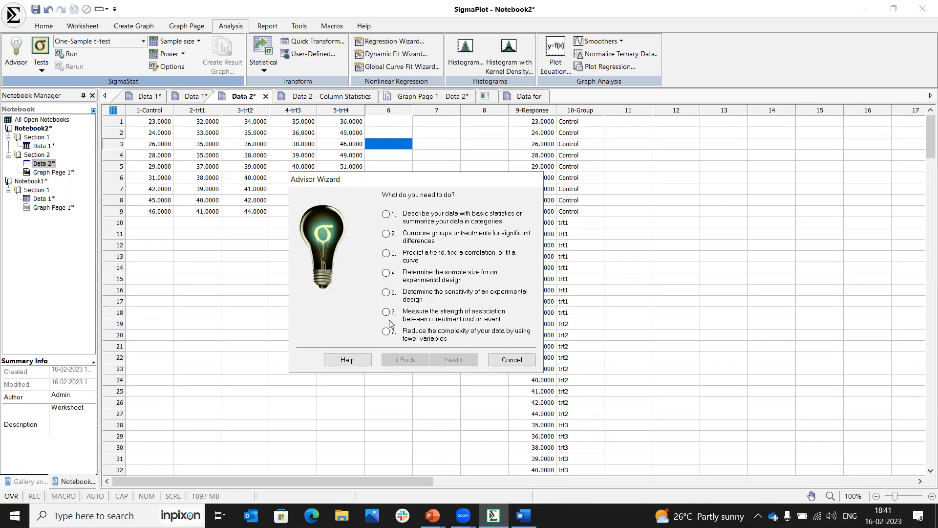
{"action": "left_click", "coordinate": [387, 235]}
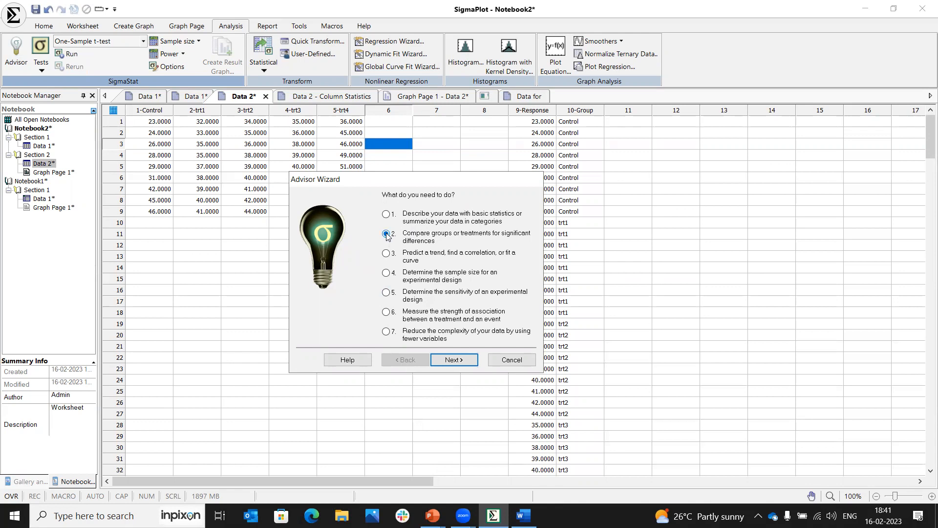
{"action": "left_click", "coordinate": [467, 359]}
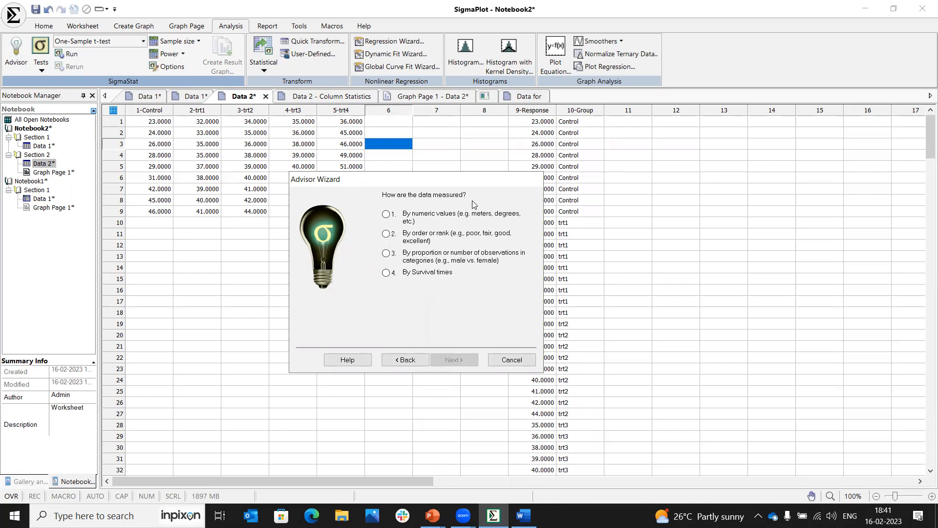
{"action": "left_click", "coordinate": [386, 215]}
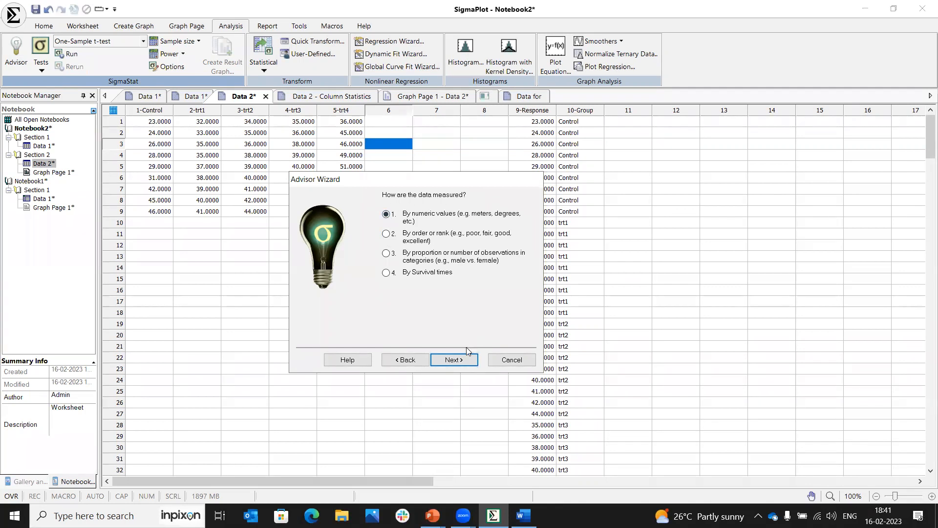
{"action": "left_click", "coordinate": [459, 359]}
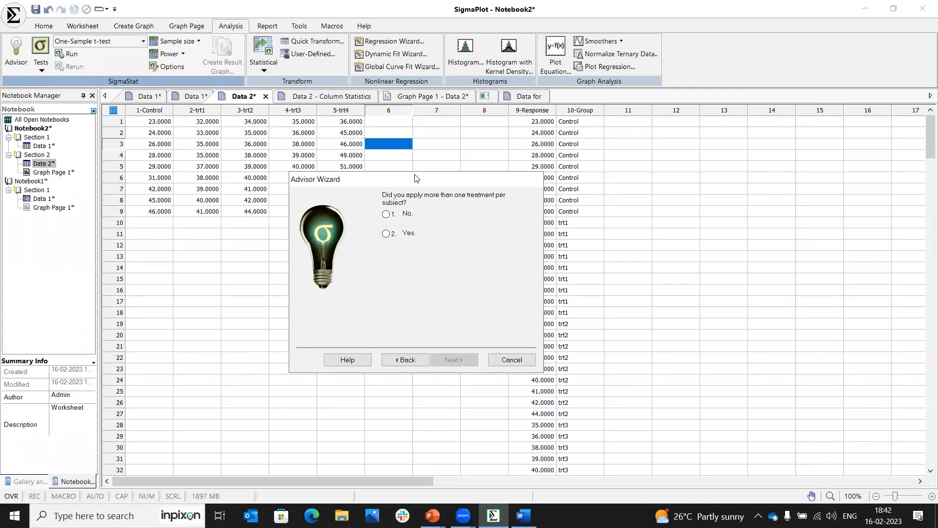
{"action": "left_click_drag", "start_coordinate": [414, 177], "coordinate": [430, 221]}
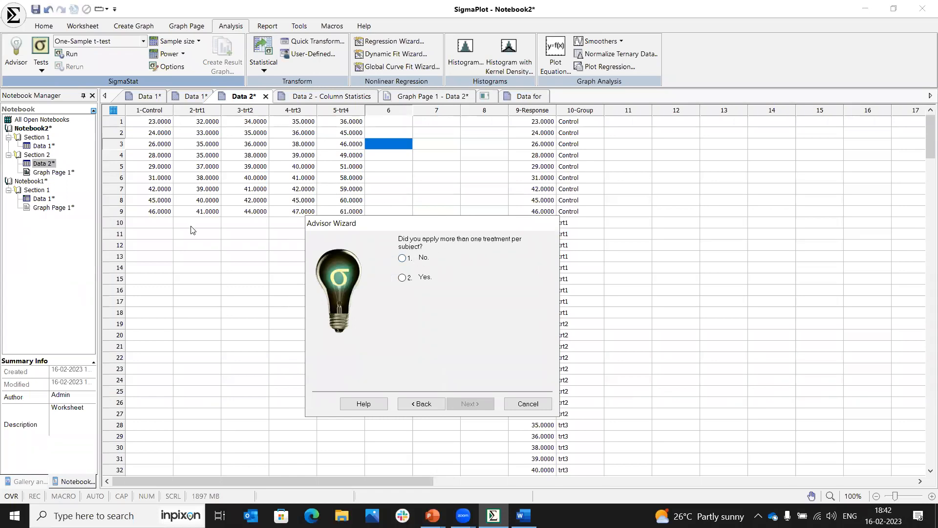
{"action": "left_click", "coordinate": [403, 258]}
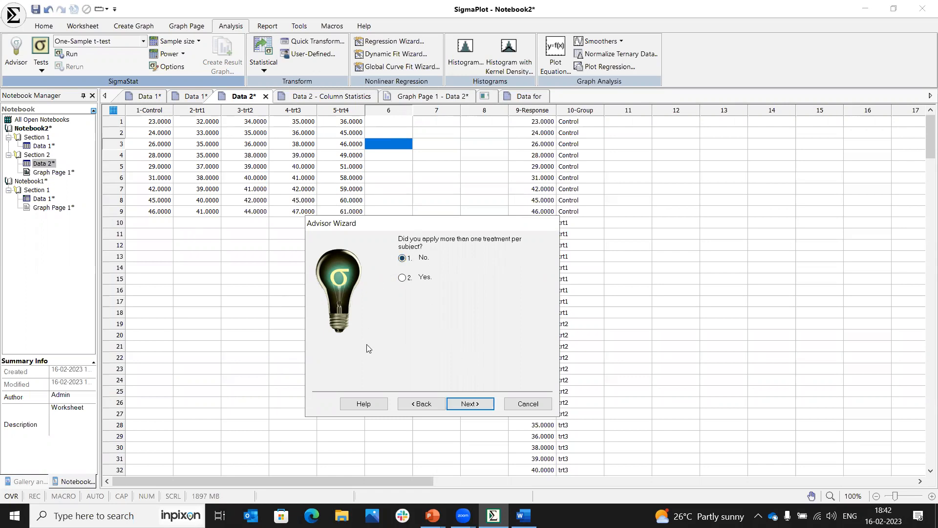
{"action": "left_click", "coordinate": [470, 403]}
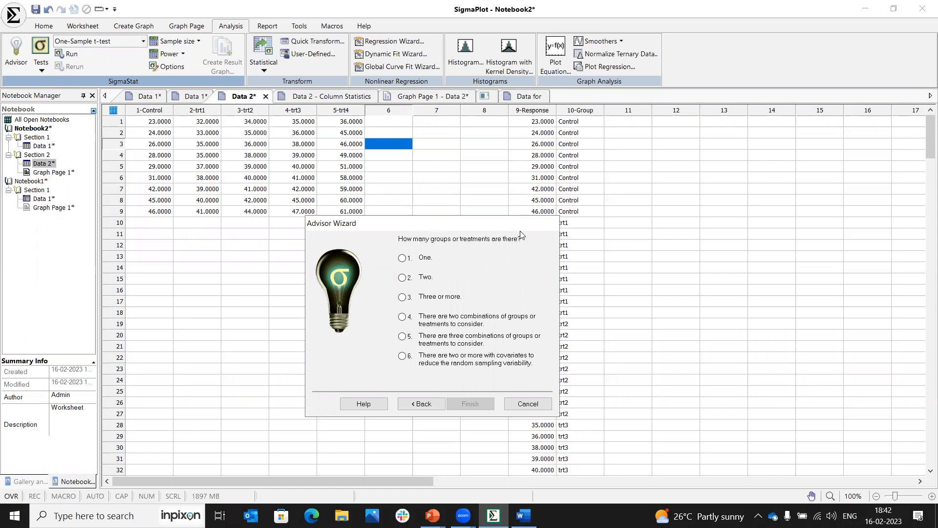
{"action": "left_click", "coordinate": [402, 297]}
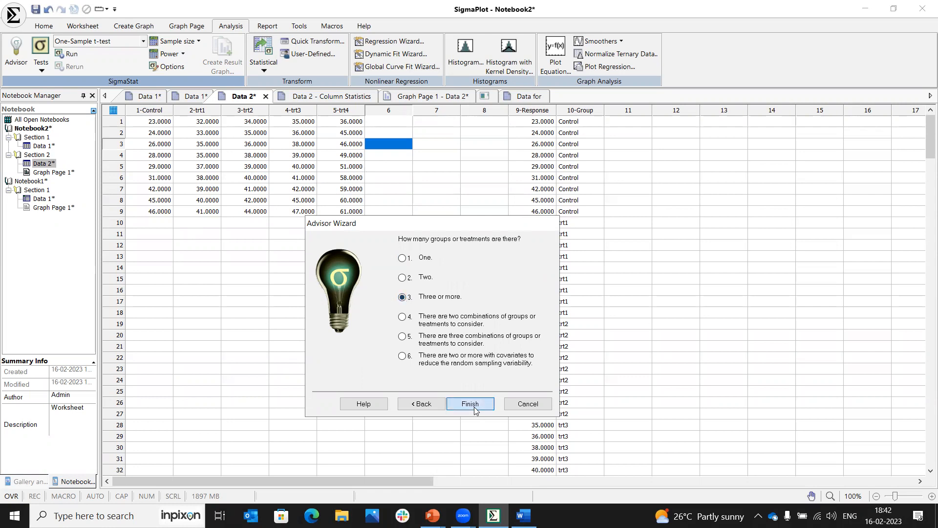
{"action": "left_click", "coordinate": [470, 404]}
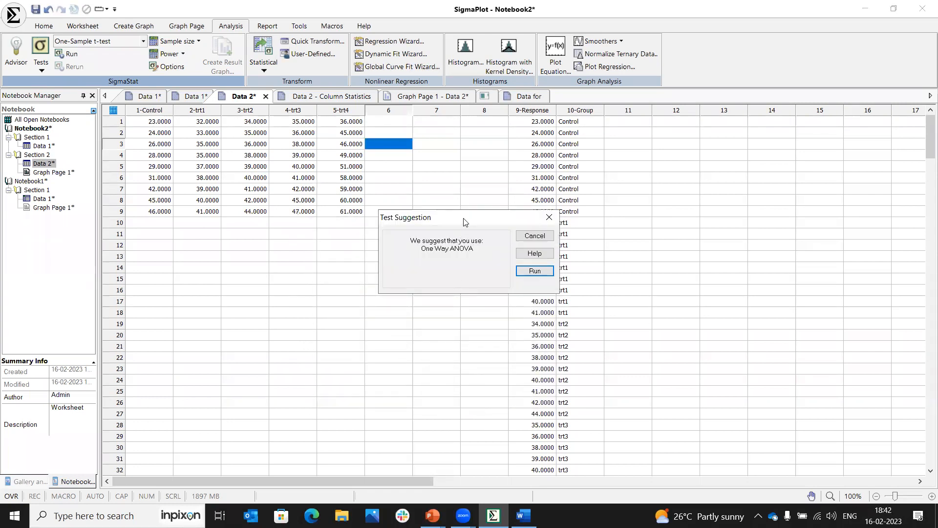
Run the suggested One Way ANOVA in Raw data format on worksheet columns Control through trt4
{"action": "left_click_drag", "start_coordinate": [464, 222], "coordinate": [431, 246]}
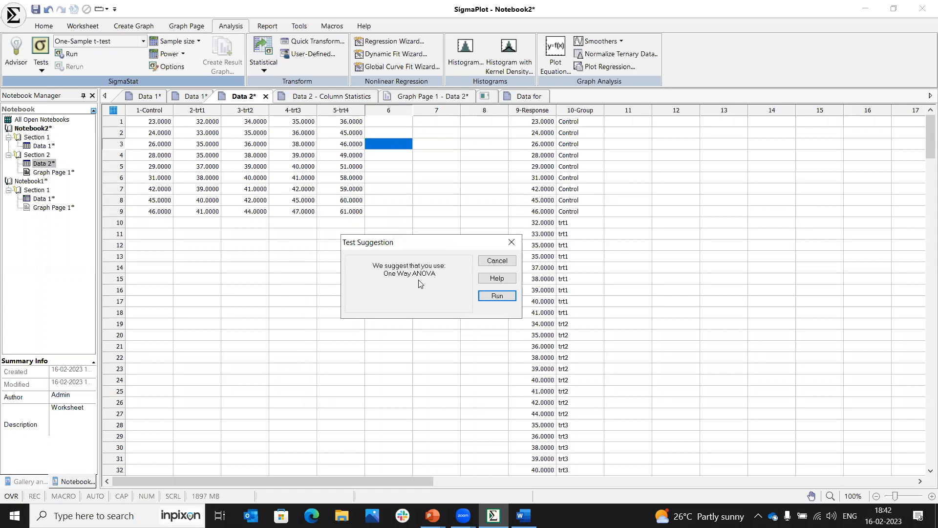
{"action": "left_click", "coordinate": [486, 297]}
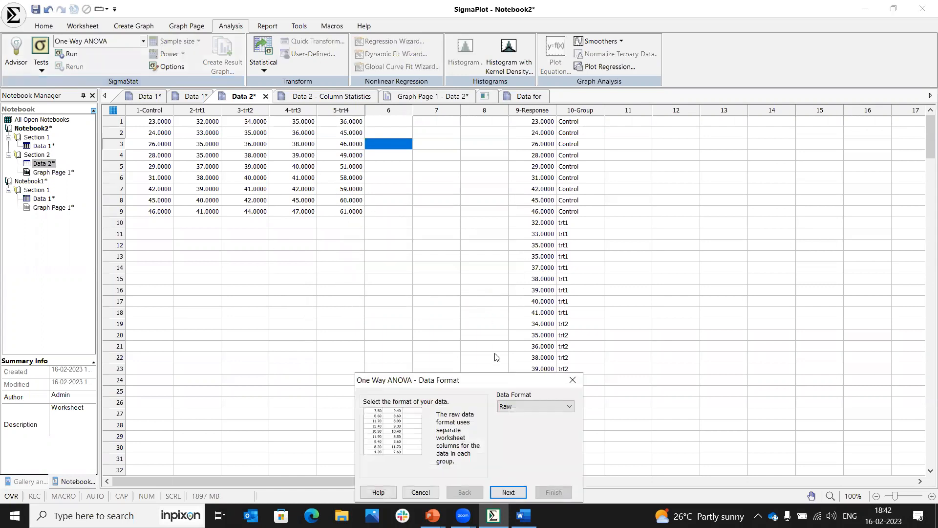
{"action": "left_click_drag", "start_coordinate": [468, 374], "coordinate": [393, 236]}
{"action": "left_click", "coordinate": [462, 267]}
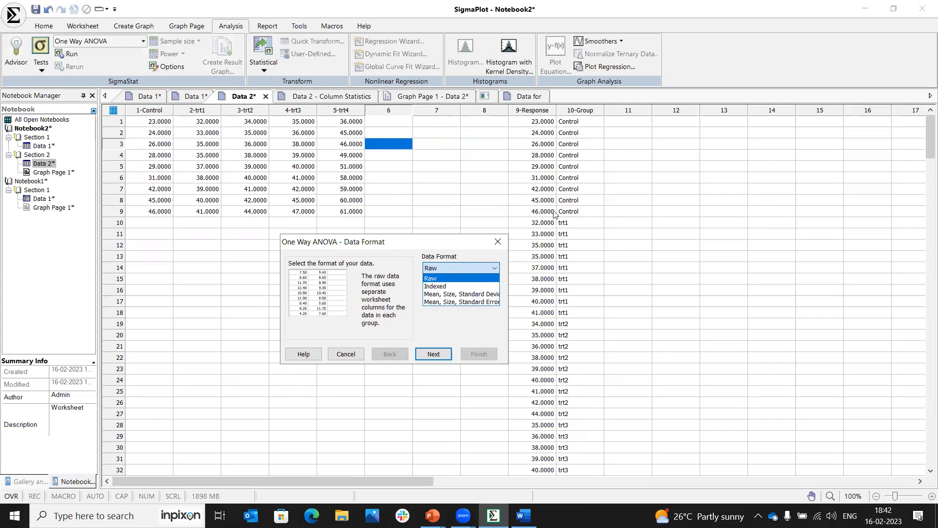
{"action": "left_click", "coordinate": [436, 278]}
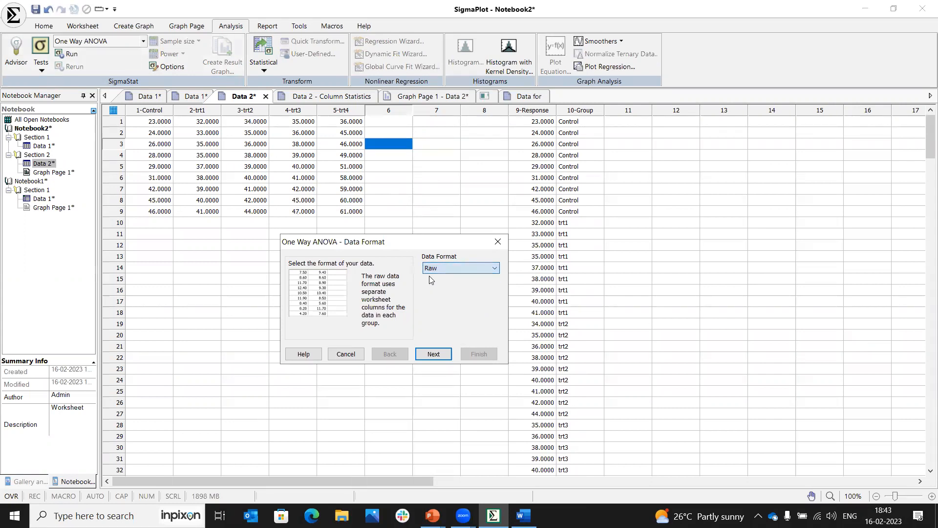
{"action": "left_click", "coordinate": [433, 355]}
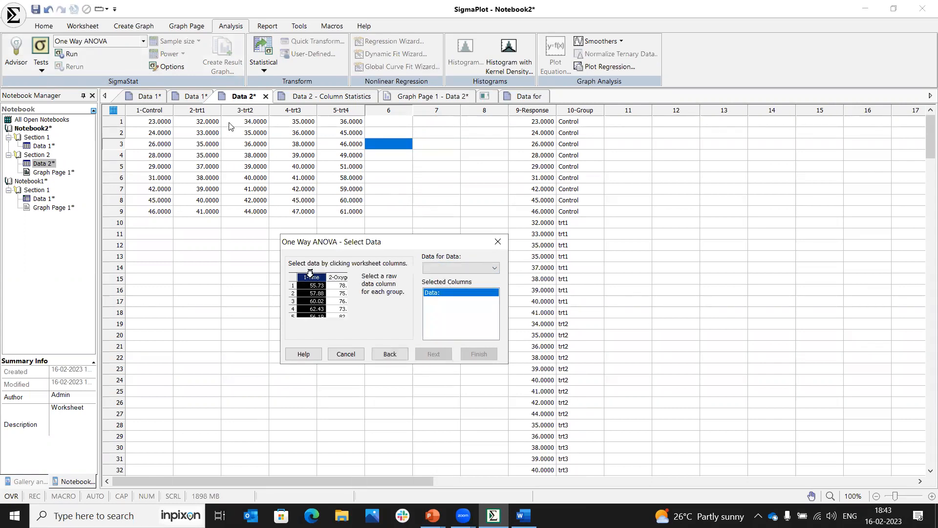
{"action": "left_click_drag", "start_coordinate": [156, 103], "coordinate": [340, 105]}
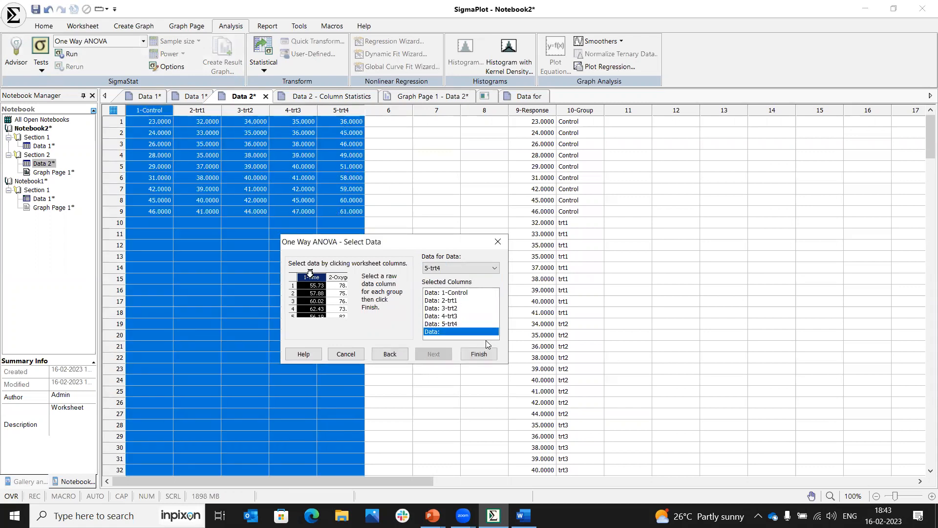
{"action": "left_click", "coordinate": [479, 354]}
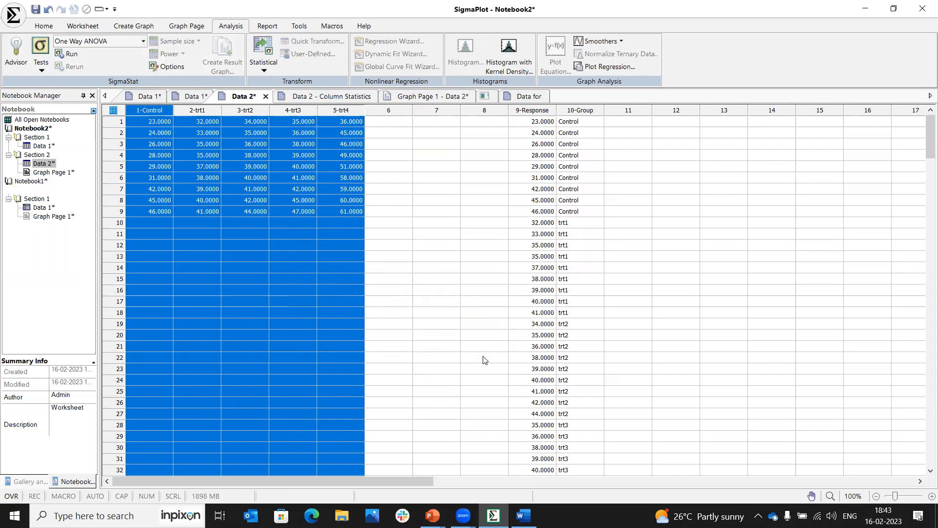
Accept the One Way ANOVA on Ranks and finish it with a Tukey all pairwise comparison of Factor A
{"action": "mouse_move", "coordinate": [456, 218]}
{"action": "left_mouse_down"}
{"action": "mouse_move", "coordinate": [433, 216]}
{"action": "mouse_move", "coordinate": [441, 228]}
{"action": "left_mouse_up"}
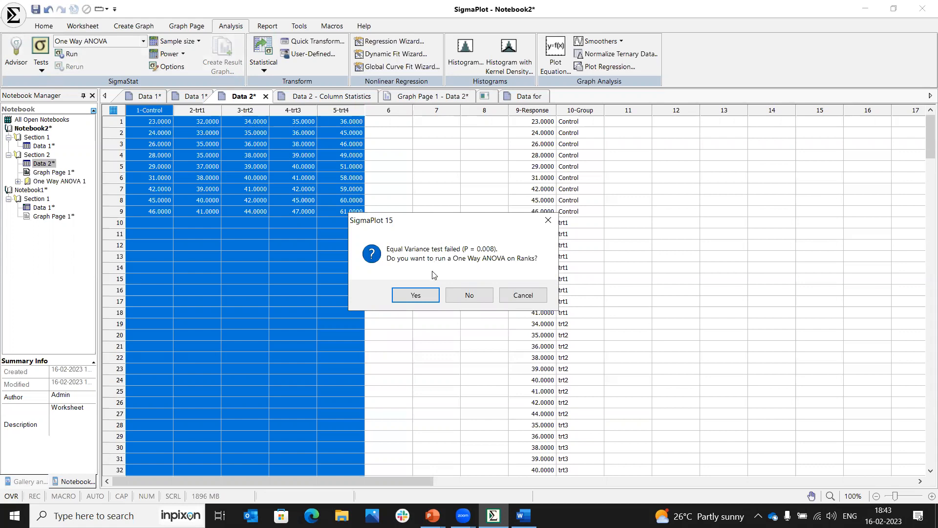
{"action": "left_click", "coordinate": [416, 295]}
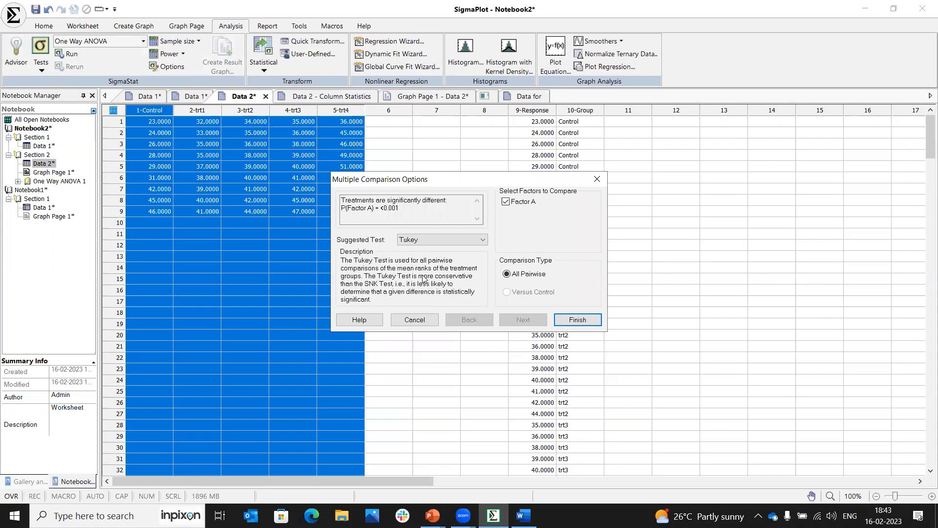
{"action": "left_click_drag", "start_coordinate": [405, 207], "coordinate": [338, 197]}
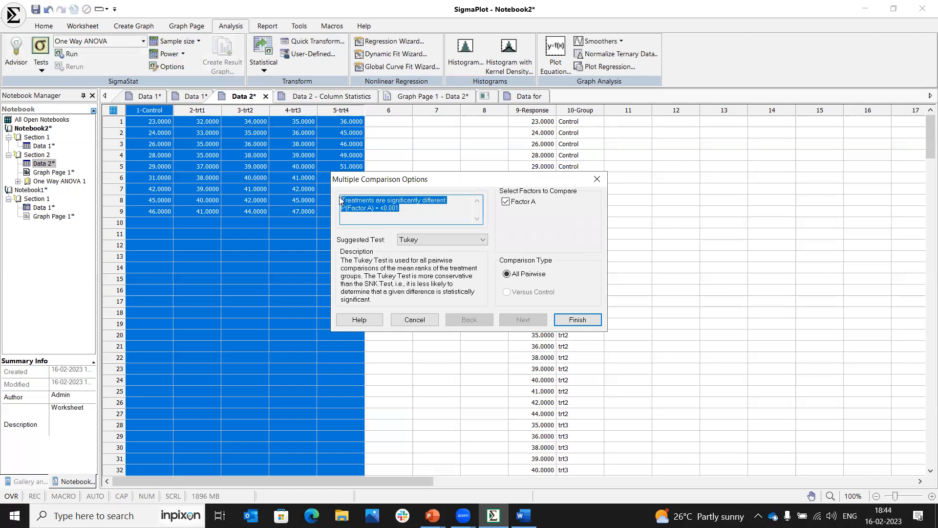
{"action": "left_click_drag", "start_coordinate": [401, 209], "coordinate": [342, 200]}
{"action": "left_click_drag", "start_coordinate": [401, 209], "coordinate": [378, 211]}
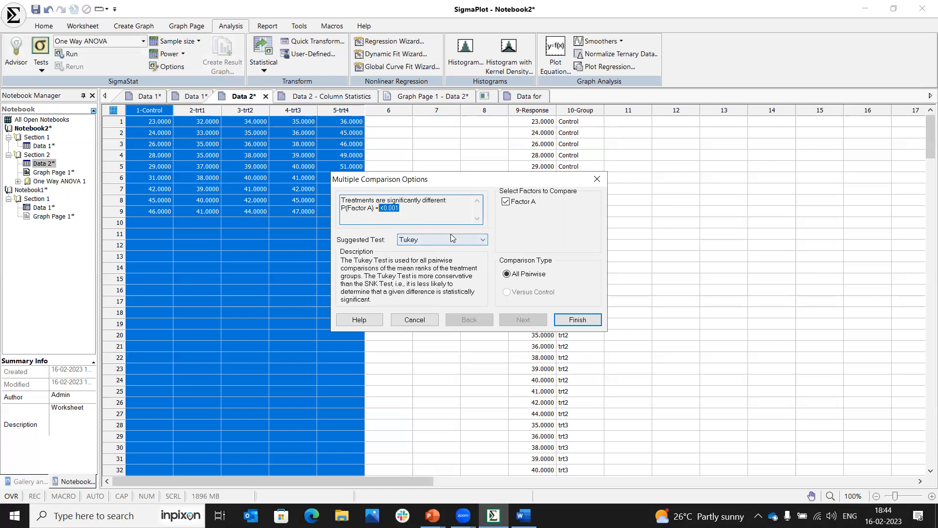
{"action": "left_click", "coordinate": [573, 320]}
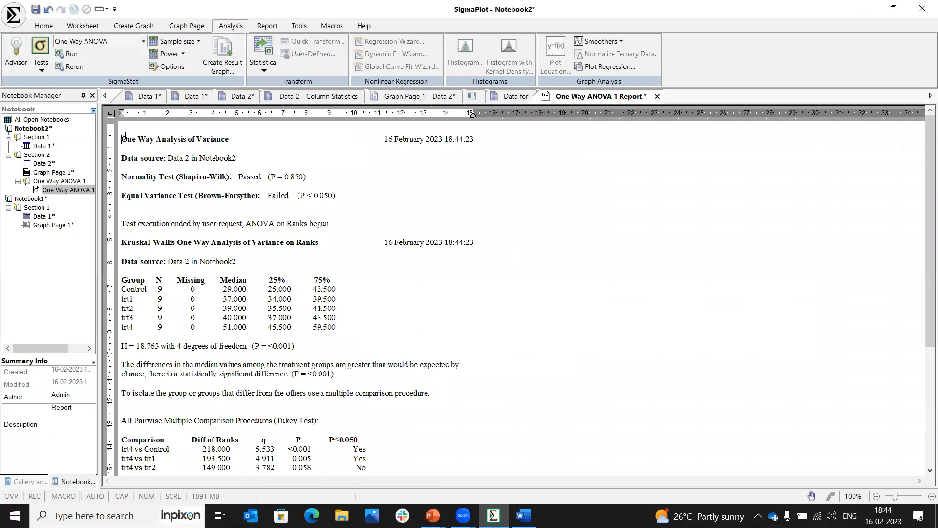
Examine the ANOVA report's assumption tests, the statement on differences in median values, and the Tukey pairwise comparison table
{"action": "left_click_drag", "start_coordinate": [122, 141], "coordinate": [331, 266]}
{"action": "left_click", "coordinate": [329, 262]}
{"action": "left_click", "coordinate": [261, 178]}
{"action": "left_click_drag", "start_coordinate": [261, 178], "coordinate": [291, 196]}
{"action": "left_click_drag", "start_coordinate": [123, 365], "coordinate": [335, 374]}
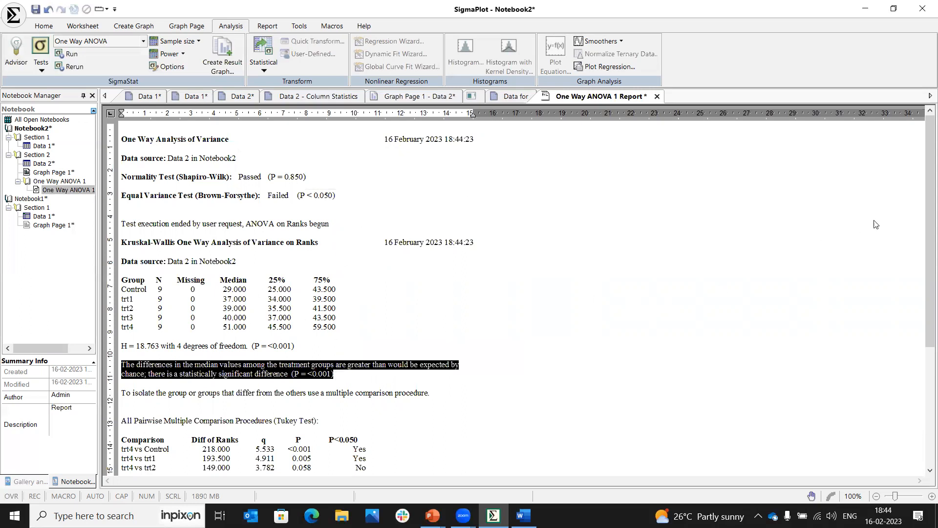
{"action": "left_click_drag", "start_coordinate": [924, 157], "coordinate": [924, 276]}
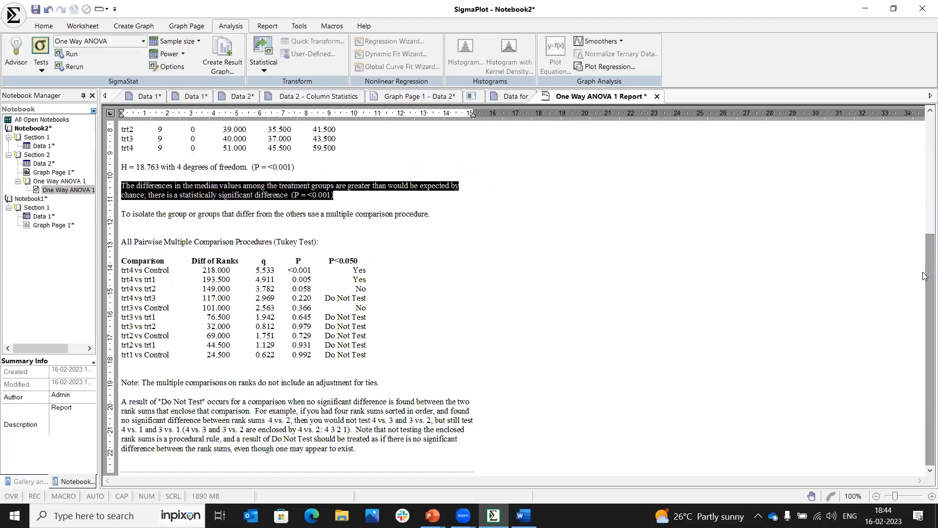
{"action": "left_click", "coordinate": [498, 250]}
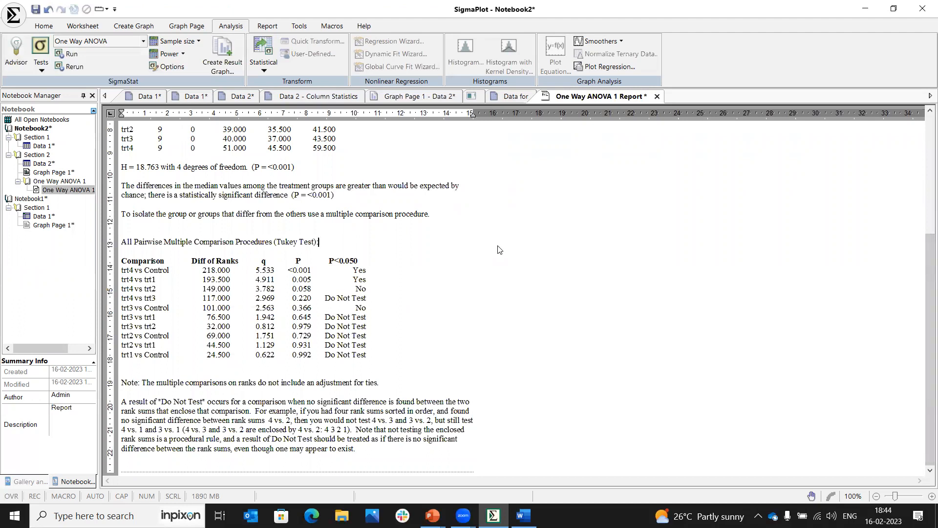
Create a Point Plot, a Box Plot and a Multiple Comparison Graph from the One Way ANOVA report
{"action": "right_click", "coordinate": [498, 250]}
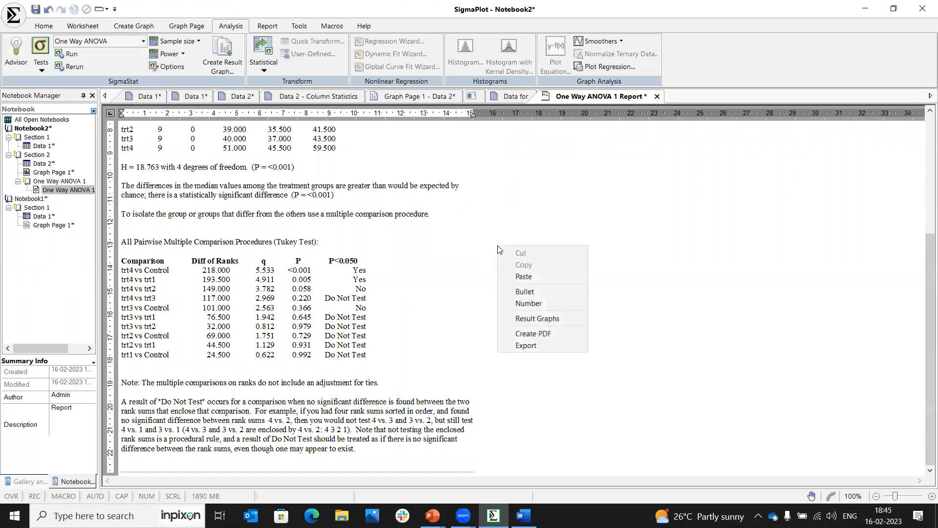
{"action": "left_click", "coordinate": [528, 319]}
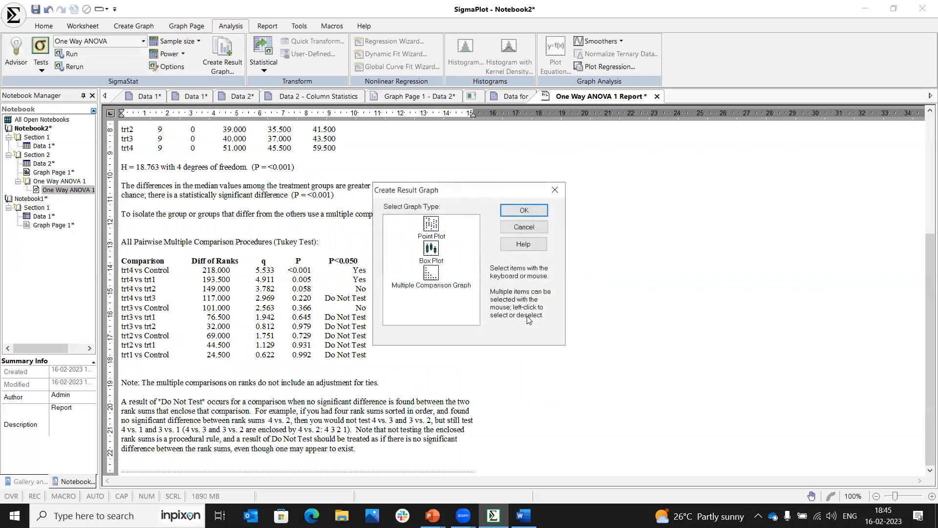
{"action": "left_click", "coordinate": [438, 225]}
{"action": "left_click", "coordinate": [437, 255]}
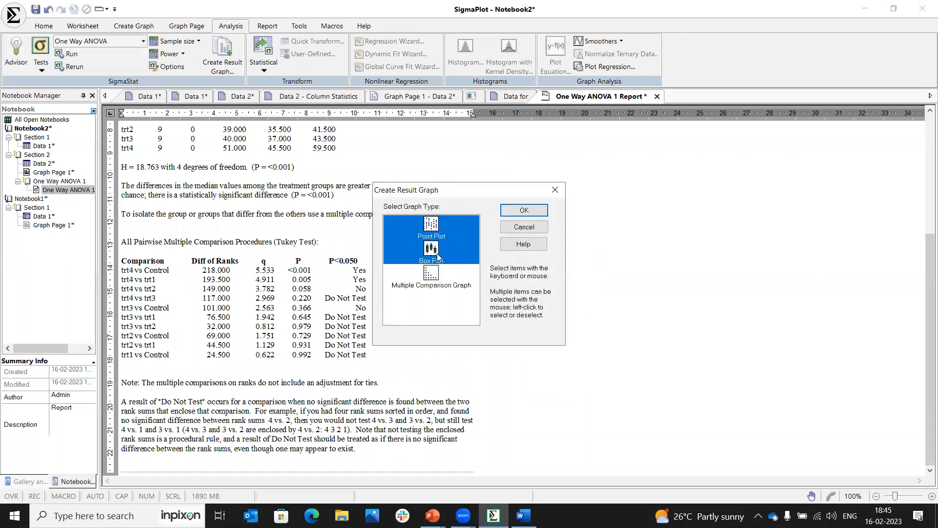
{"action": "left_click", "coordinate": [437, 279]}
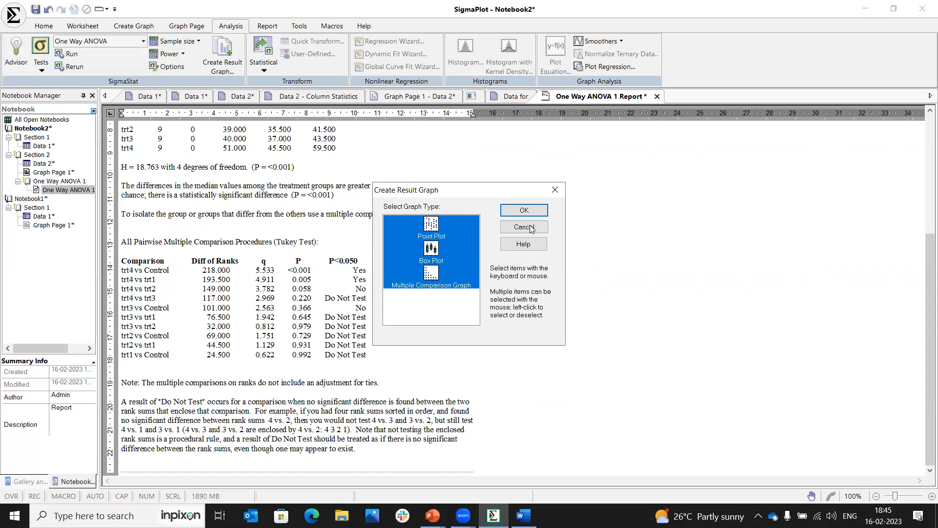
{"action": "left_click", "coordinate": [524, 210]}
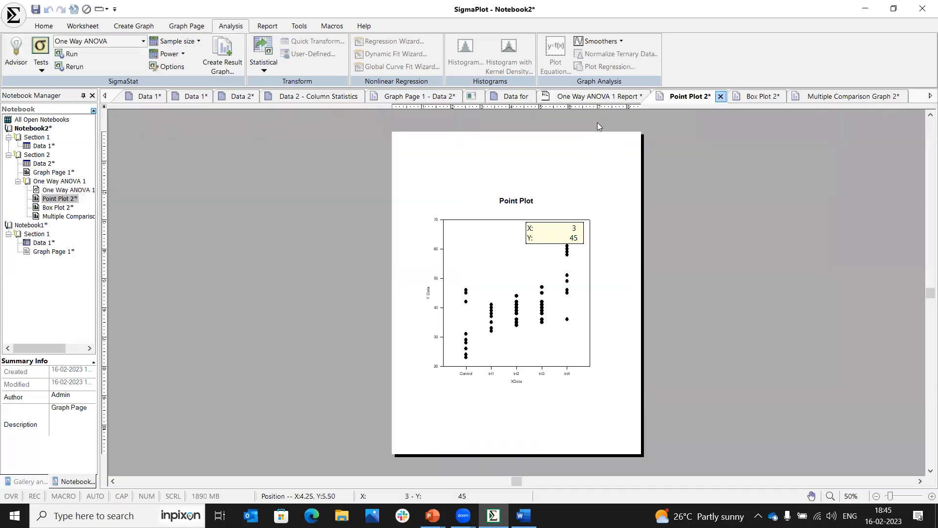
Look over the Multiple Comparison Graph and the Box Plot at 75% zoom, and return to the One Way ANOVA report
{"action": "left_click", "coordinate": [763, 96]}
{"action": "left_click", "coordinate": [811, 97]}
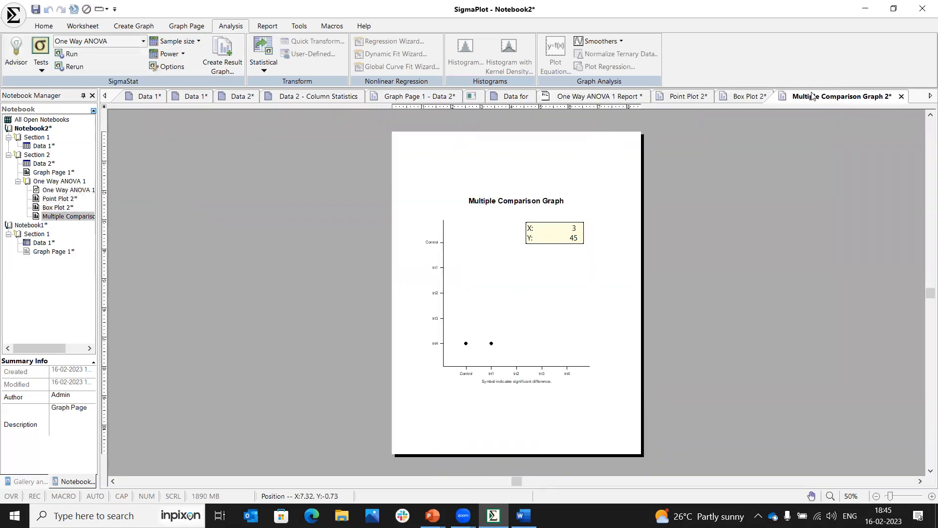
{"action": "left_click", "coordinate": [763, 98]}
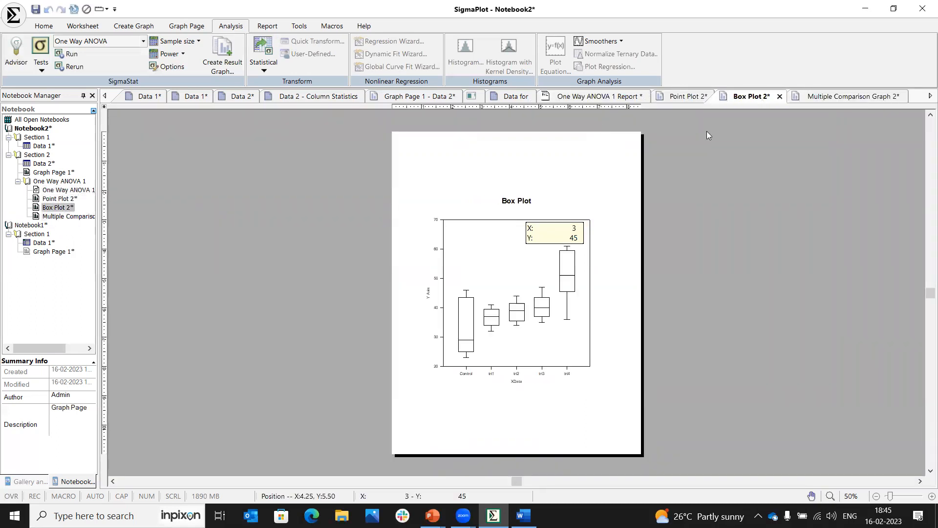
{"action": "right_click", "coordinate": [472, 184]}
{"action": "left_click", "coordinate": [501, 267]}
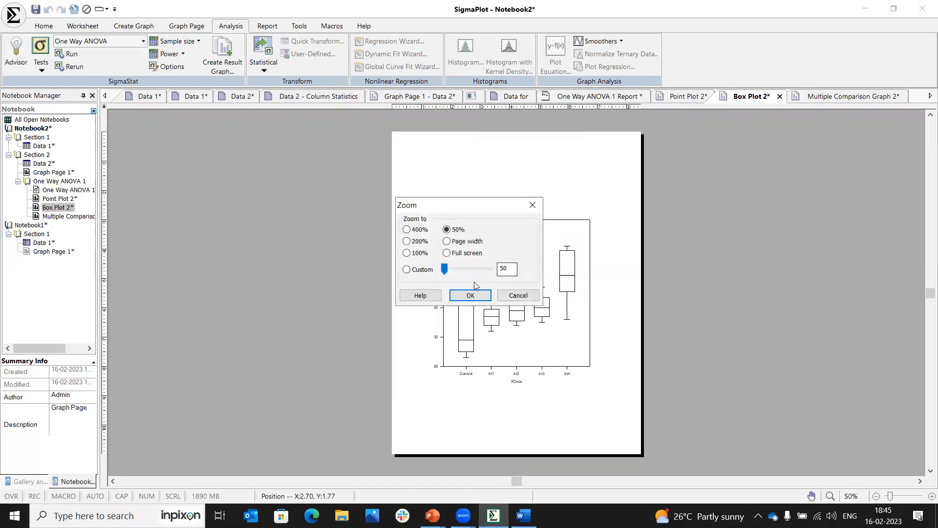
{"action": "left_click", "coordinate": [466, 265]}
{"action": "left_click", "coordinate": [482, 297]}
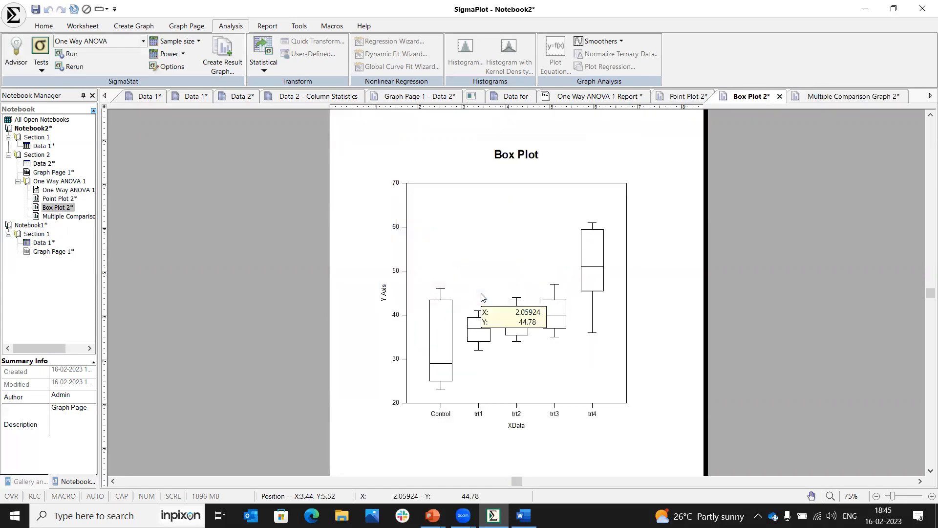
{"action": "left_click", "coordinate": [600, 97]}
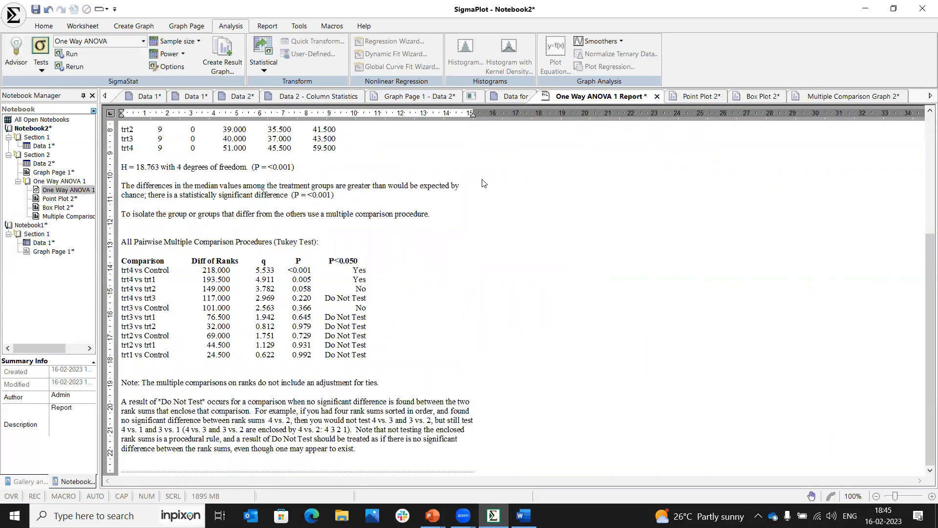
Look over the PDF export options for the One Way ANOVA report, including document protection, and cancel the export
{"action": "left_click_drag", "start_coordinate": [122, 161], "coordinate": [354, 371]}
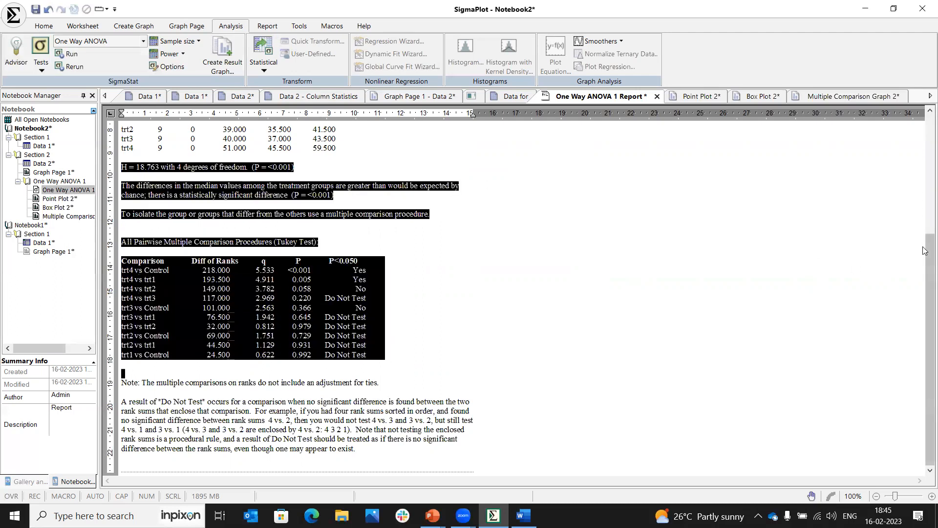
{"action": "left_click", "coordinate": [729, 269]}
{"action": "right_click", "coordinate": [567, 248]}
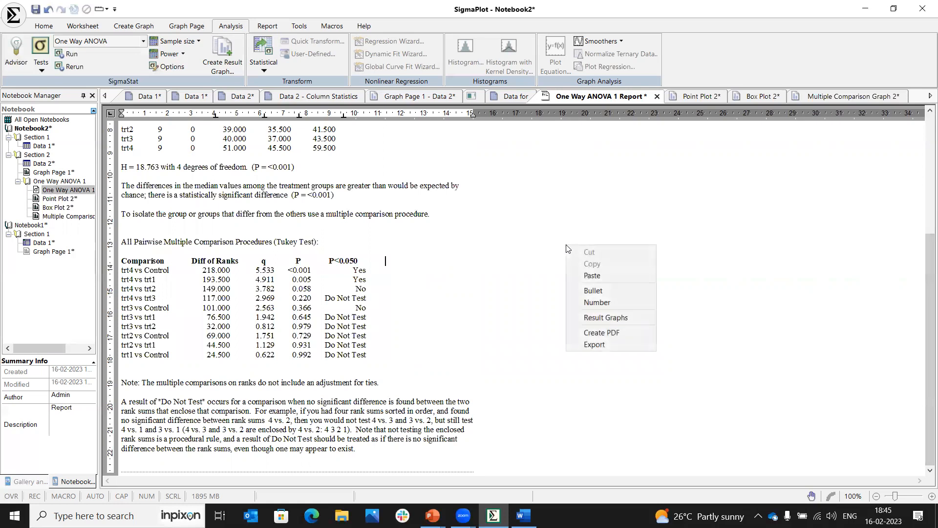
{"action": "left_click", "coordinate": [603, 332]}
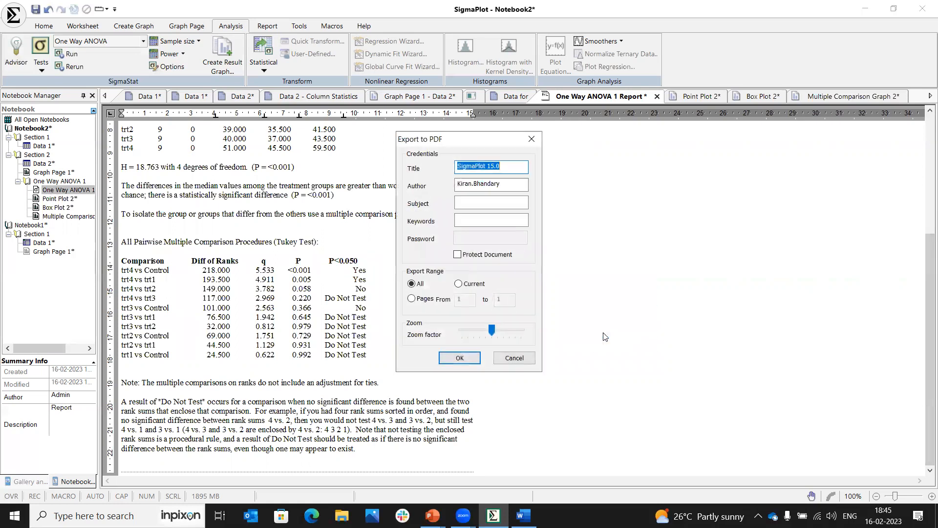
{"action": "left_click", "coordinate": [458, 254]}
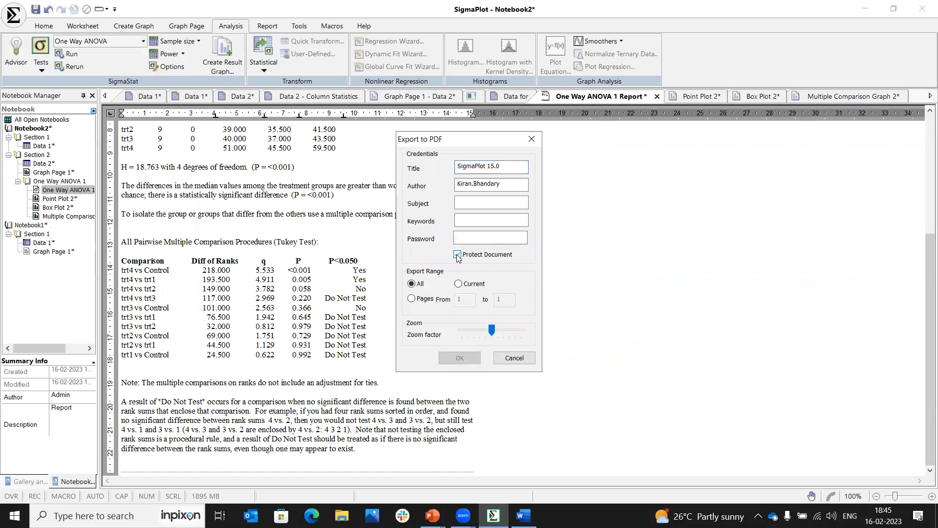
{"action": "left_click", "coordinate": [532, 139]}
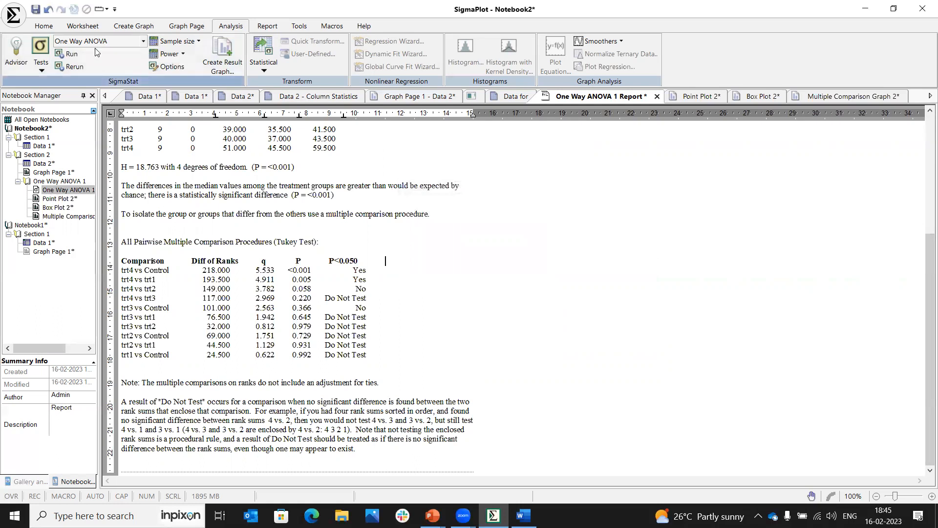
Look over the file formats available for exporting the One Way ANOVA report and cancel without saving
{"action": "left_click", "coordinate": [38, 25]}
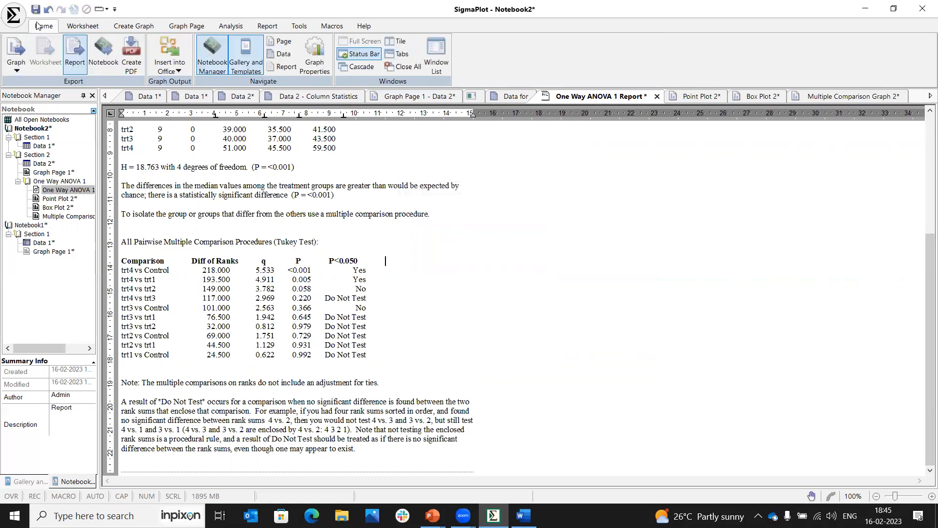
{"action": "left_click", "coordinate": [68, 67]}
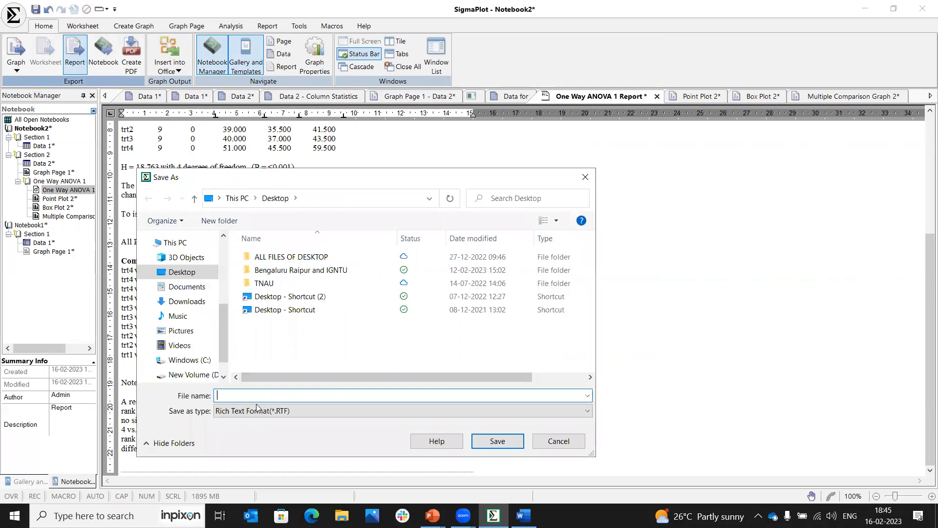
{"action": "left_click", "coordinate": [256, 410]}
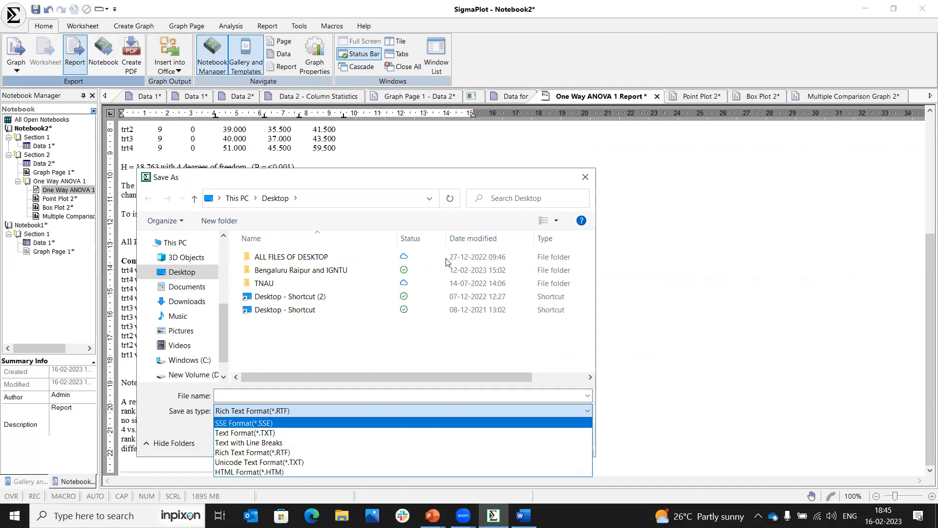
{"action": "left_click", "coordinate": [585, 176]}
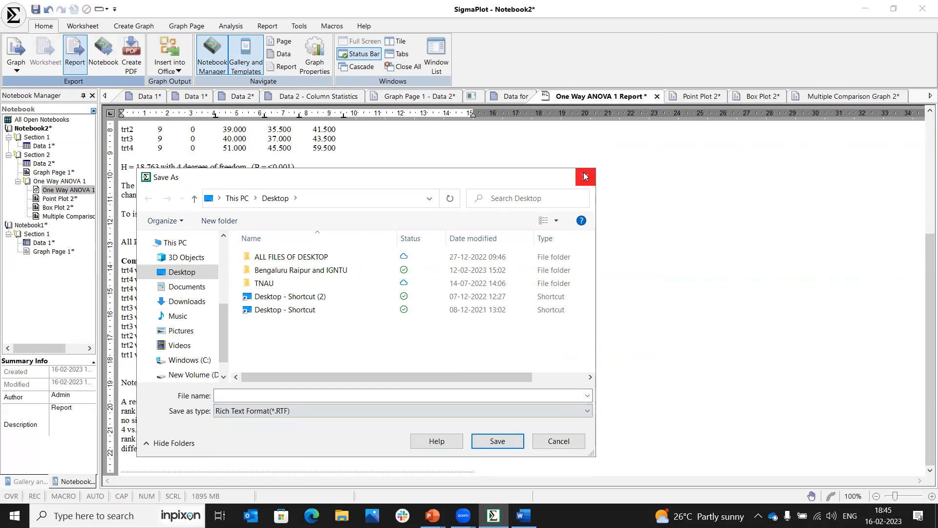
{"action": "left_click", "coordinate": [584, 175]}
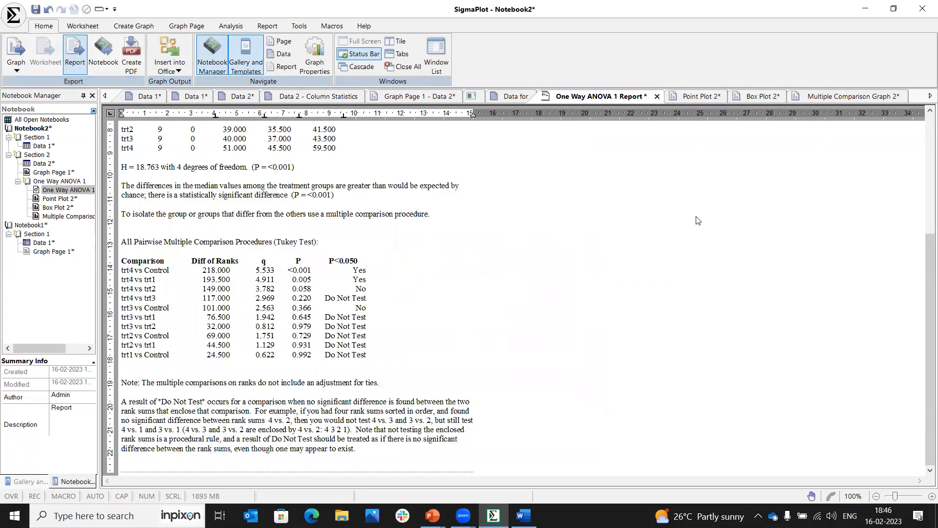
Try editing the first Data source line of the One Way ANOVA report and return to the Data 2 worksheet
{"action": "left_click_drag", "start_coordinate": [927, 257], "coordinate": [921, 153]}
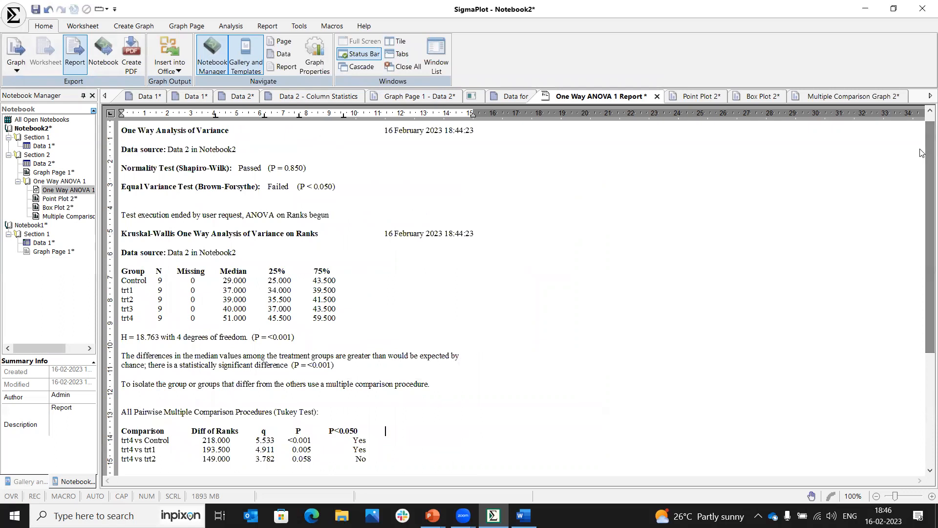
{"action": "left_click", "coordinate": [244, 151]}
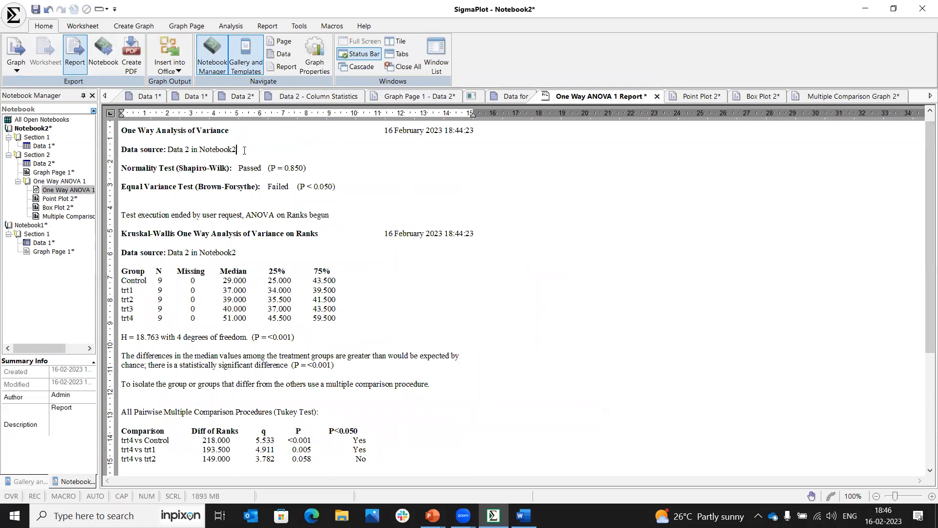
{"action": "key", "text": "BackSpace"}
{"action": "left_click", "coordinate": [231, 27]}
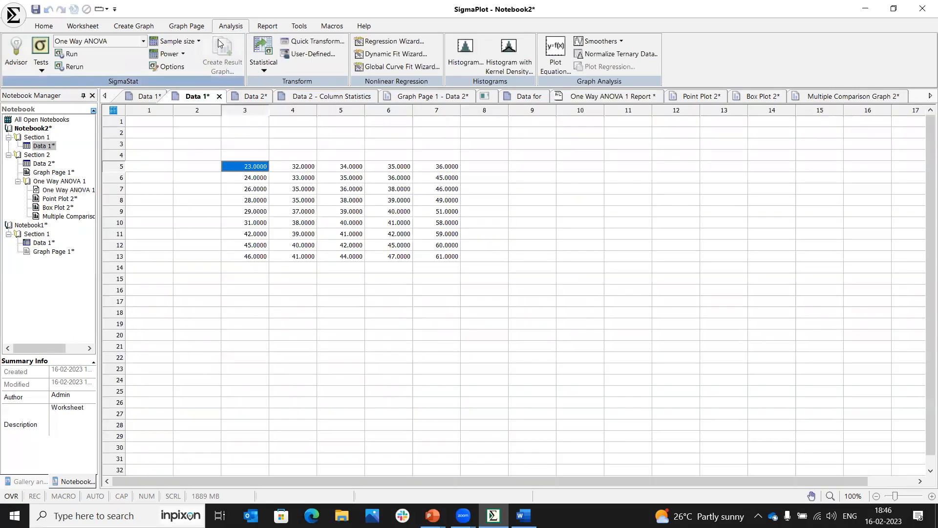
{"action": "left_click", "coordinate": [249, 96]}
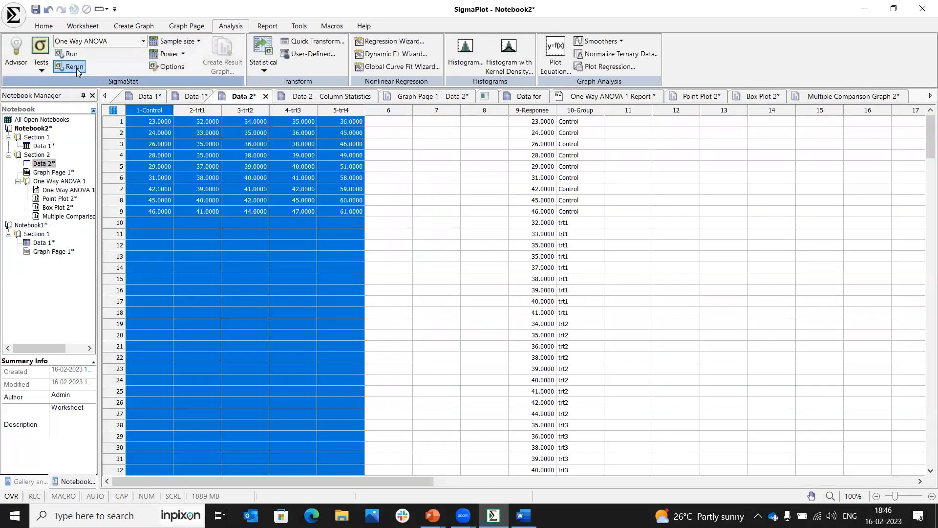
Look through the available statistical tests, from Describe Data to Regression and Survival, and the tests offered for sample size calculation
{"action": "left_click", "coordinate": [43, 70]}
{"action": "mouse_move", "coordinate": [61, 83]}
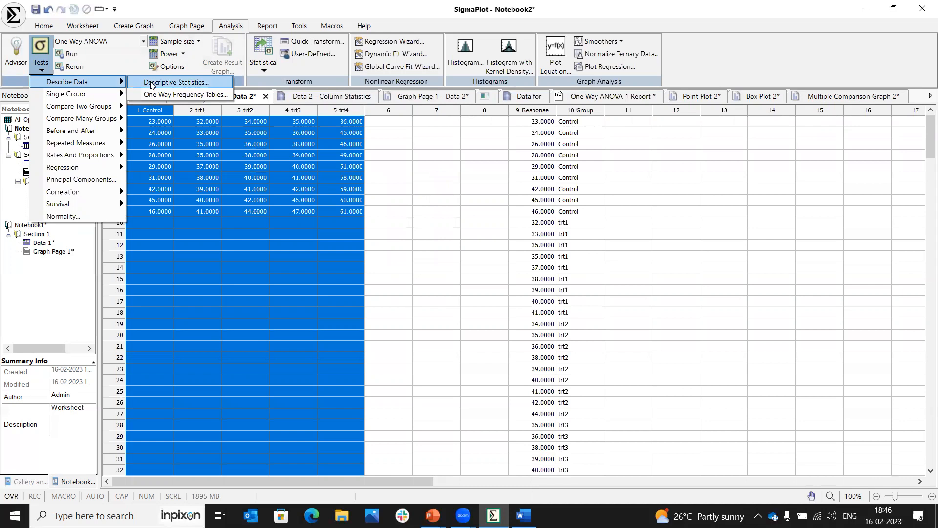
{"action": "mouse_move", "coordinate": [90, 95]}
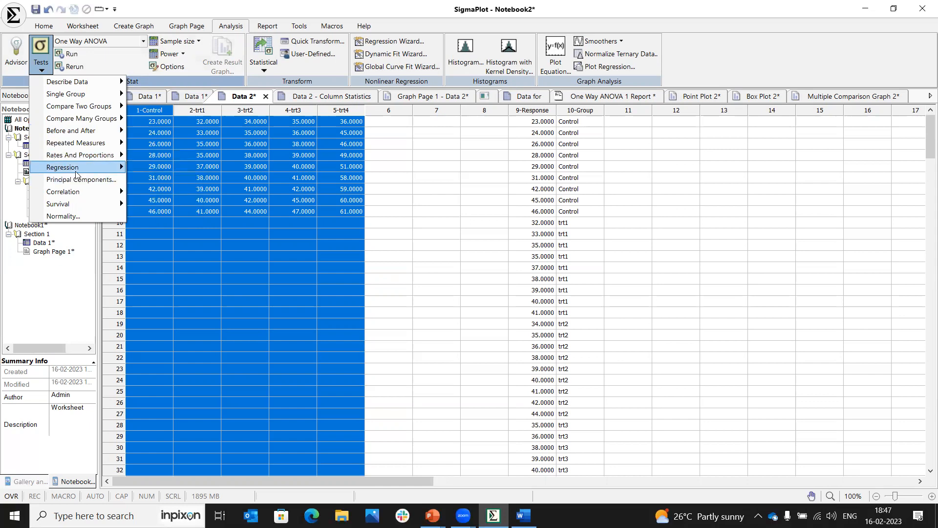
{"action": "mouse_move", "coordinate": [81, 169]}
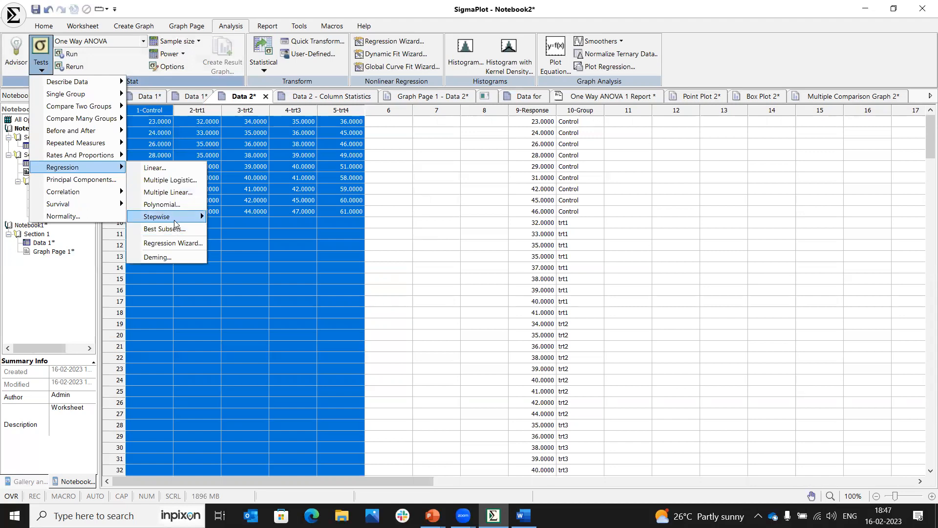
{"action": "mouse_move", "coordinate": [178, 213]}
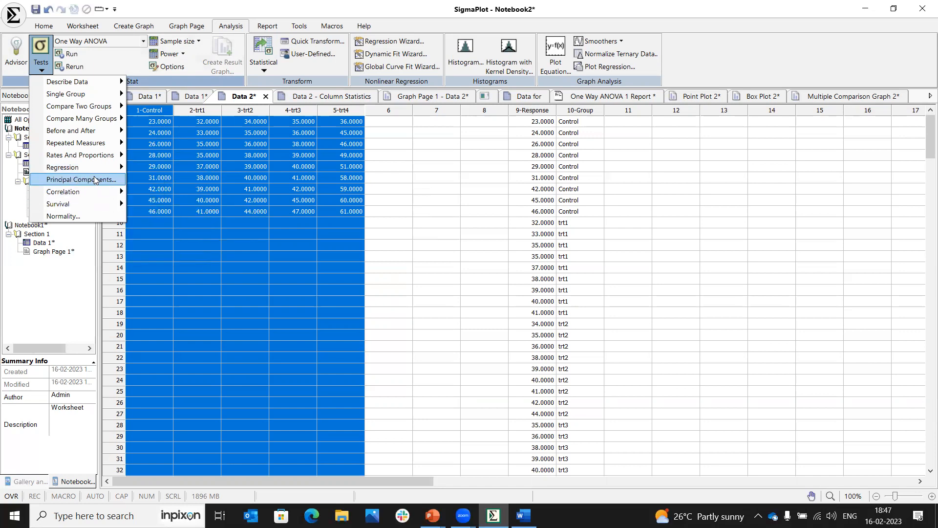
{"action": "mouse_move", "coordinate": [76, 192]}
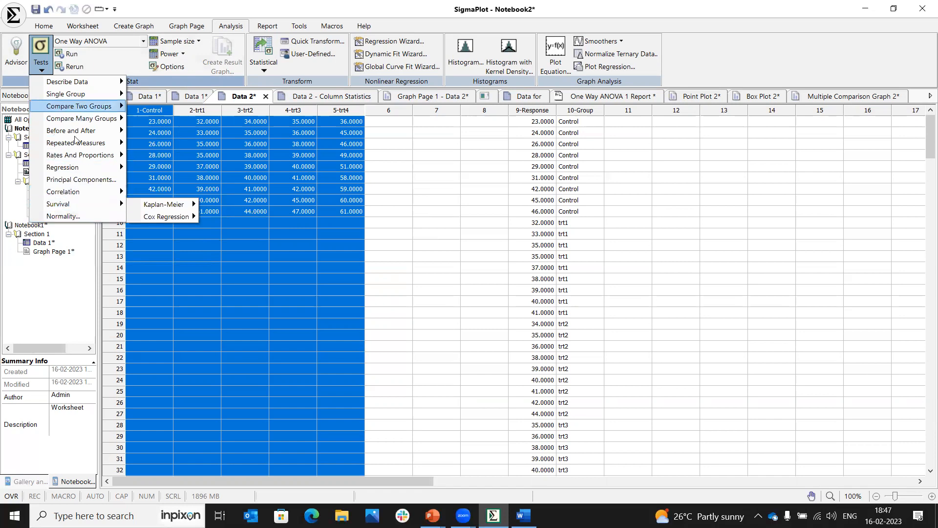
{"action": "left_click", "coordinate": [176, 167]}
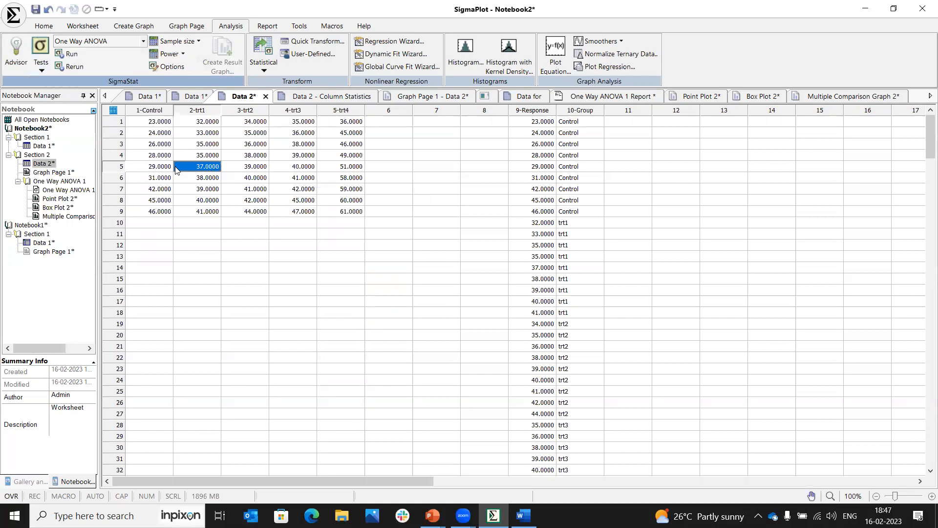
{"action": "left_click", "coordinate": [199, 41]}
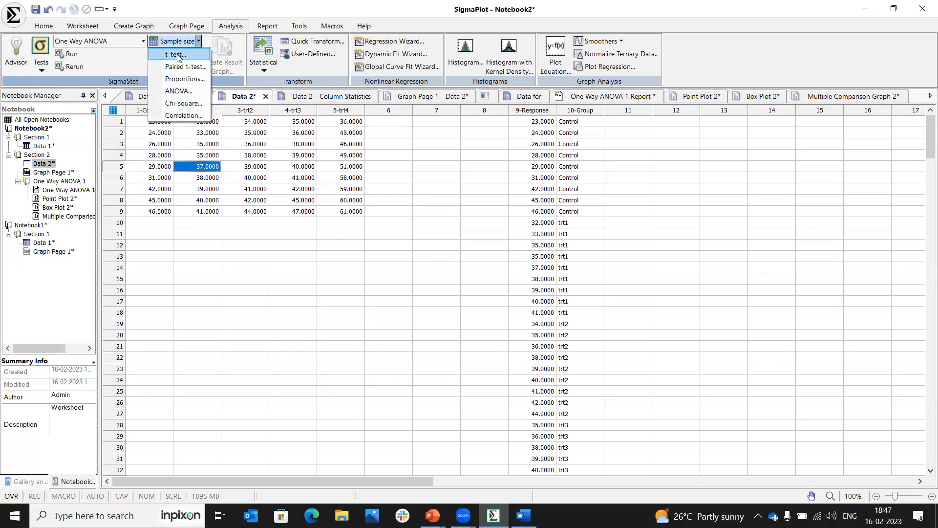
{"action": "left_click", "coordinate": [275, 188]}
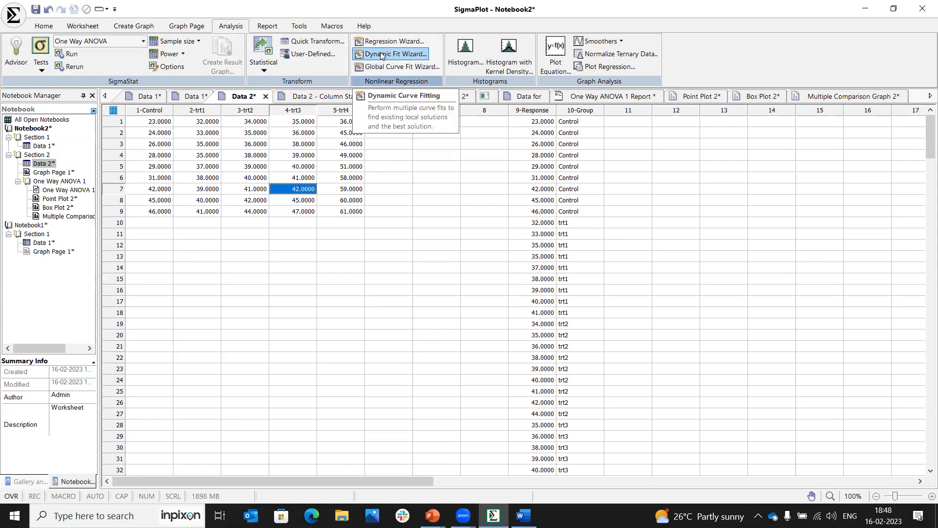
Start a nonlinear curve fit and select the Single, 3 Parameter equation from the Exponential Decay category
{"action": "left_click", "coordinate": [381, 55]}
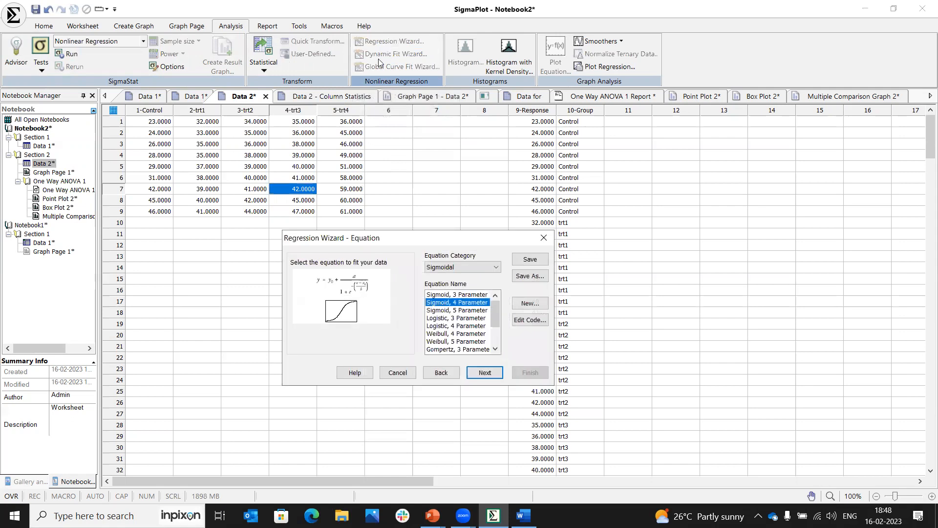
{"action": "left_click", "coordinate": [457, 264]}
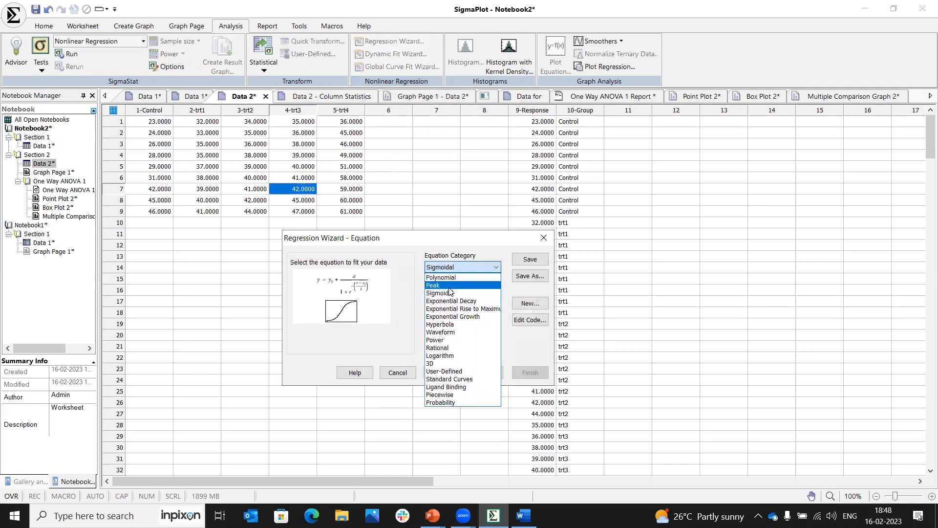
{"action": "left_click", "coordinate": [476, 302]}
{"action": "left_click", "coordinate": [468, 304]}
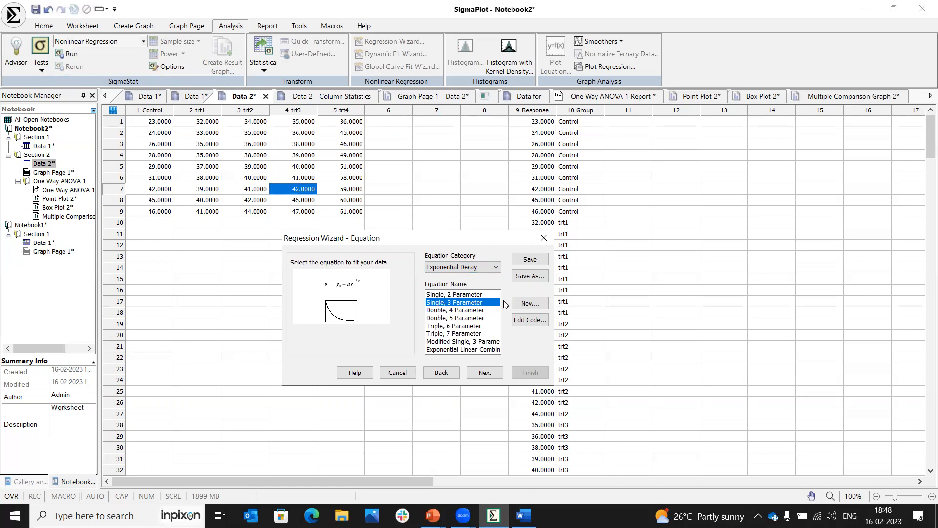
Add the equation's code as a new equation named Single, 3 Parameterxyz and append +x^5 to its formula
{"action": "left_click", "coordinate": [535, 321]}
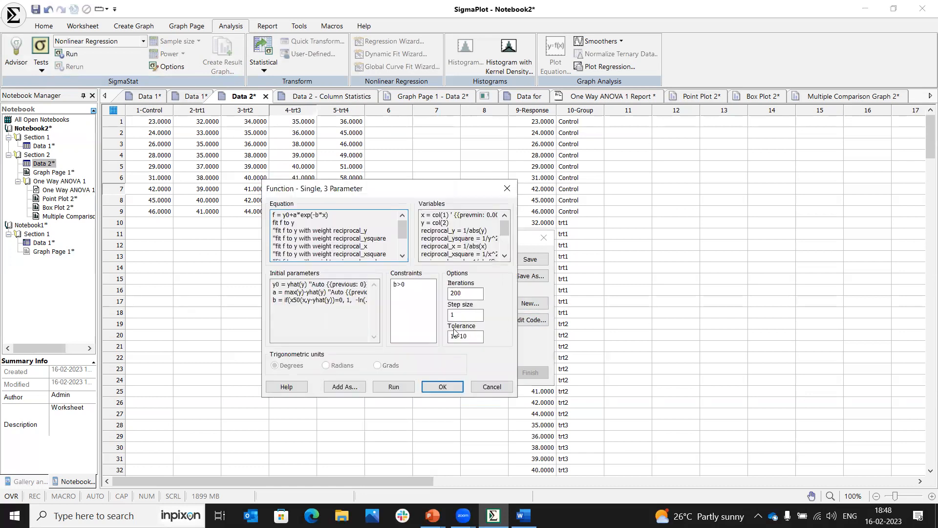
{"action": "left_click", "coordinate": [344, 386]}
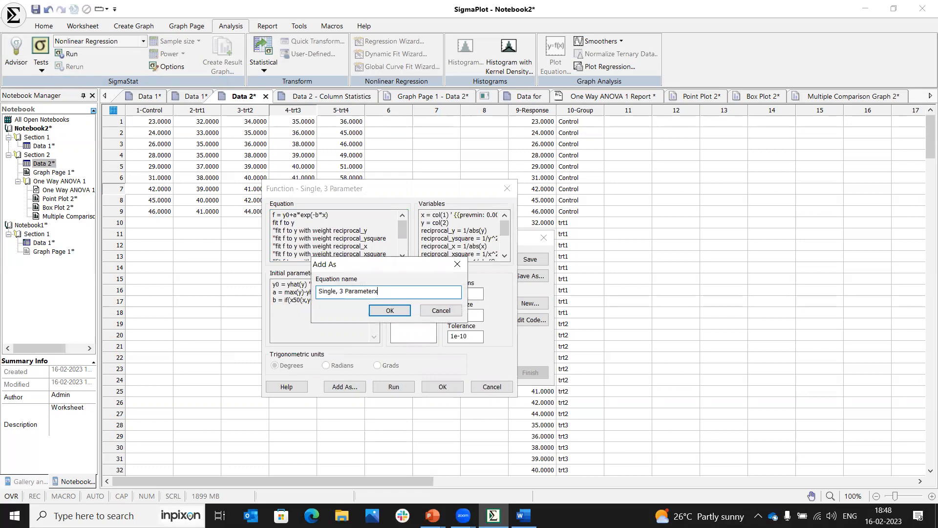
{"action": "left_click", "coordinate": [390, 311]}
{"action": "left_click", "coordinate": [338, 217]}
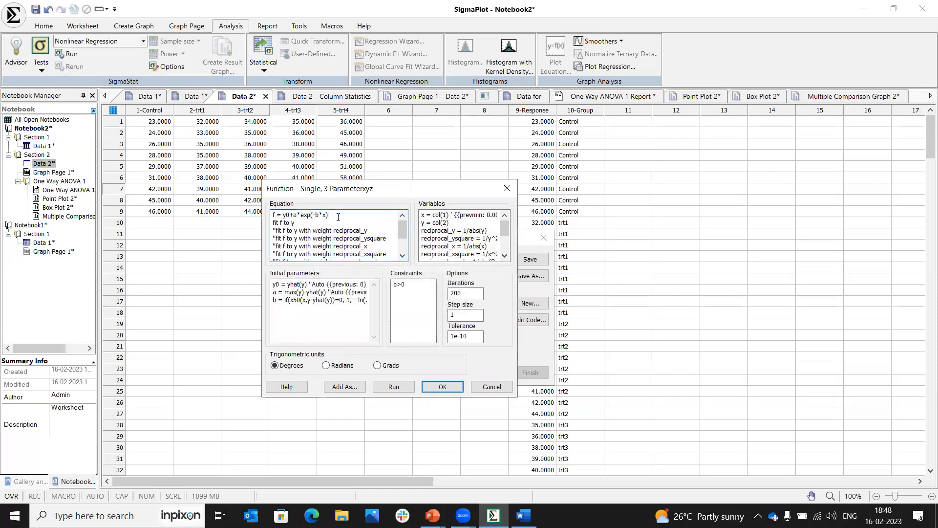
{"action": "type", "text": "+x^5"}
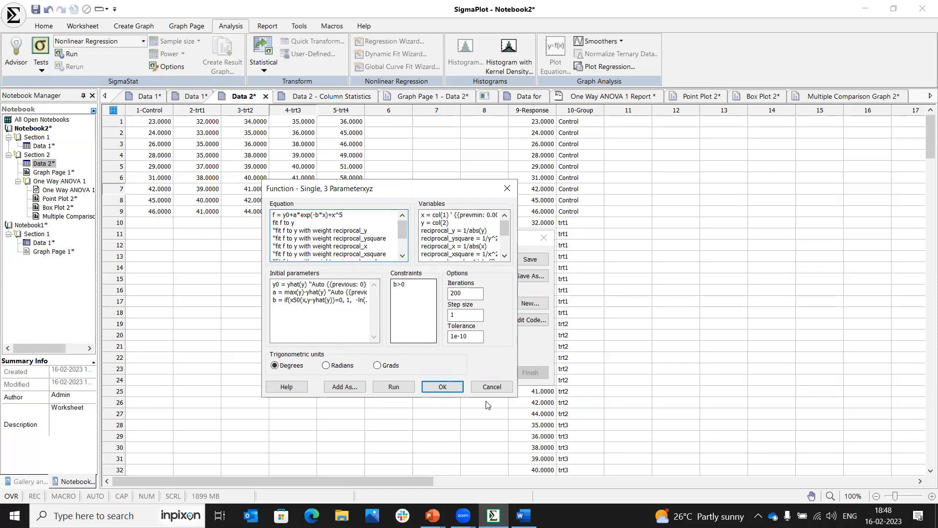
{"action": "left_click", "coordinate": [441, 389]}
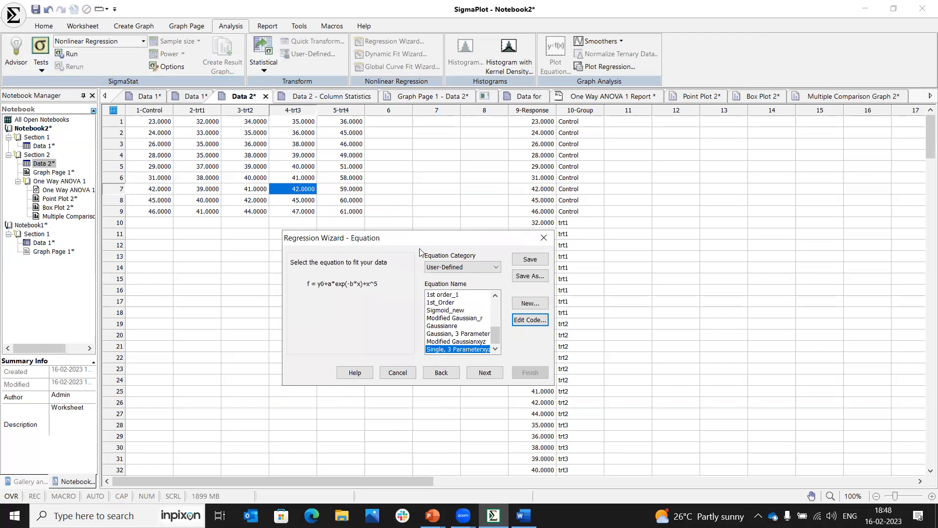
Fit the user-defined equation f = y0+a*exp(-b*x)+x^5 with column 4-trt3 as both the x and y variable
{"action": "left_click", "coordinate": [486, 373]}
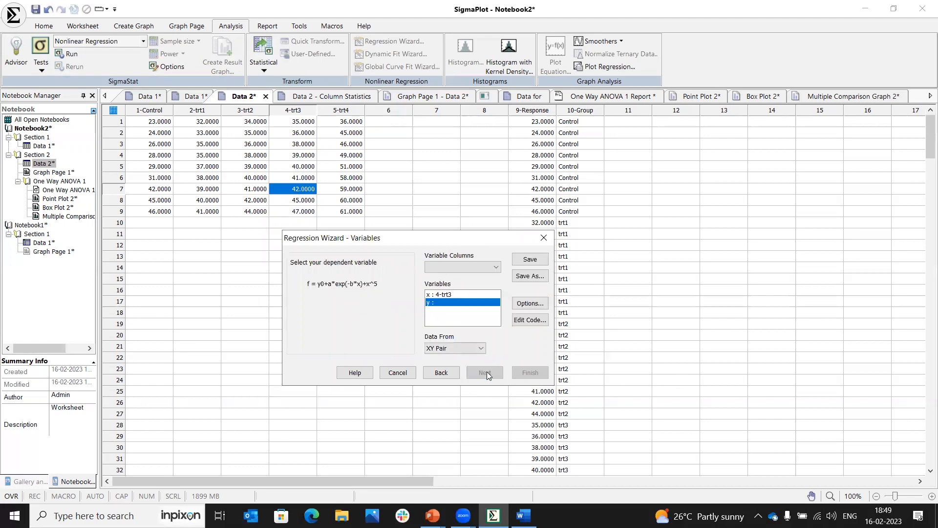
{"action": "left_click_drag", "start_coordinate": [297, 121], "coordinate": [298, 177]}
{"action": "left_click", "coordinate": [490, 372]}
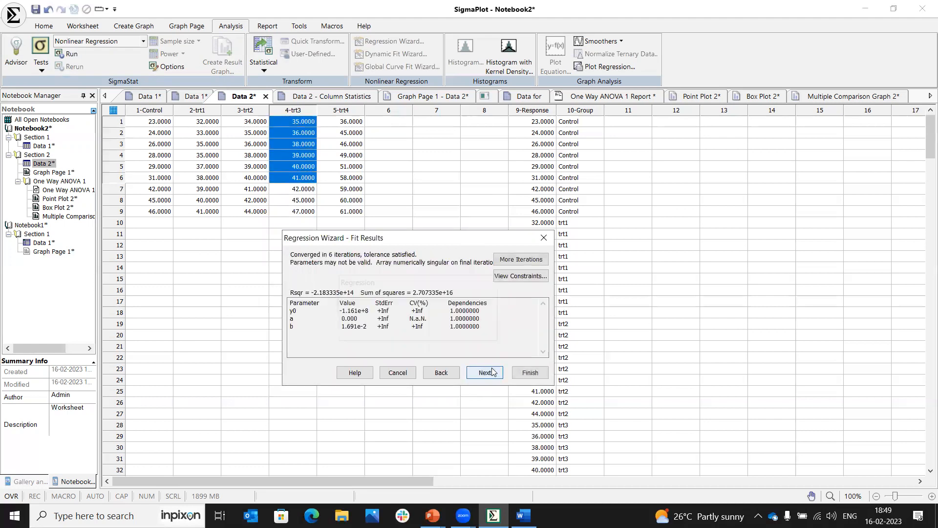
{"action": "left_click", "coordinate": [492, 371]}
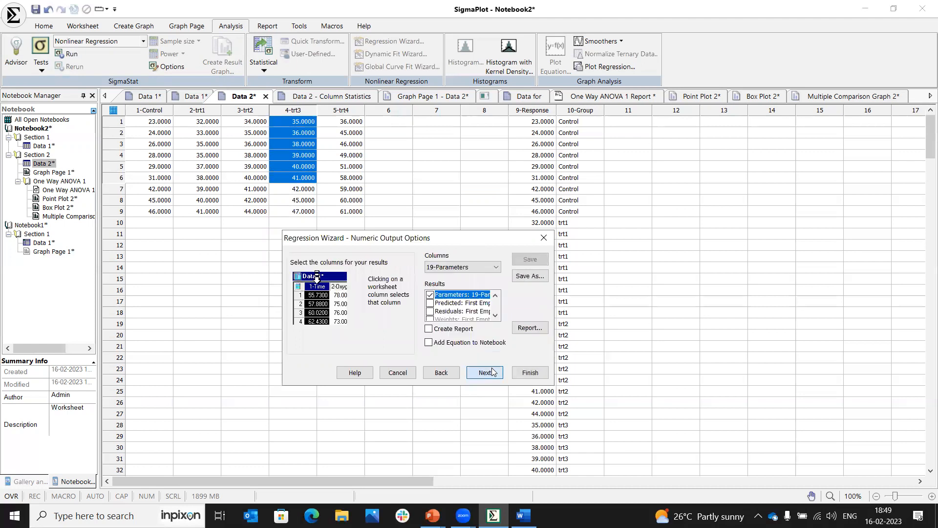
Finish the regression with a report and a new results graph as outputs
{"action": "left_click", "coordinate": [428, 328]}
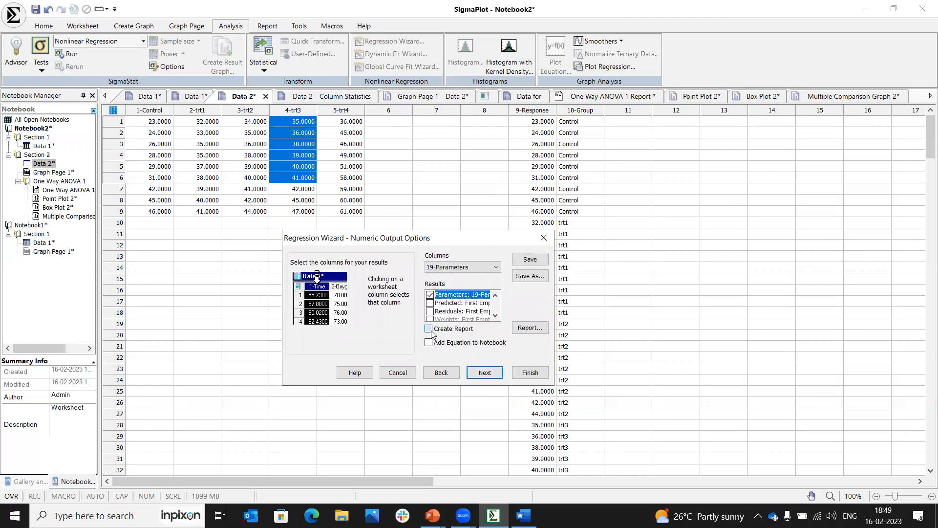
{"action": "left_click", "coordinate": [484, 372]}
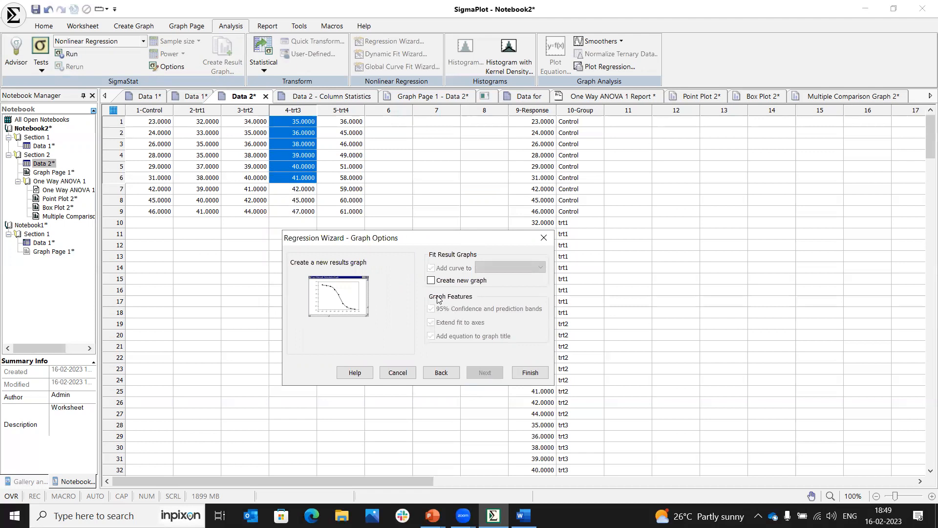
{"action": "left_click", "coordinate": [431, 280]}
{"action": "left_click", "coordinate": [529, 374]}
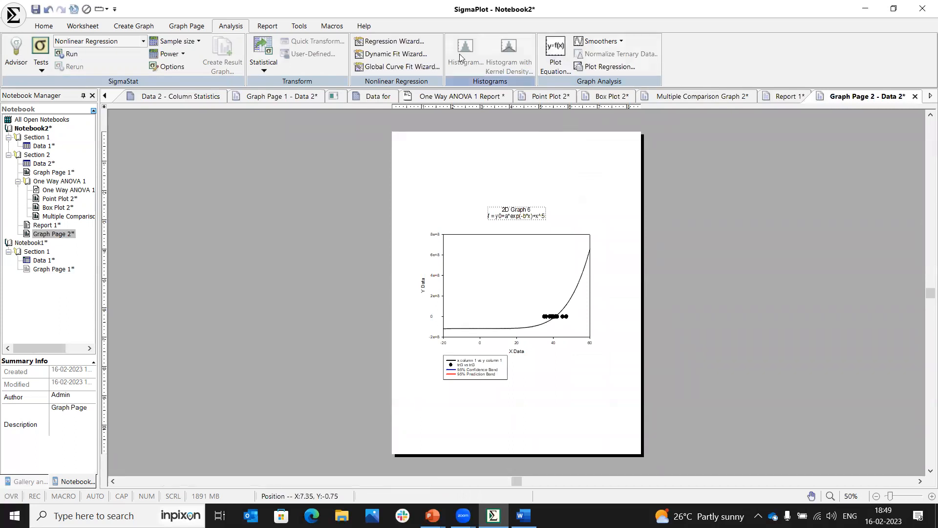
Start a 3D data smoother on the embedded data worksheet with 2-trt1 as X, 3-trt2 as Y and 4-trt3 as Z
{"action": "left_click", "coordinate": [369, 69]}
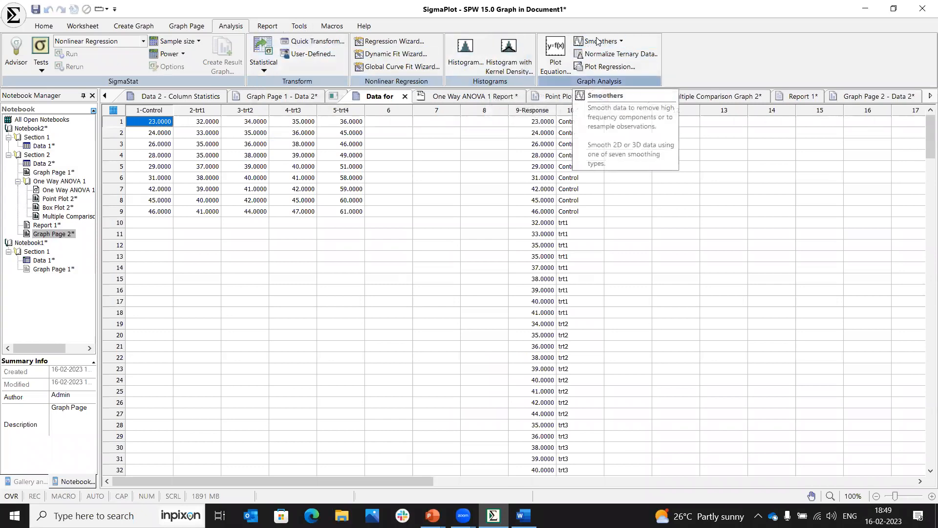
{"action": "left_click", "coordinate": [623, 42]}
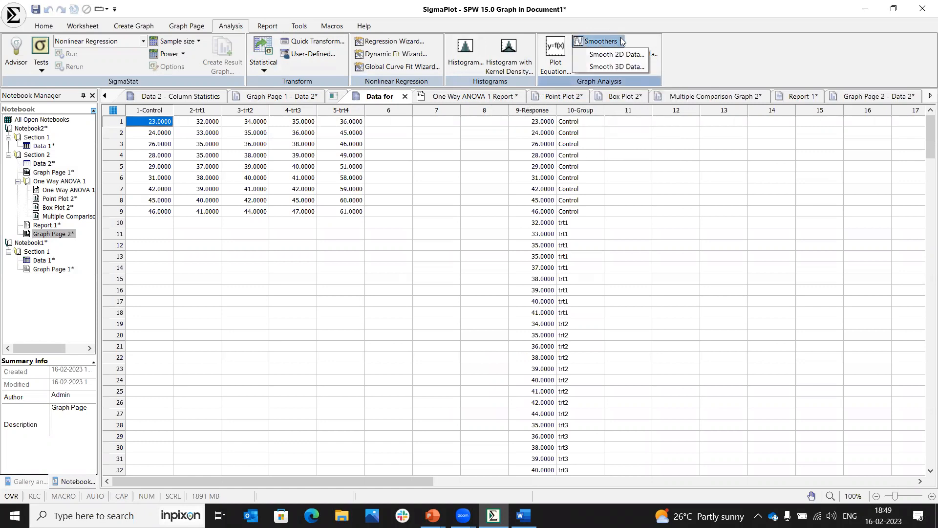
{"action": "left_click", "coordinate": [620, 66]}
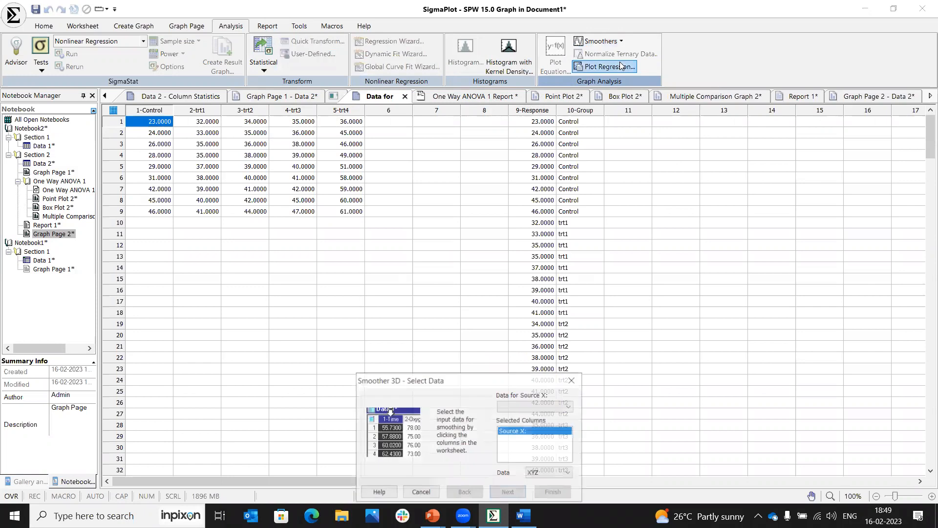
{"action": "left_click", "coordinate": [213, 121]}
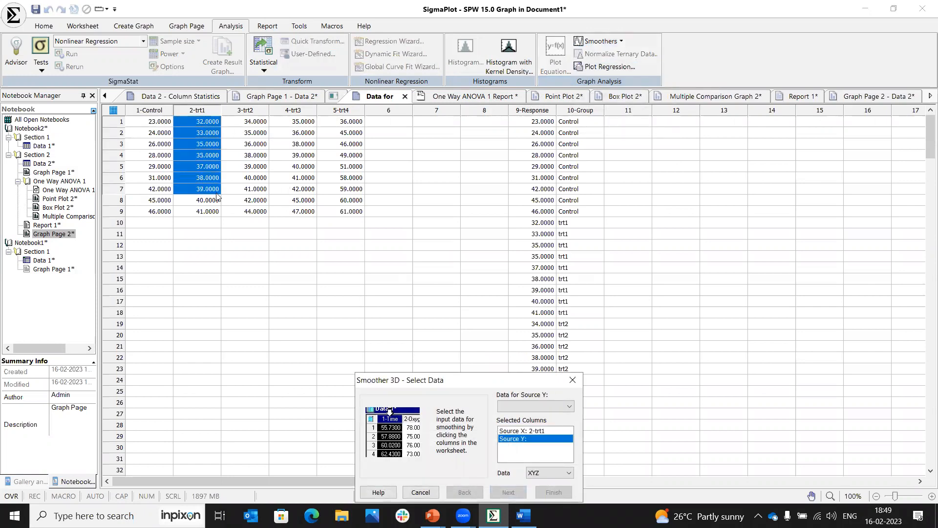
{"action": "left_click", "coordinate": [246, 128]}
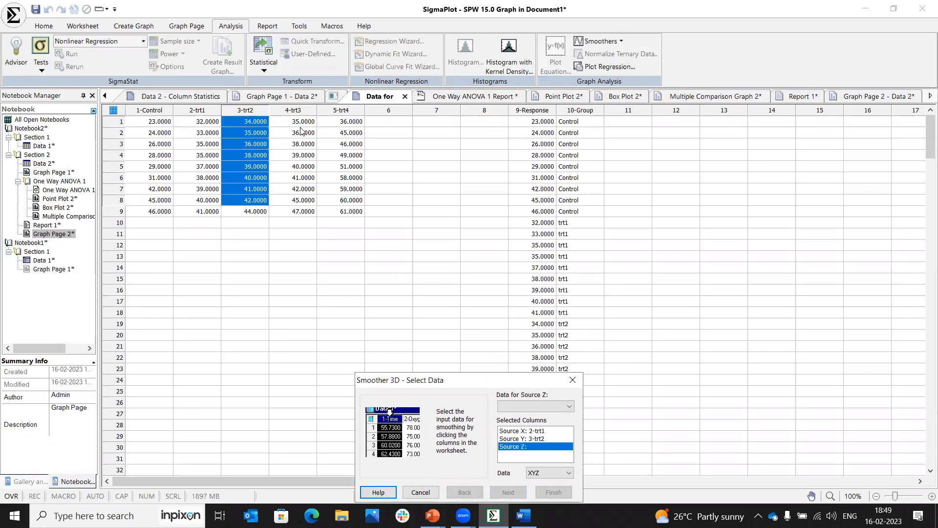
{"action": "left_click", "coordinate": [306, 155]}
{"action": "left_click_drag", "start_coordinate": [306, 155], "coordinate": [306, 200]}
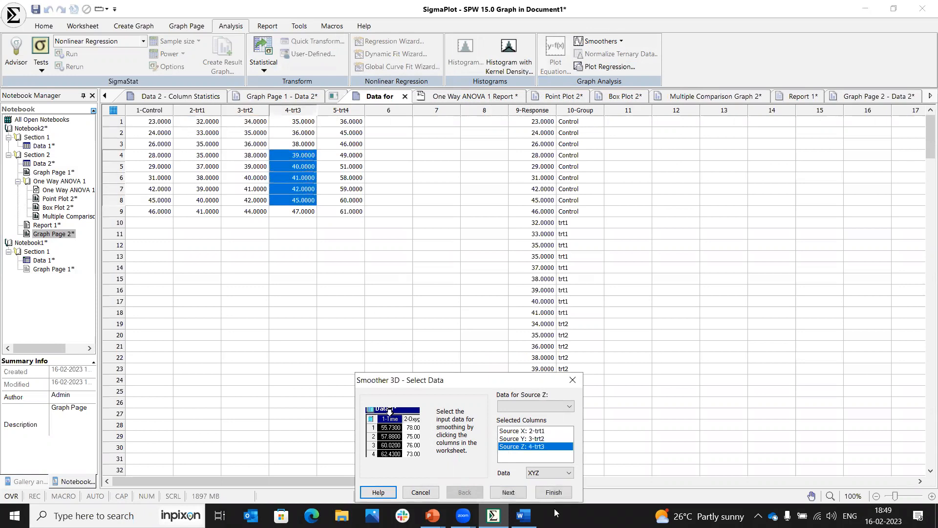
Try to run the Negative Exponential 3D smoother with plotted results and a report
{"action": "left_click", "coordinate": [520, 495]}
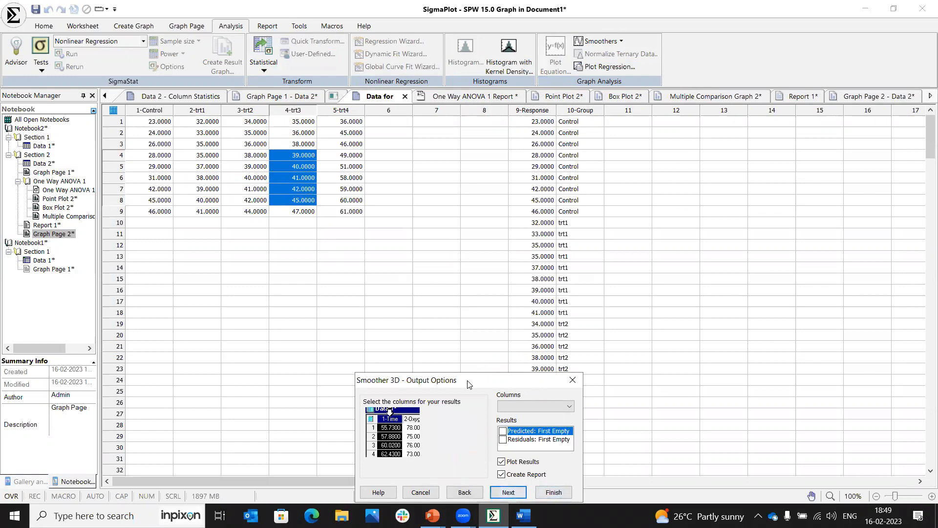
{"action": "left_click_drag", "start_coordinate": [468, 384], "coordinate": [389, 226]}
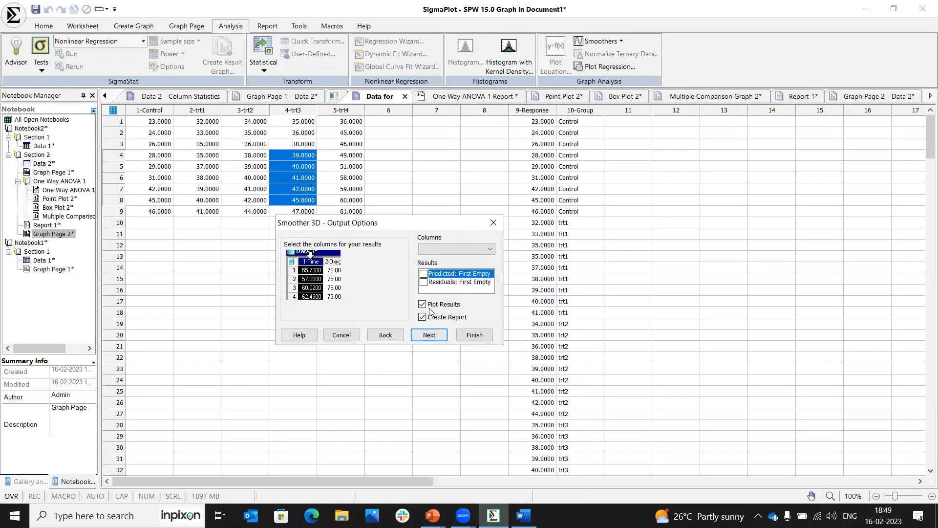
{"action": "left_click", "coordinate": [475, 334]}
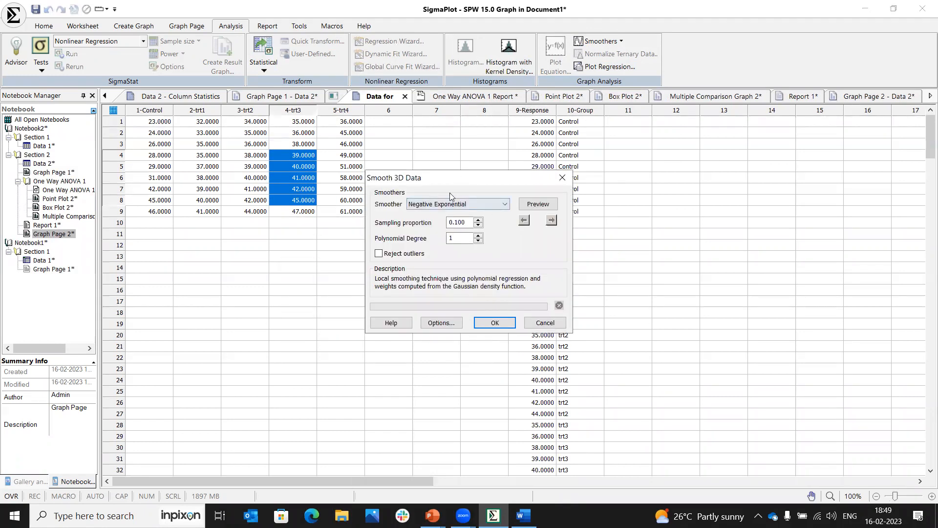
{"action": "left_click", "coordinate": [507, 326]}
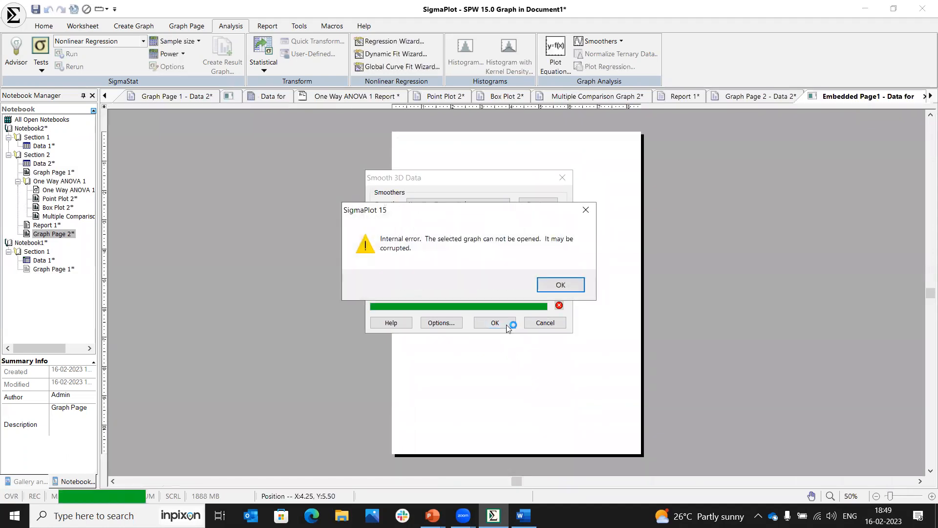
{"action": "left_click", "coordinate": [585, 209]}
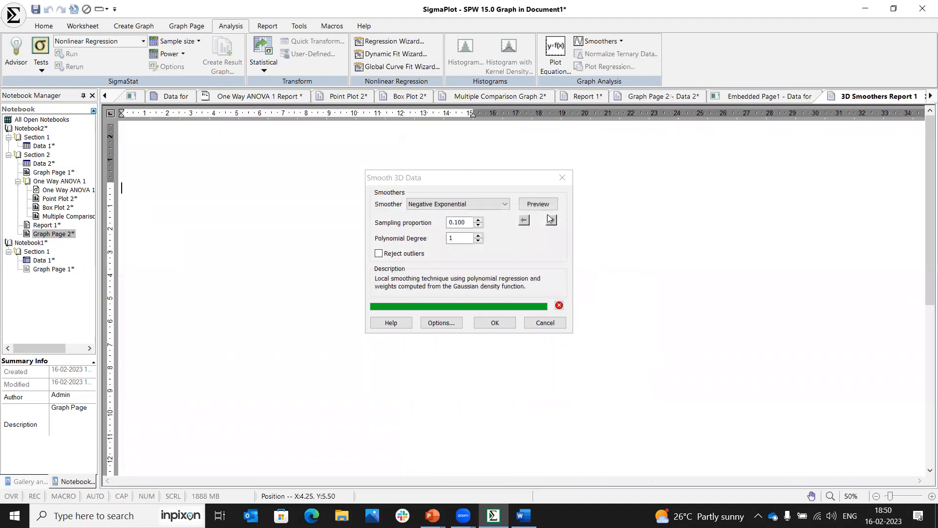
{"action": "left_click", "coordinate": [491, 320]}
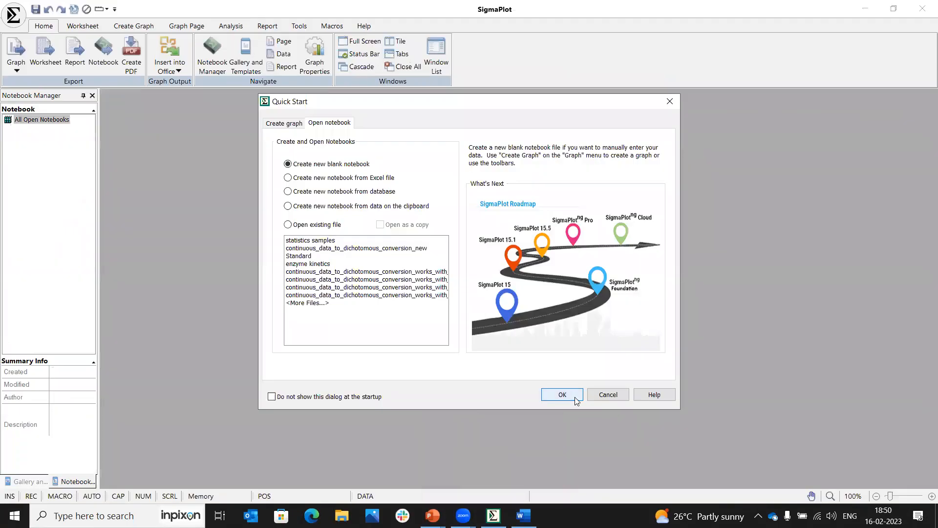
Create a new blank notebook and import the entire range of Sheet2 from the Excel file kiran.xlsx on the Desktop
{"action": "left_click", "coordinate": [575, 396]}
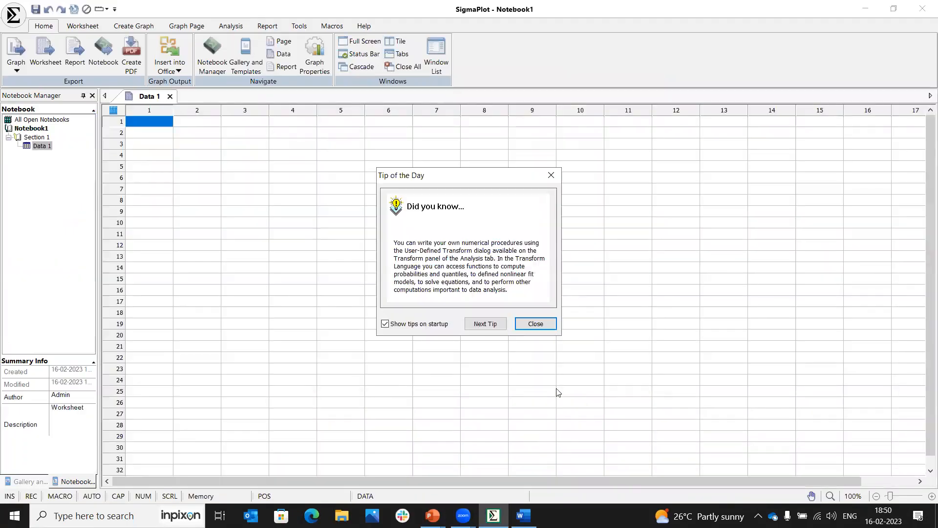
{"action": "left_click", "coordinate": [542, 324]}
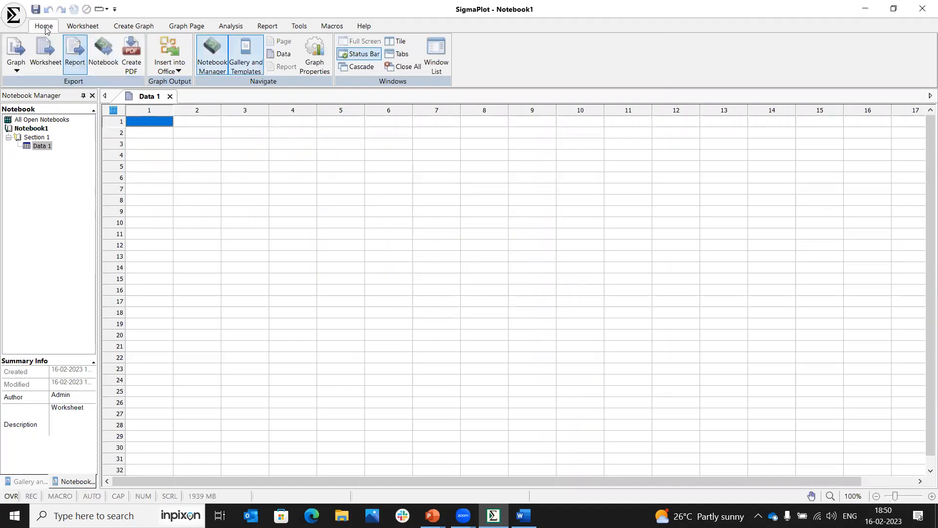
{"action": "left_click", "coordinate": [19, 18]}
{"action": "mouse_move", "coordinate": [48, 119]}
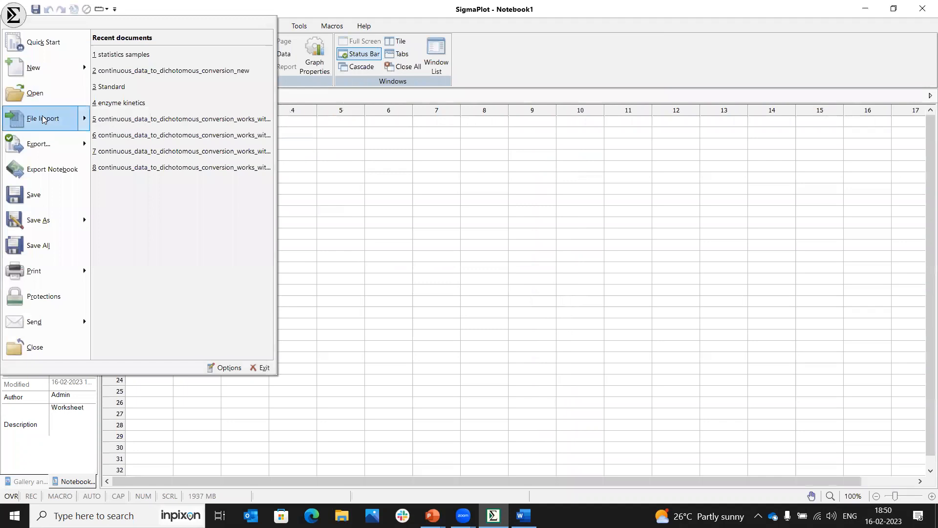
{"action": "left_click", "coordinate": [130, 44]}
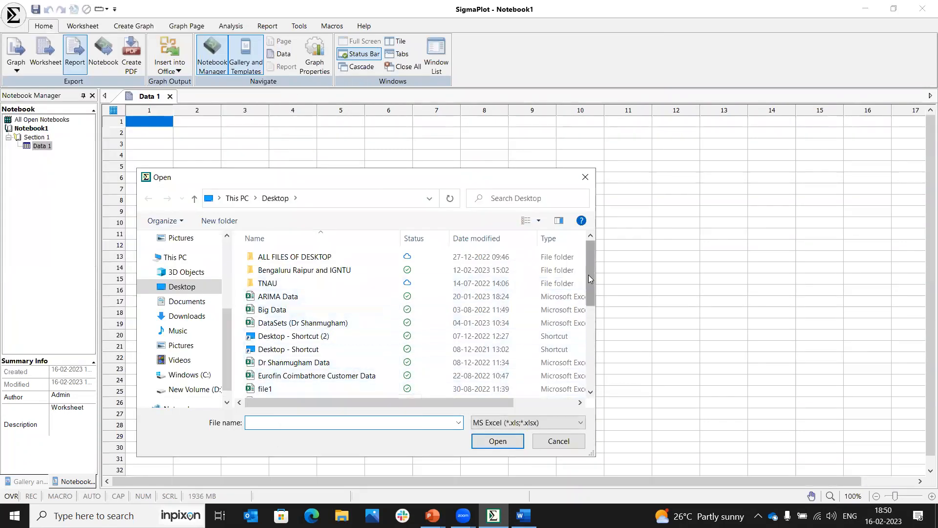
{"action": "left_click_drag", "start_coordinate": [589, 274], "coordinate": [590, 314]}
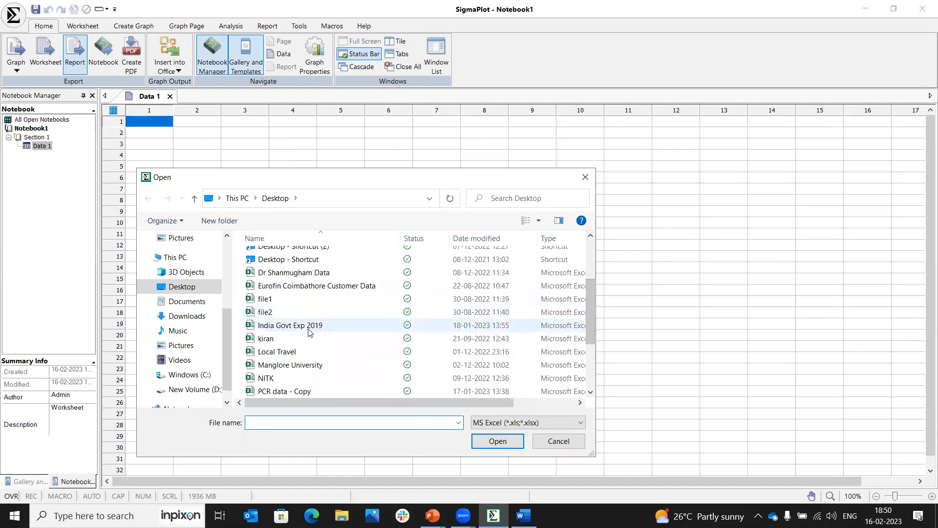
{"action": "left_click", "coordinate": [292, 339]}
{"action": "left_click", "coordinate": [497, 441]}
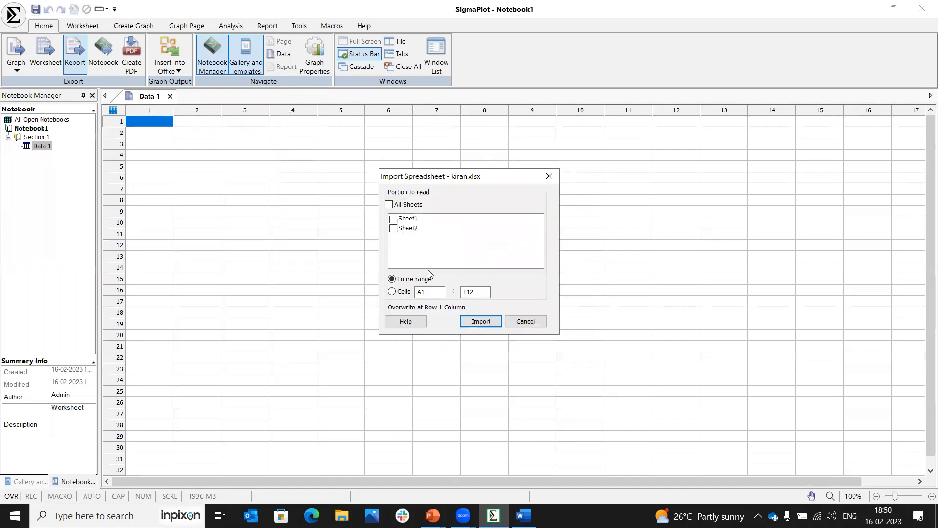
{"action": "left_click", "coordinate": [393, 227]}
{"action": "left_click", "coordinate": [482, 321]}
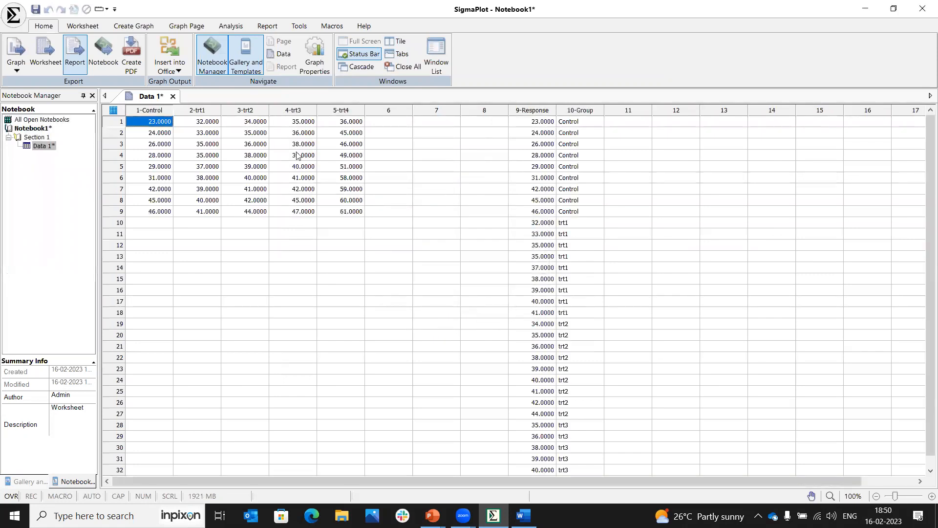
Smooth the data in 3D with 2-trt1 as X, 3-trt2 as Y and 4-trt3 as Z, using the Negative Exponential smoother
{"action": "left_click", "coordinate": [231, 26]}
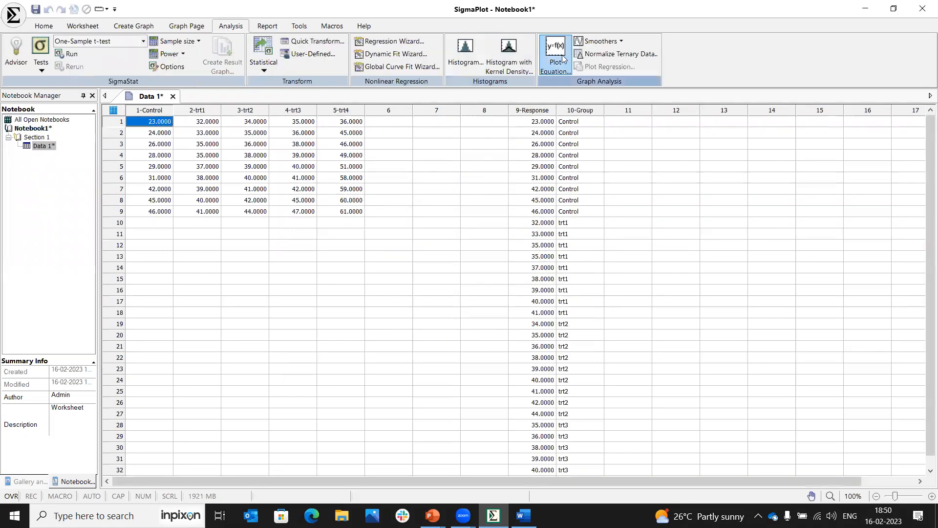
{"action": "left_click", "coordinate": [600, 42]}
{"action": "left_click", "coordinate": [611, 65]}
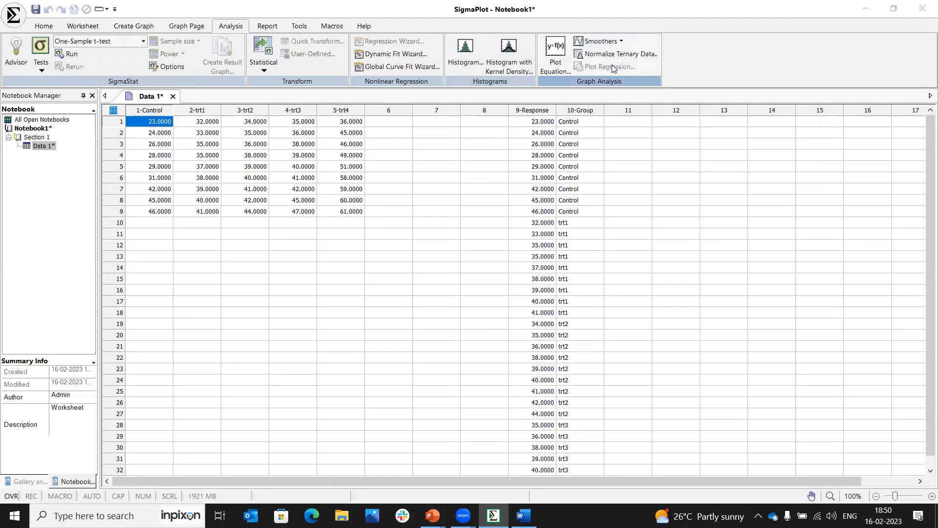
{"action": "left_click", "coordinate": [188, 103]}
{"action": "left_click", "coordinate": [244, 108]}
{"action": "left_click", "coordinate": [292, 108]}
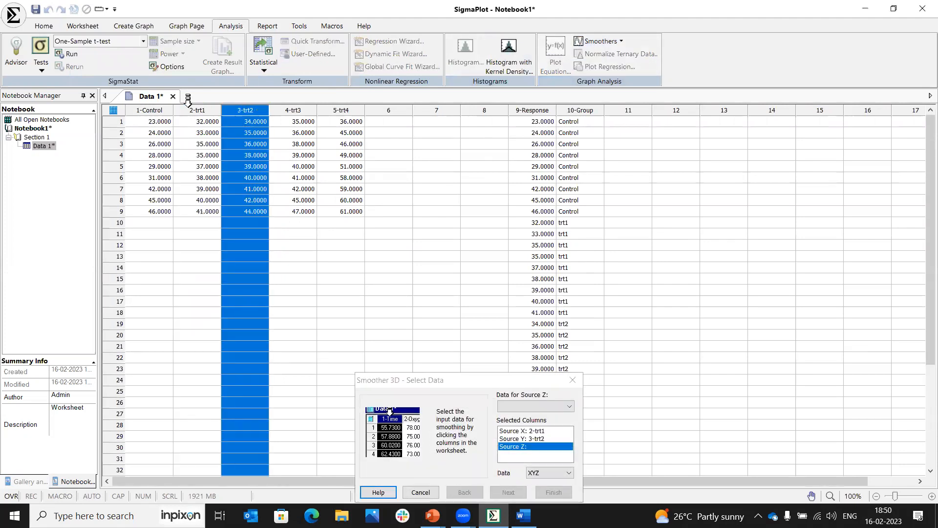
{"action": "left_click", "coordinate": [552, 492]}
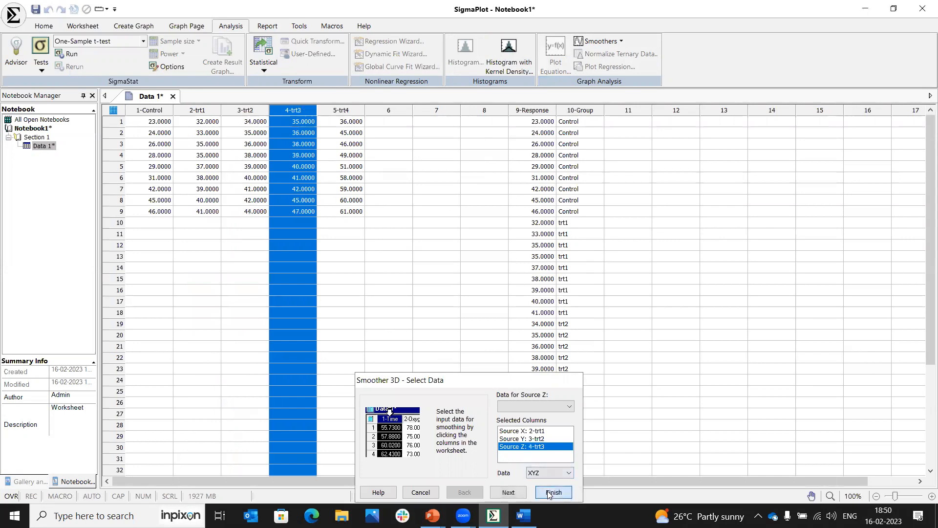
{"action": "left_click", "coordinate": [493, 323]}
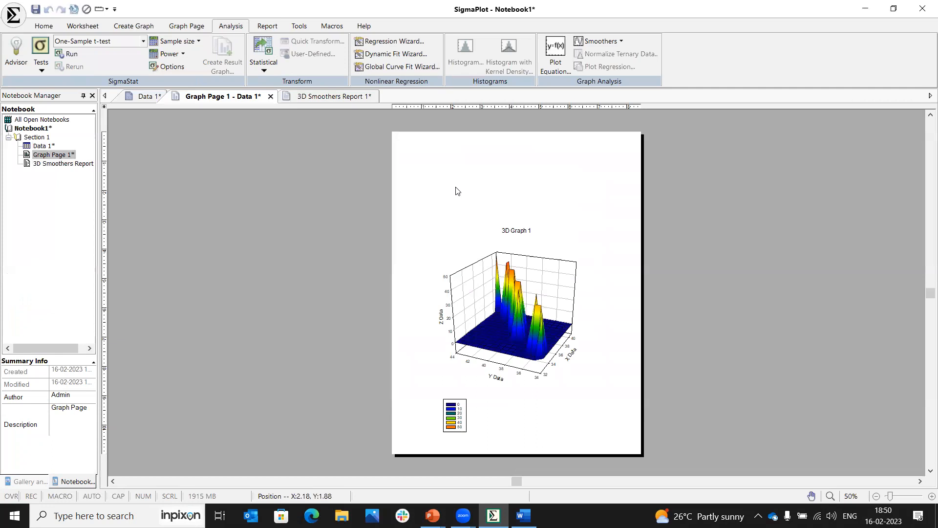
Zoom the graph page to 100% and examine the 3D graph alongside the 3D Smoothers report
{"action": "right_click", "coordinate": [455, 188]}
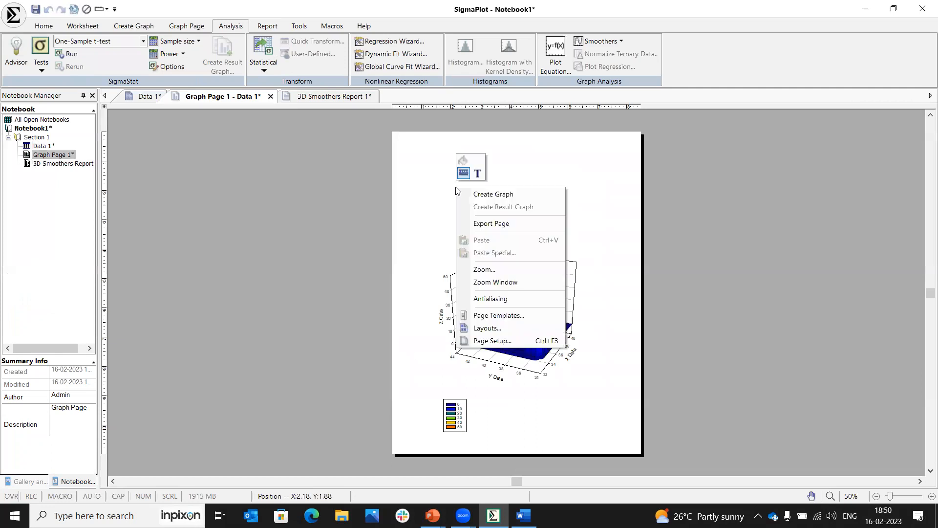
{"action": "left_click", "coordinate": [488, 268]}
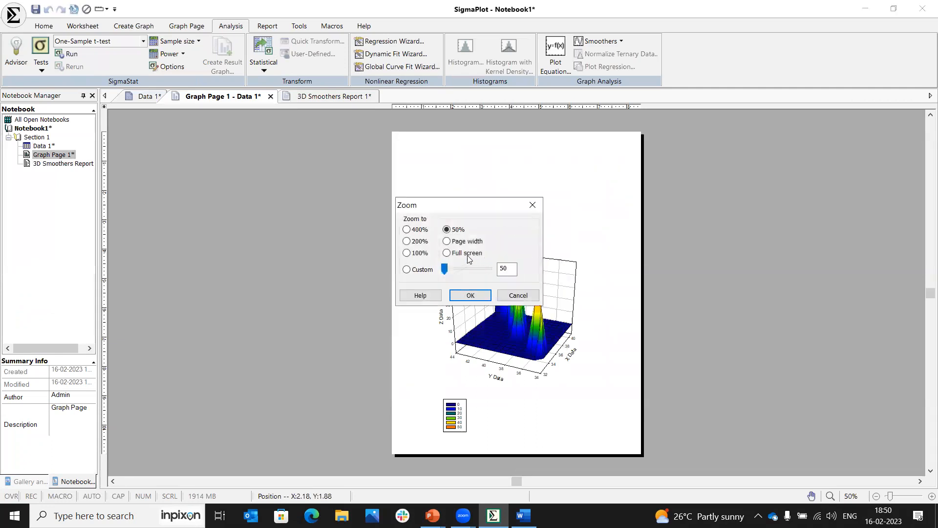
{"action": "left_click", "coordinate": [458, 268]}
{"action": "left_click", "coordinate": [458, 269]}
{"action": "left_click", "coordinate": [470, 295]}
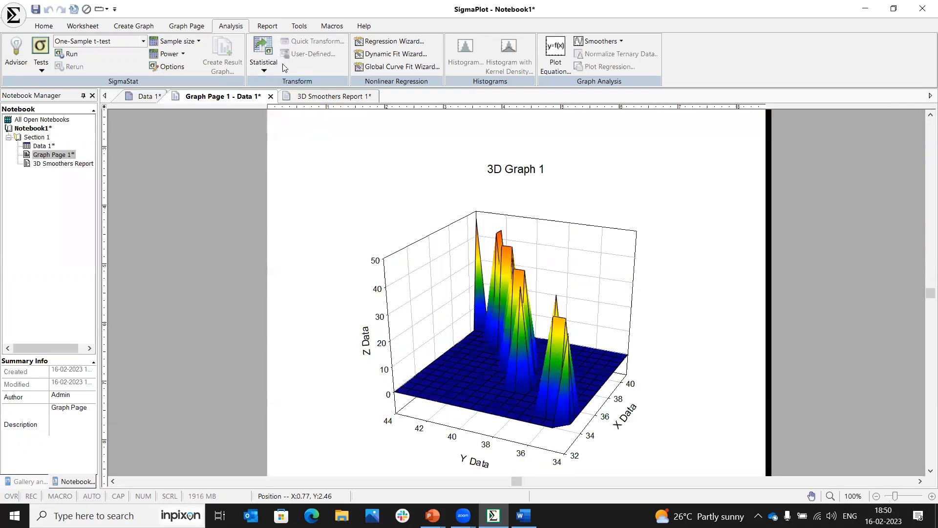
{"action": "left_click", "coordinate": [322, 96]}
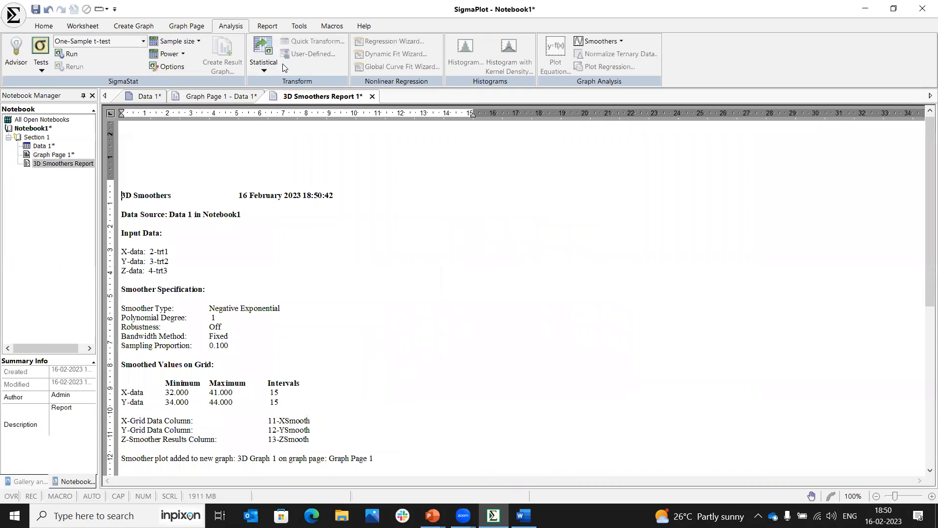
{"action": "left_click", "coordinate": [225, 96]}
{"action": "left_click", "coordinate": [322, 96]}
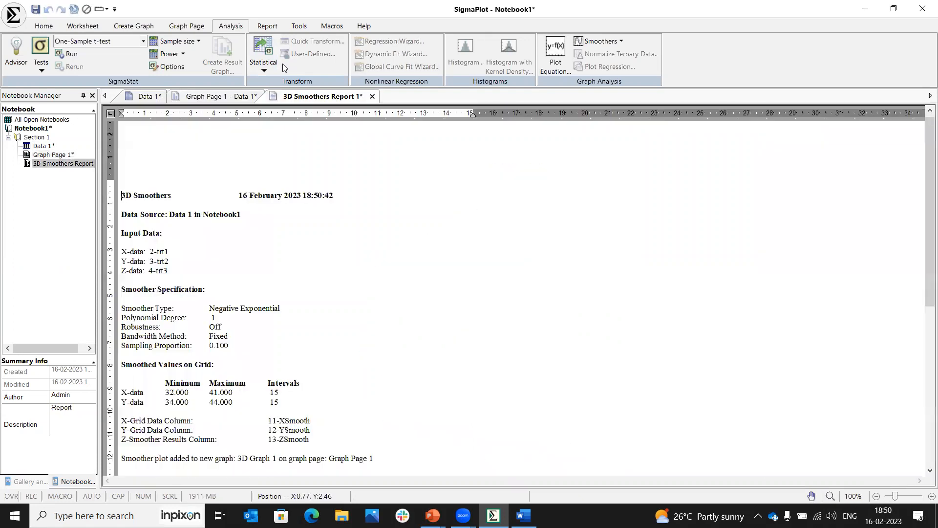
Look through the available macro functions, the graphing, Office and pharmacology tools, and the help guides and sample files
{"action": "left_click", "coordinate": [334, 29]}
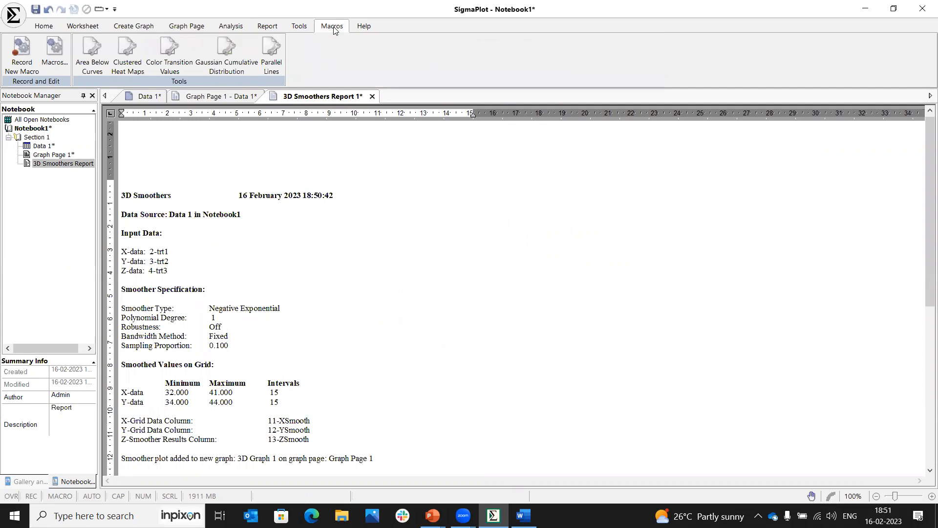
{"action": "left_click", "coordinate": [304, 26]}
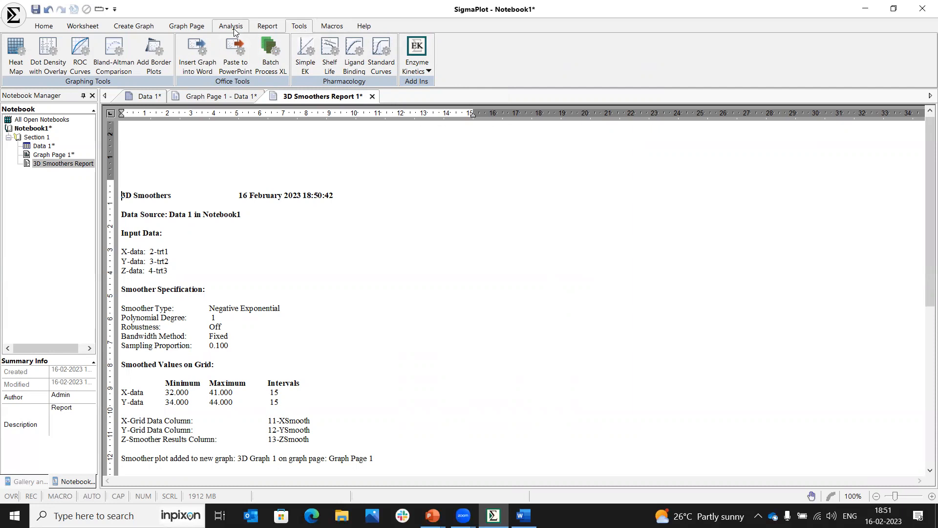
{"action": "left_click", "coordinate": [364, 28]}
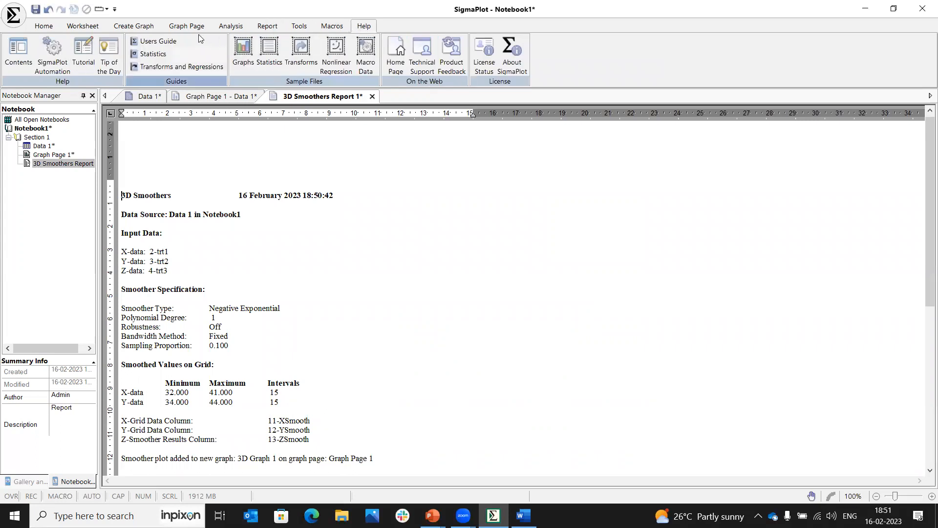